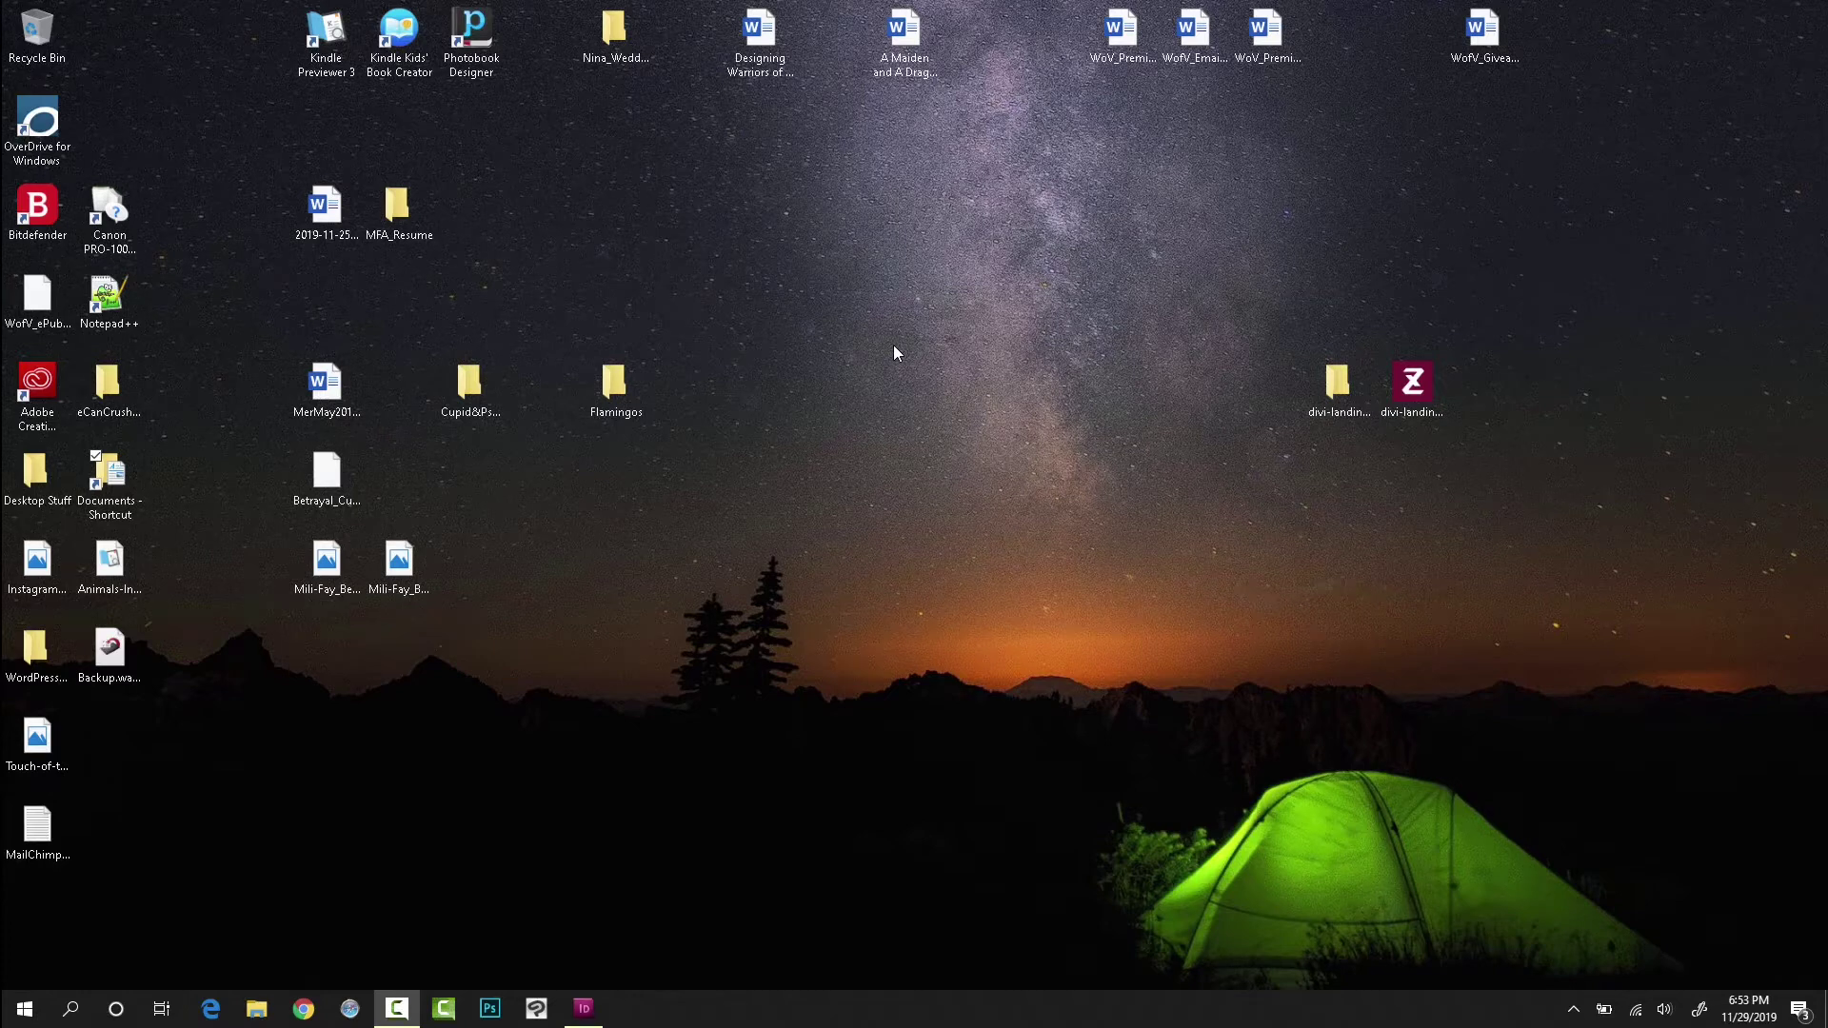
Step: Launch Photobook Designer and decline viewing the auto-update items
click(473, 31)
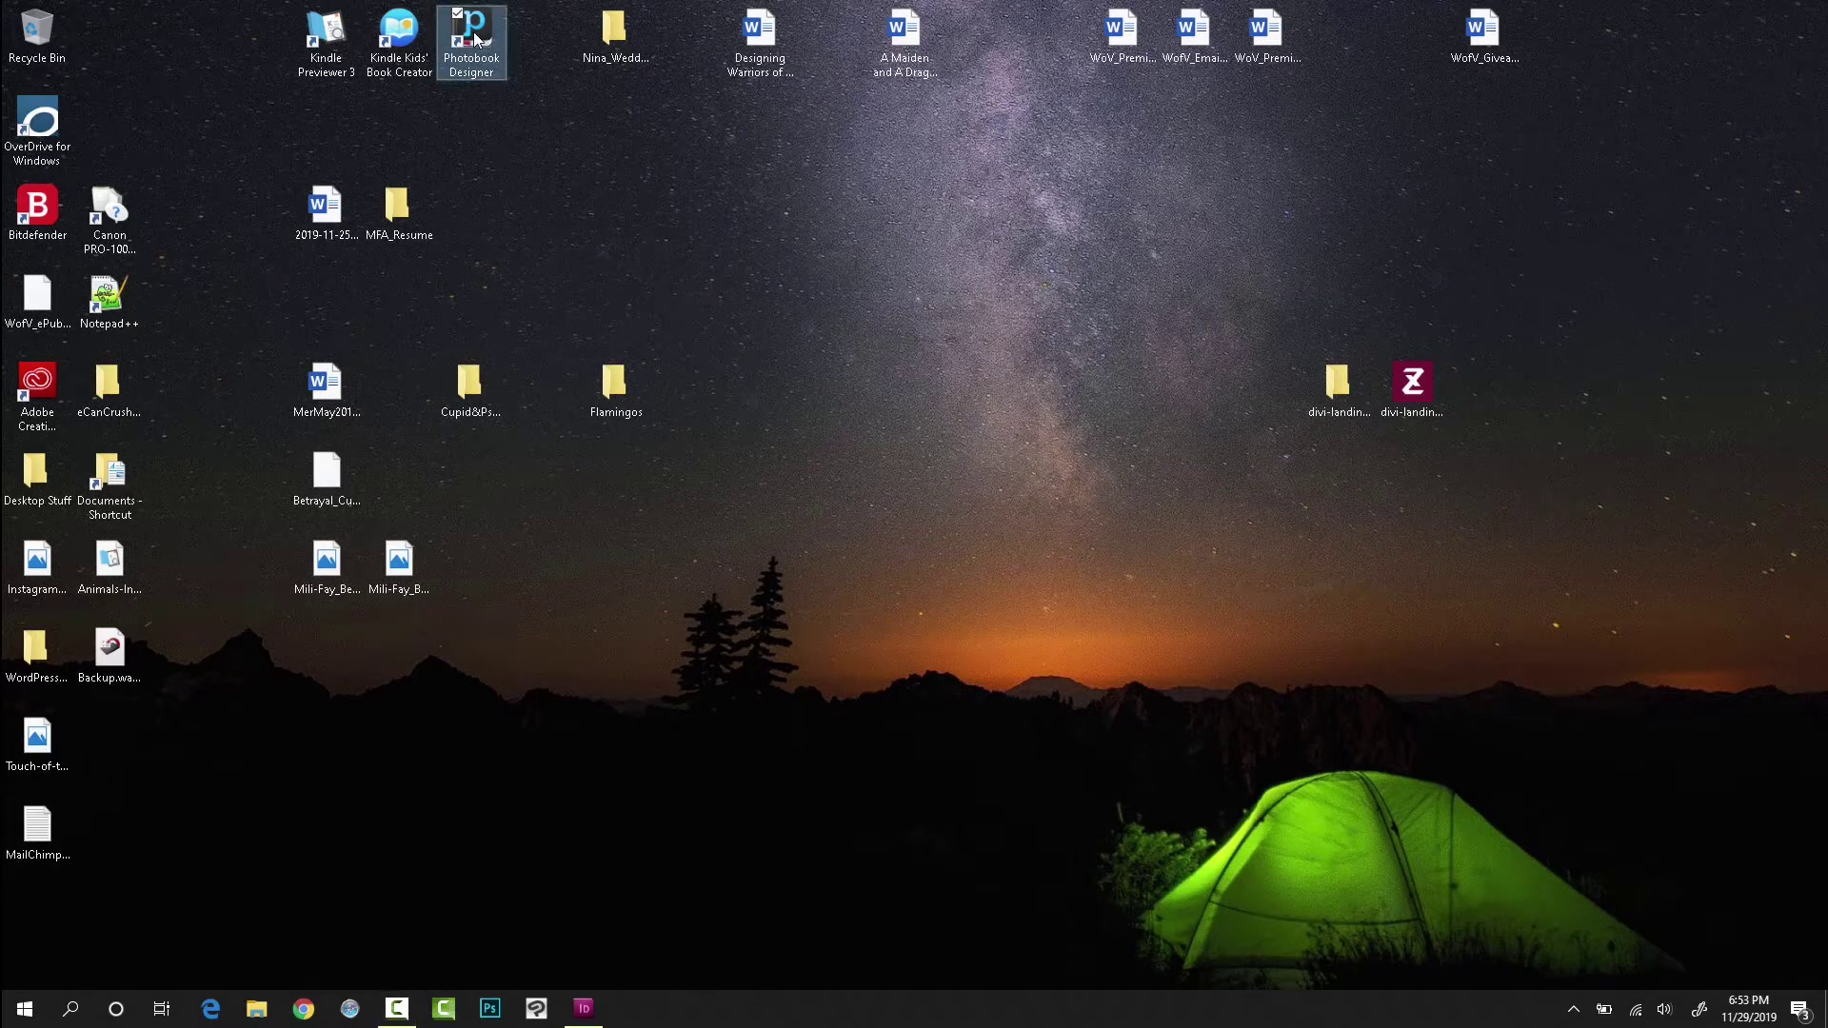
double_click(472, 32)
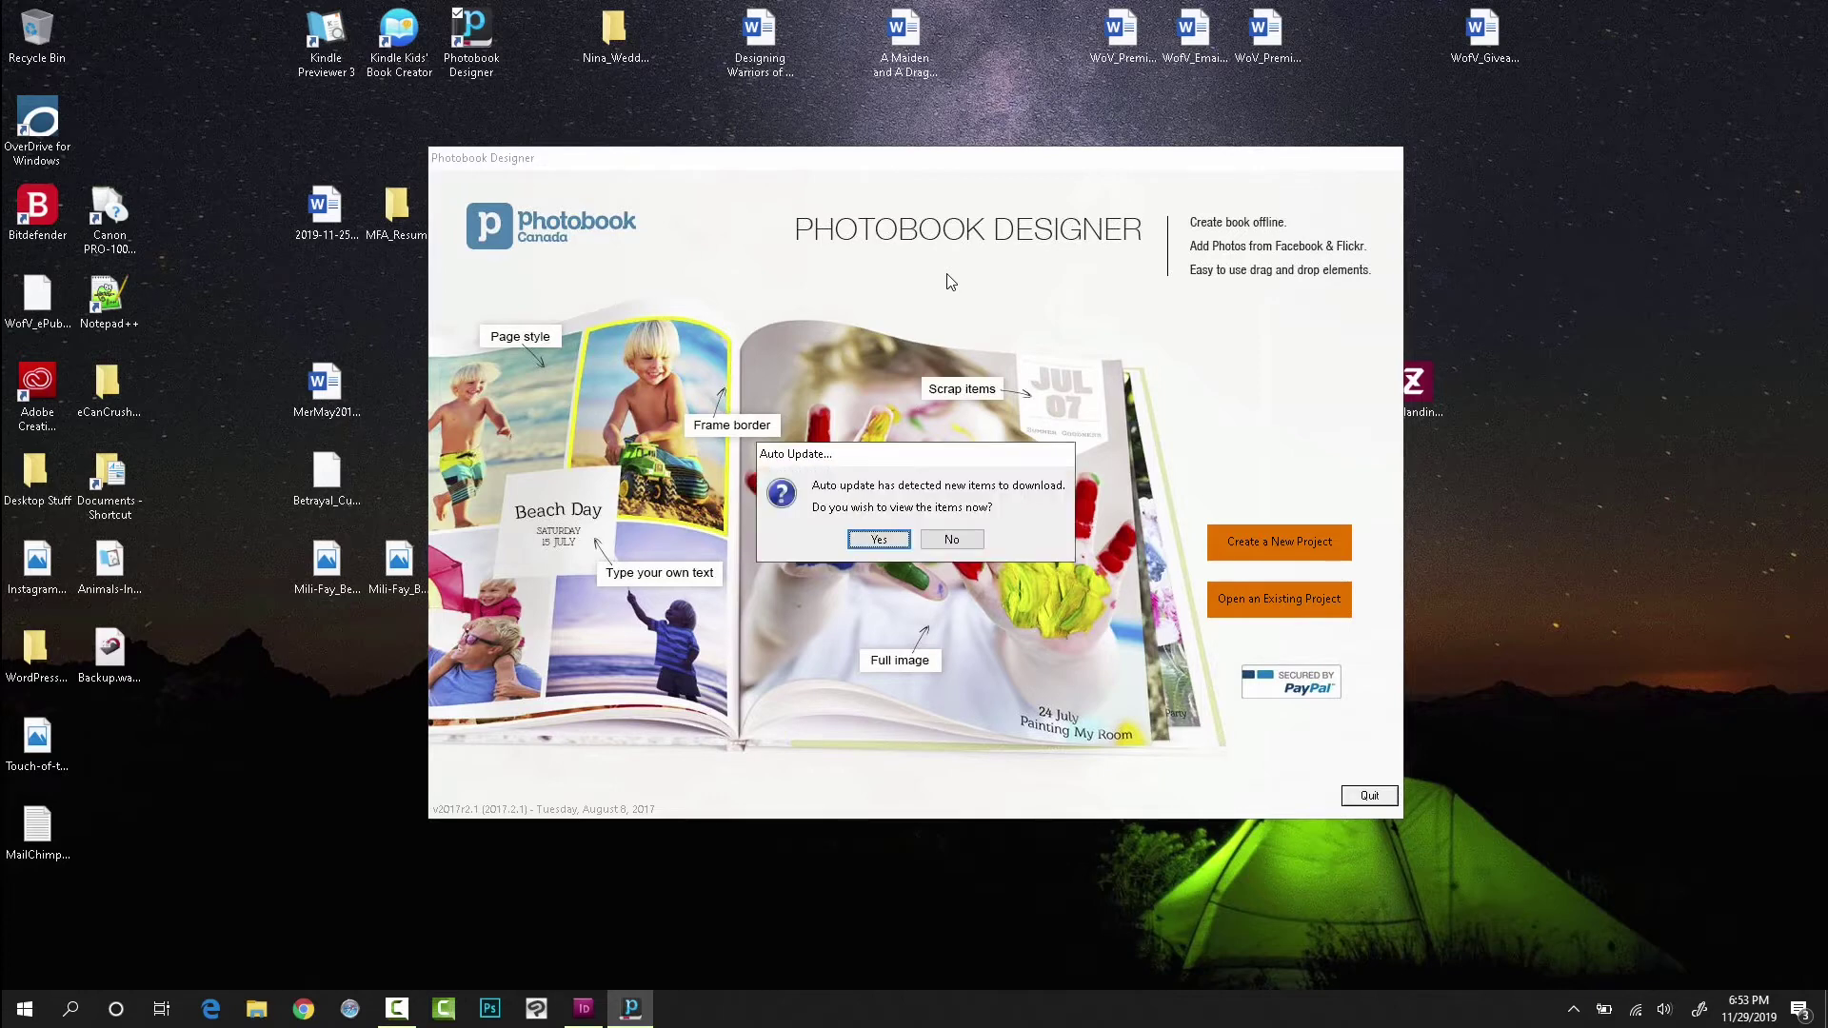
click(954, 539)
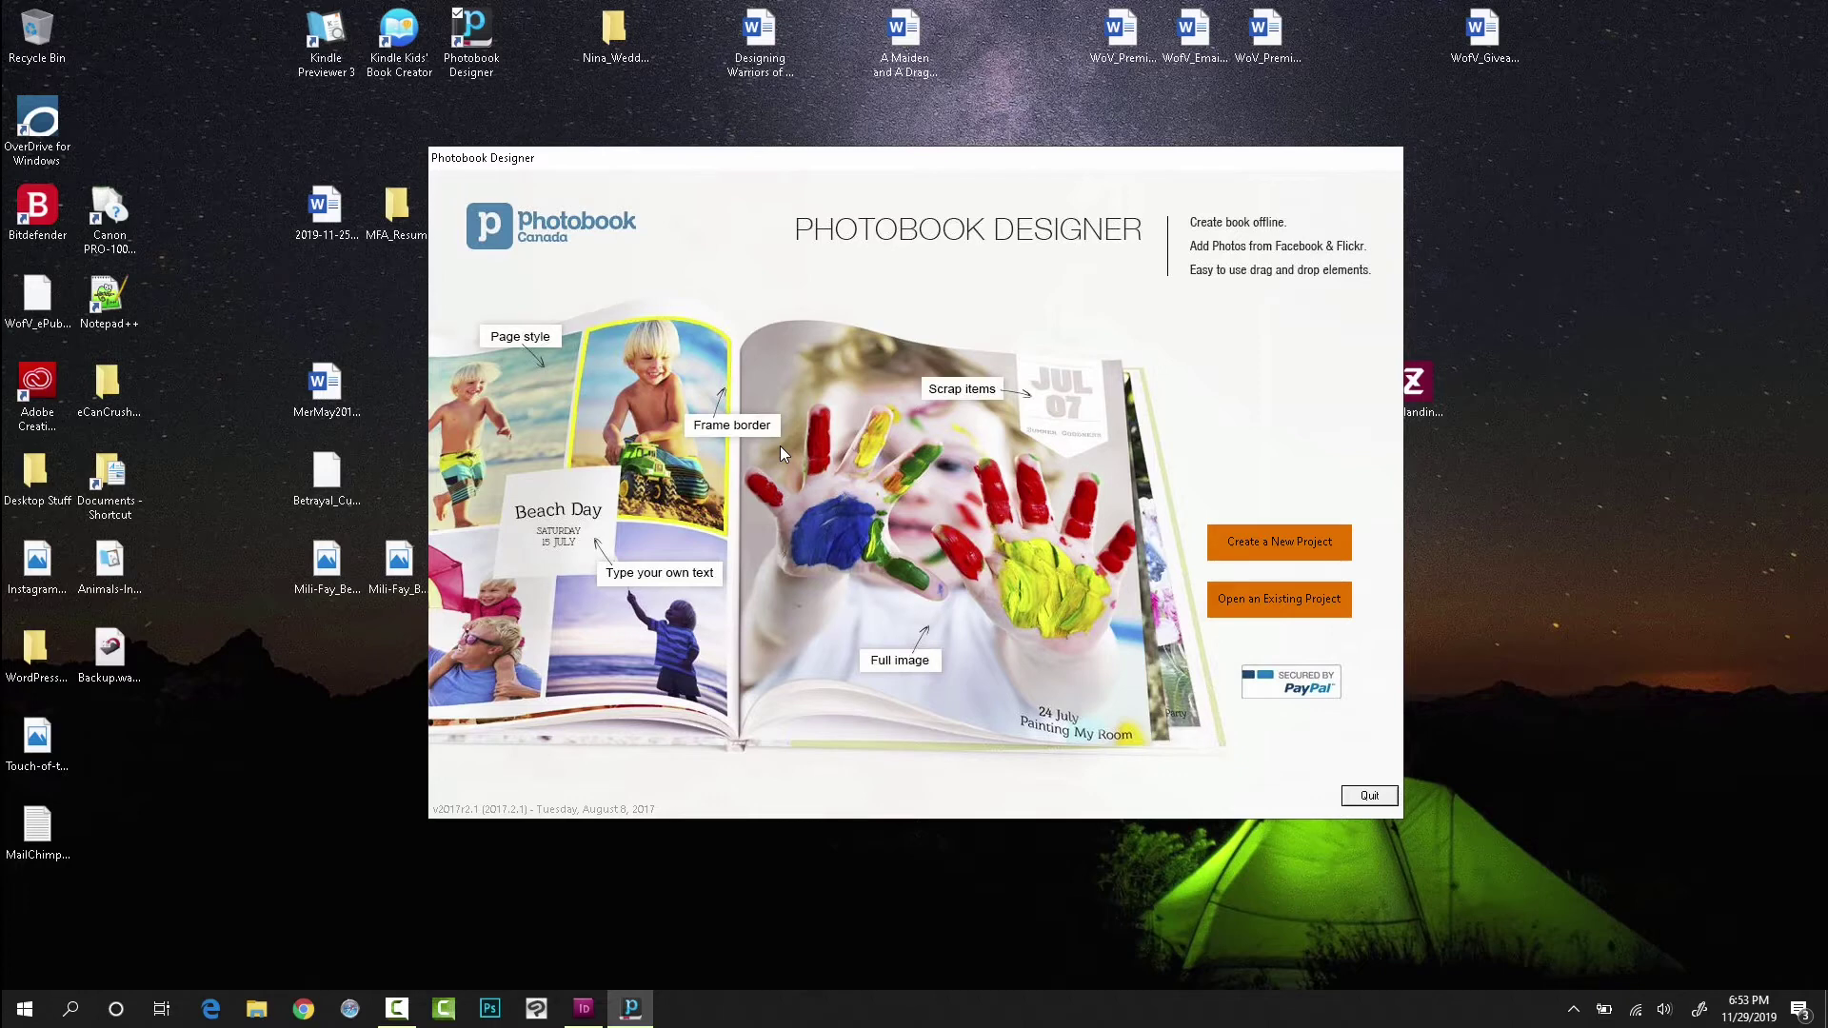
Step: Start a new project in the Photobooks category with the Hardcover and Softcover product type
click(1302, 541)
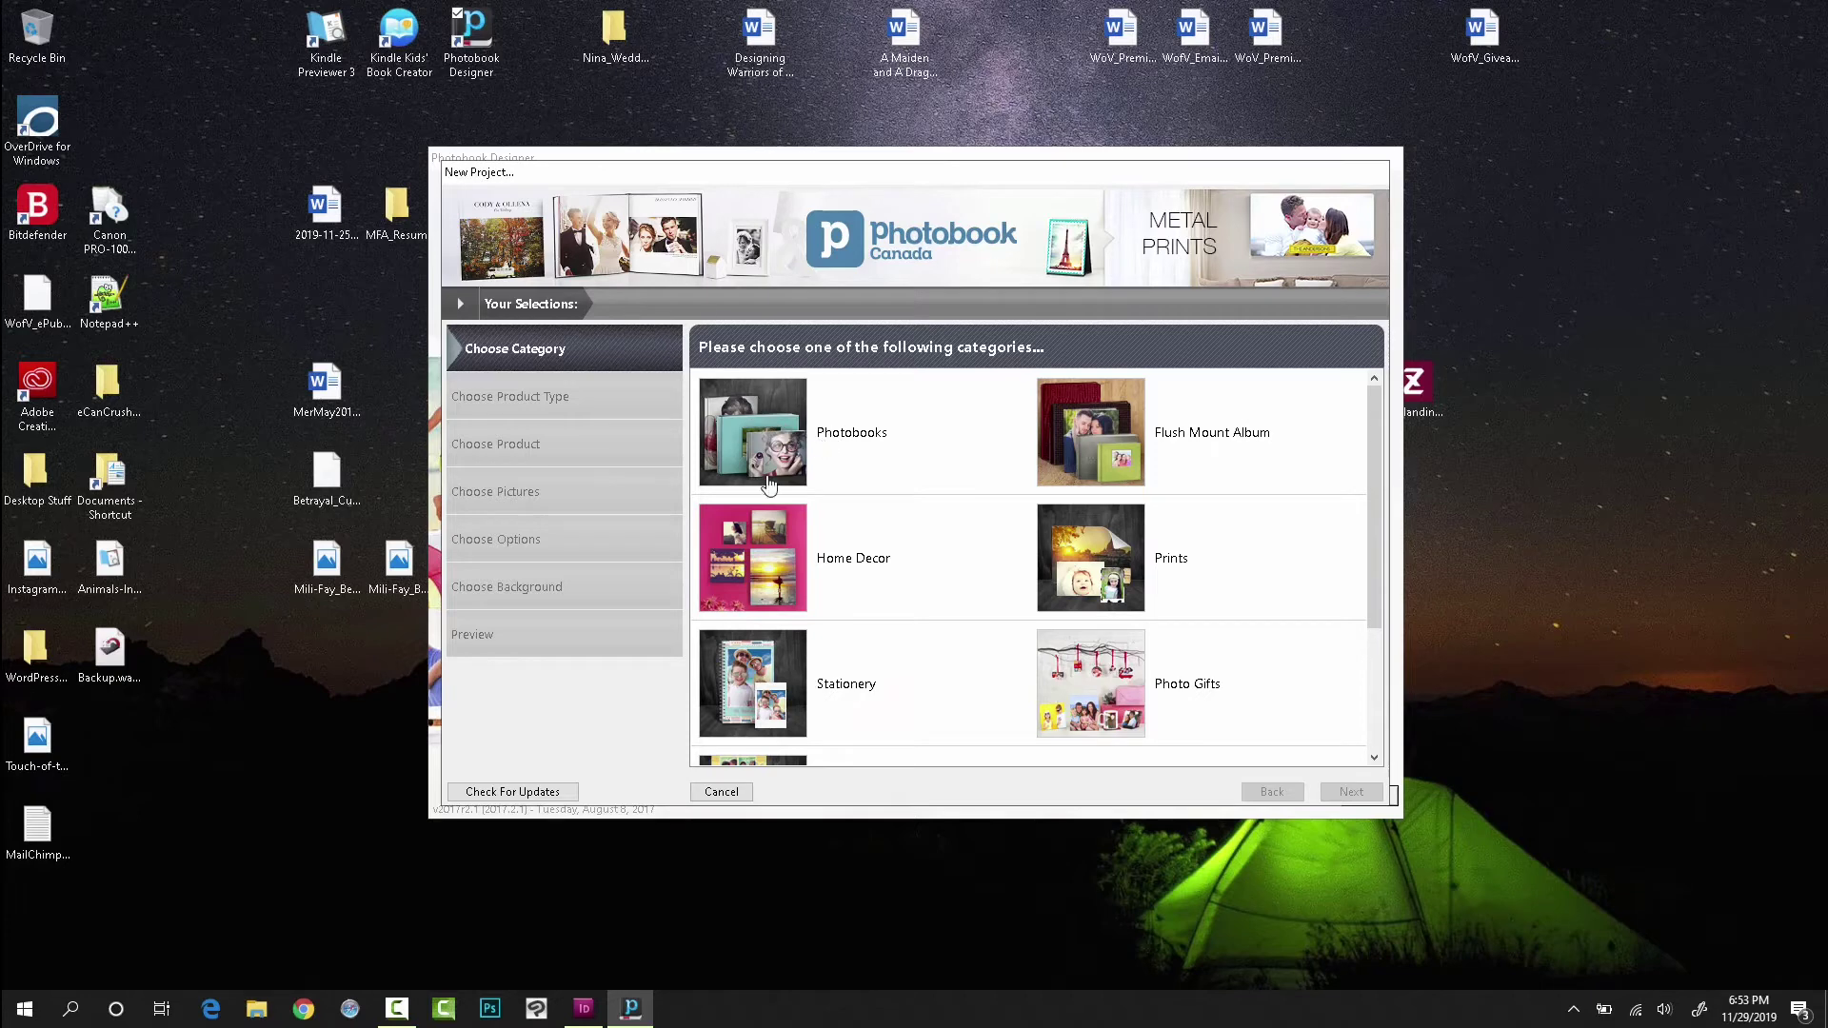
click(763, 433)
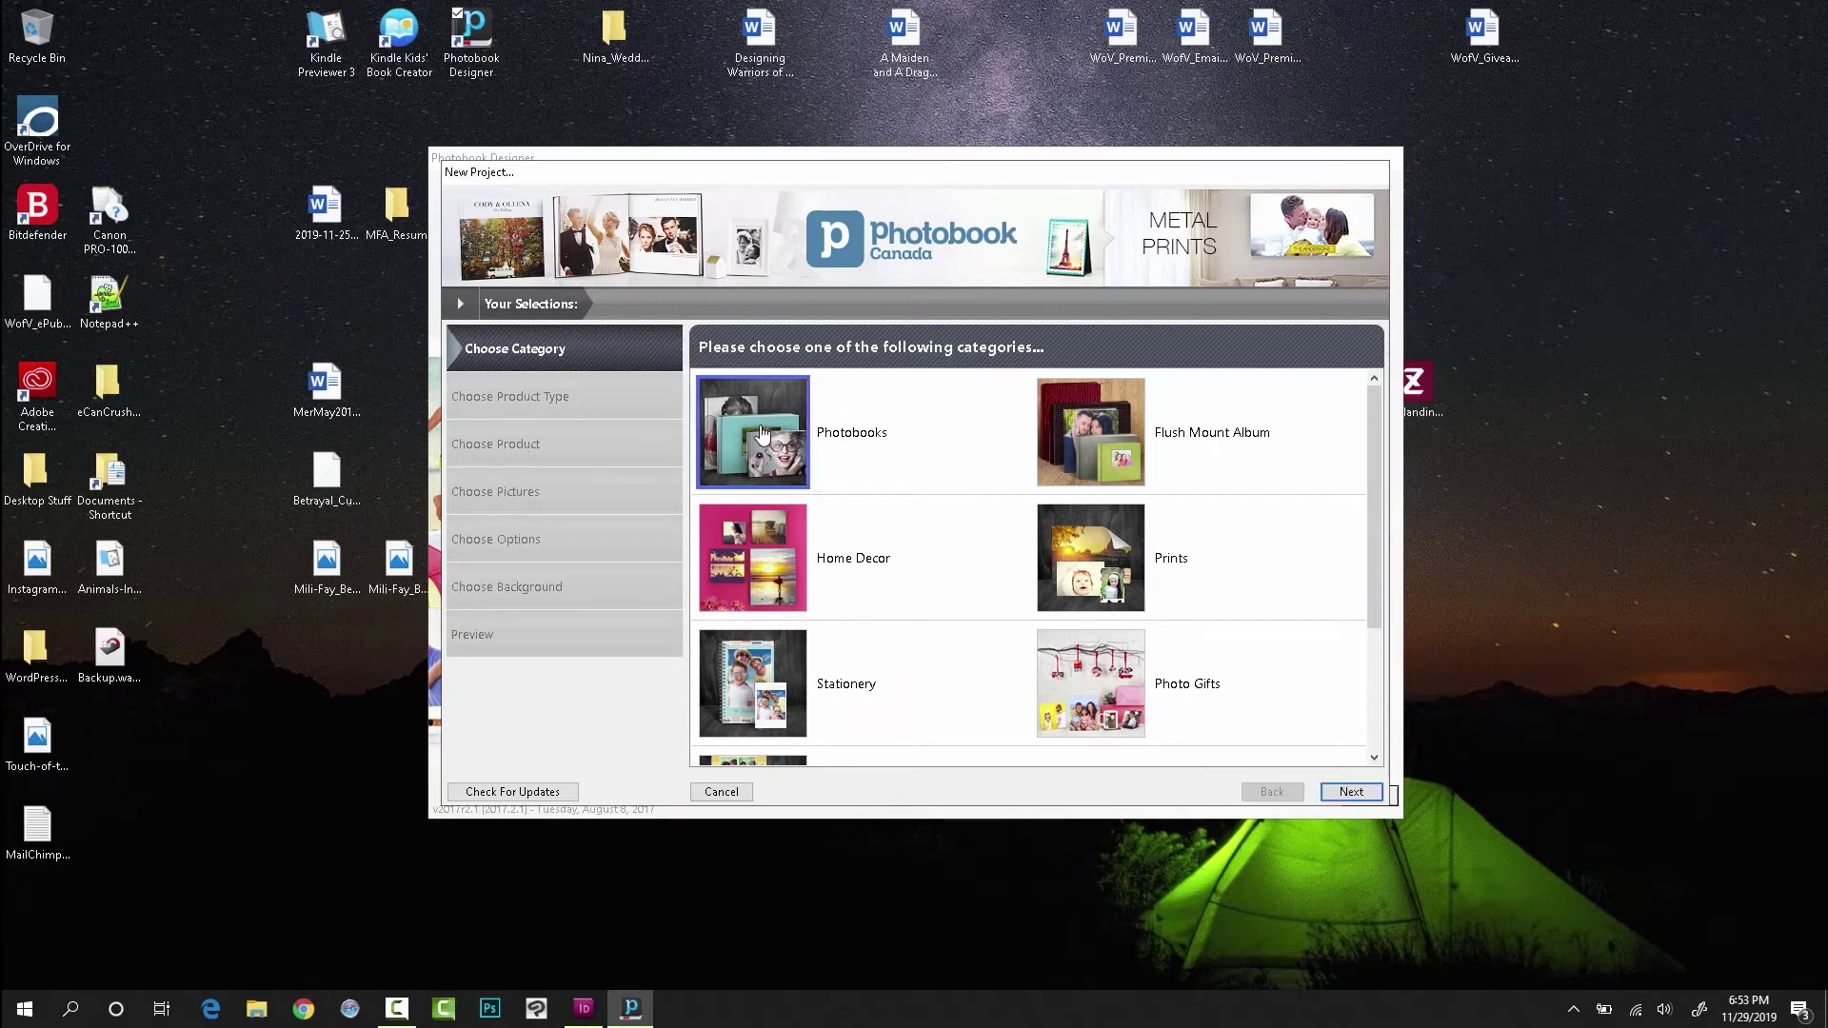
click(1351, 793)
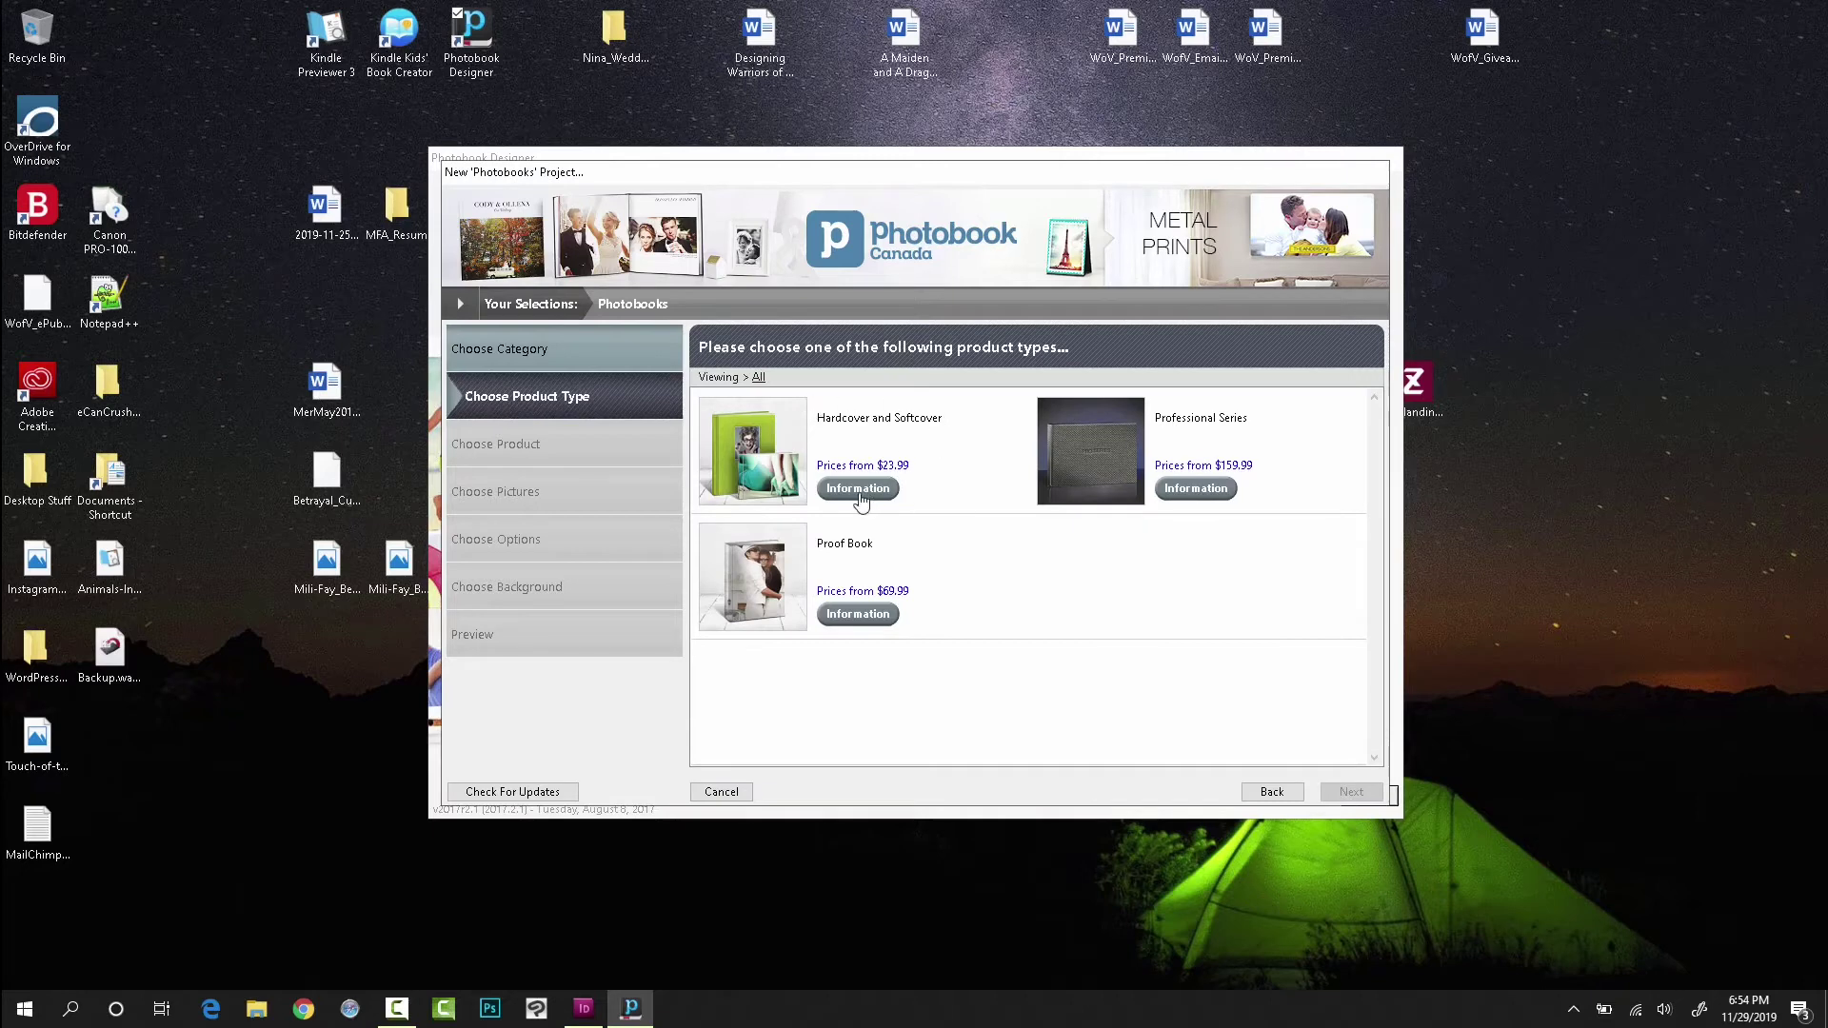
click(779, 446)
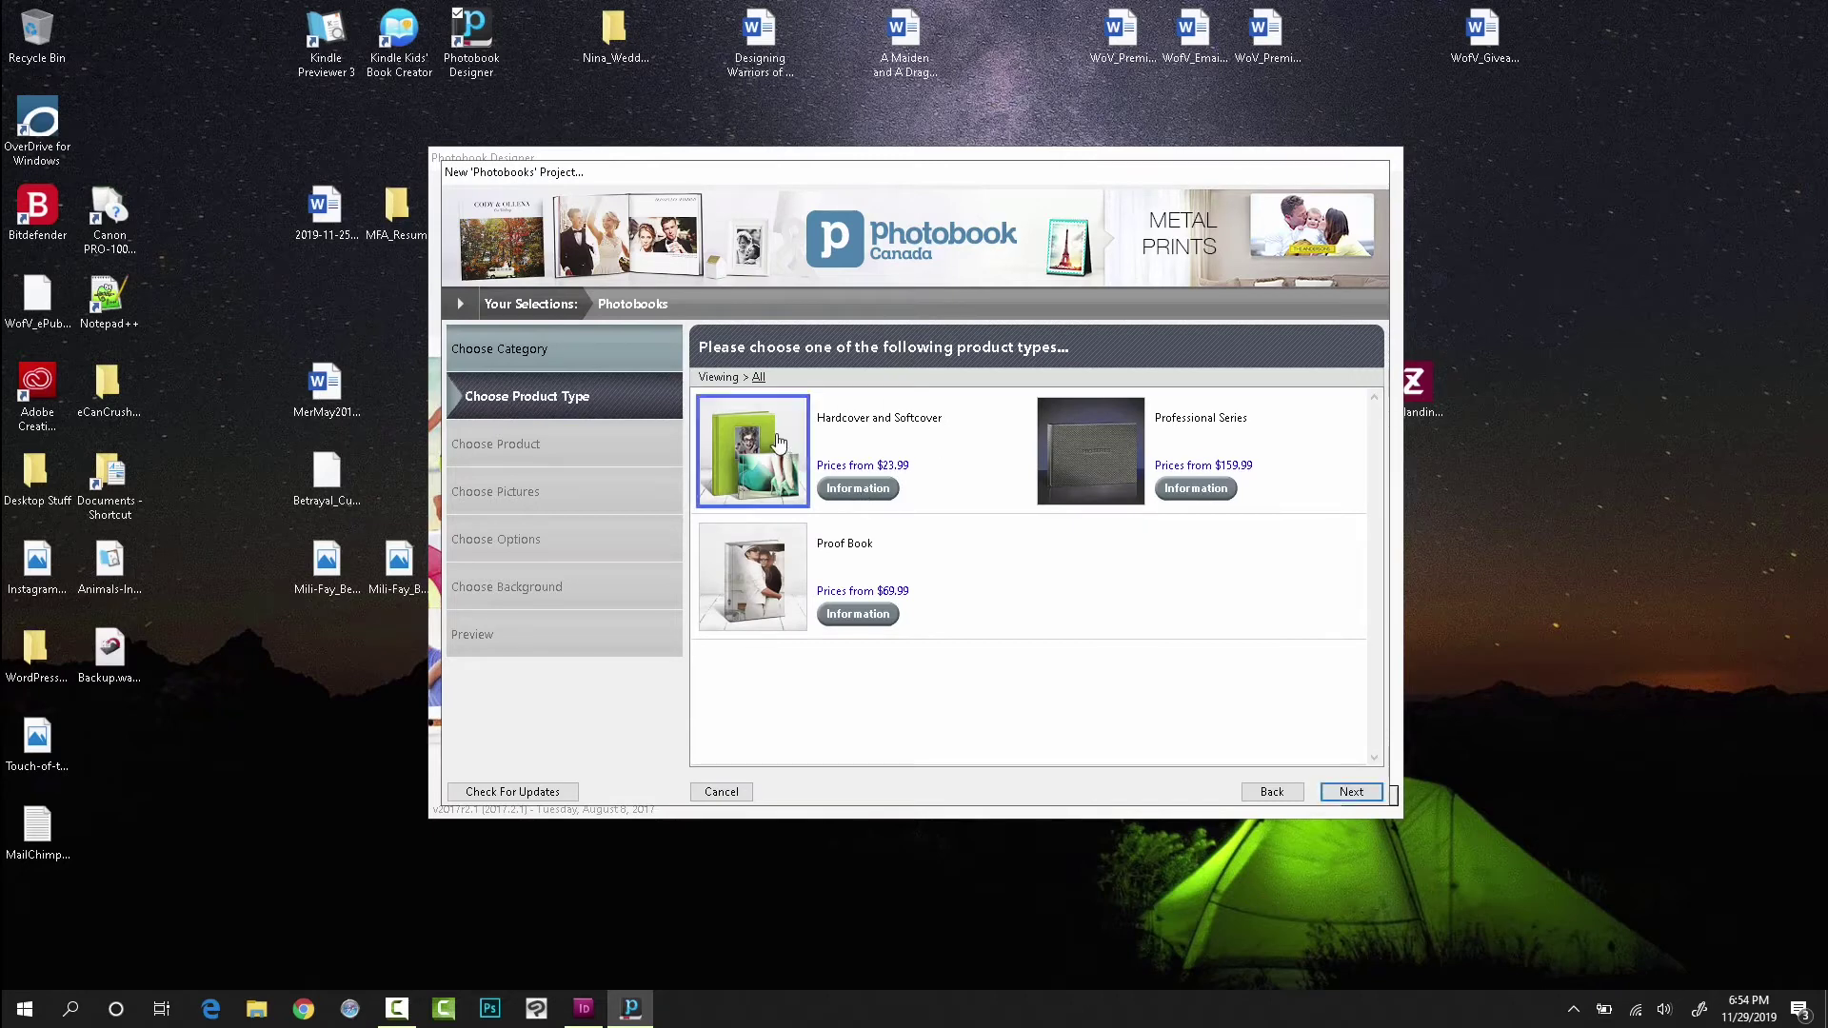
click(1341, 799)
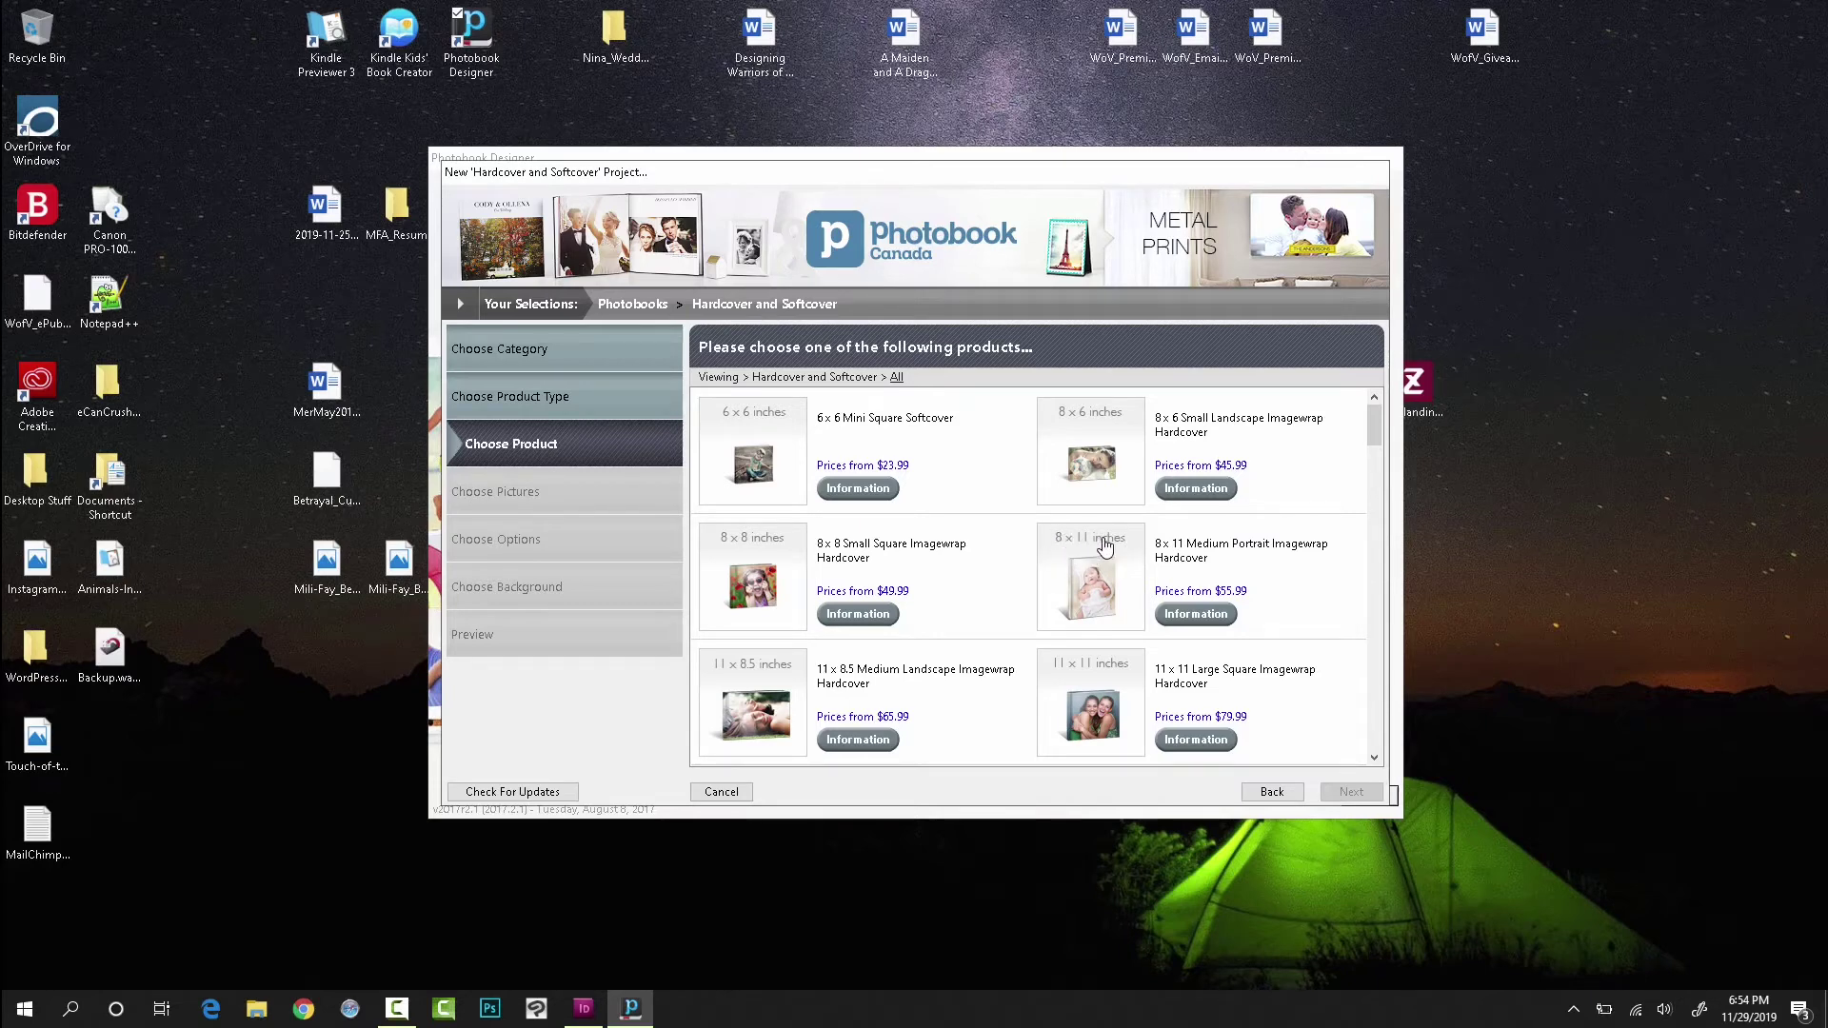
Step: Review the 8 x 11 Medium Portrait Imagewrap Hardcover's information, then create a project from that product named MerMay2017_8x11_Hardcover
click(1194, 617)
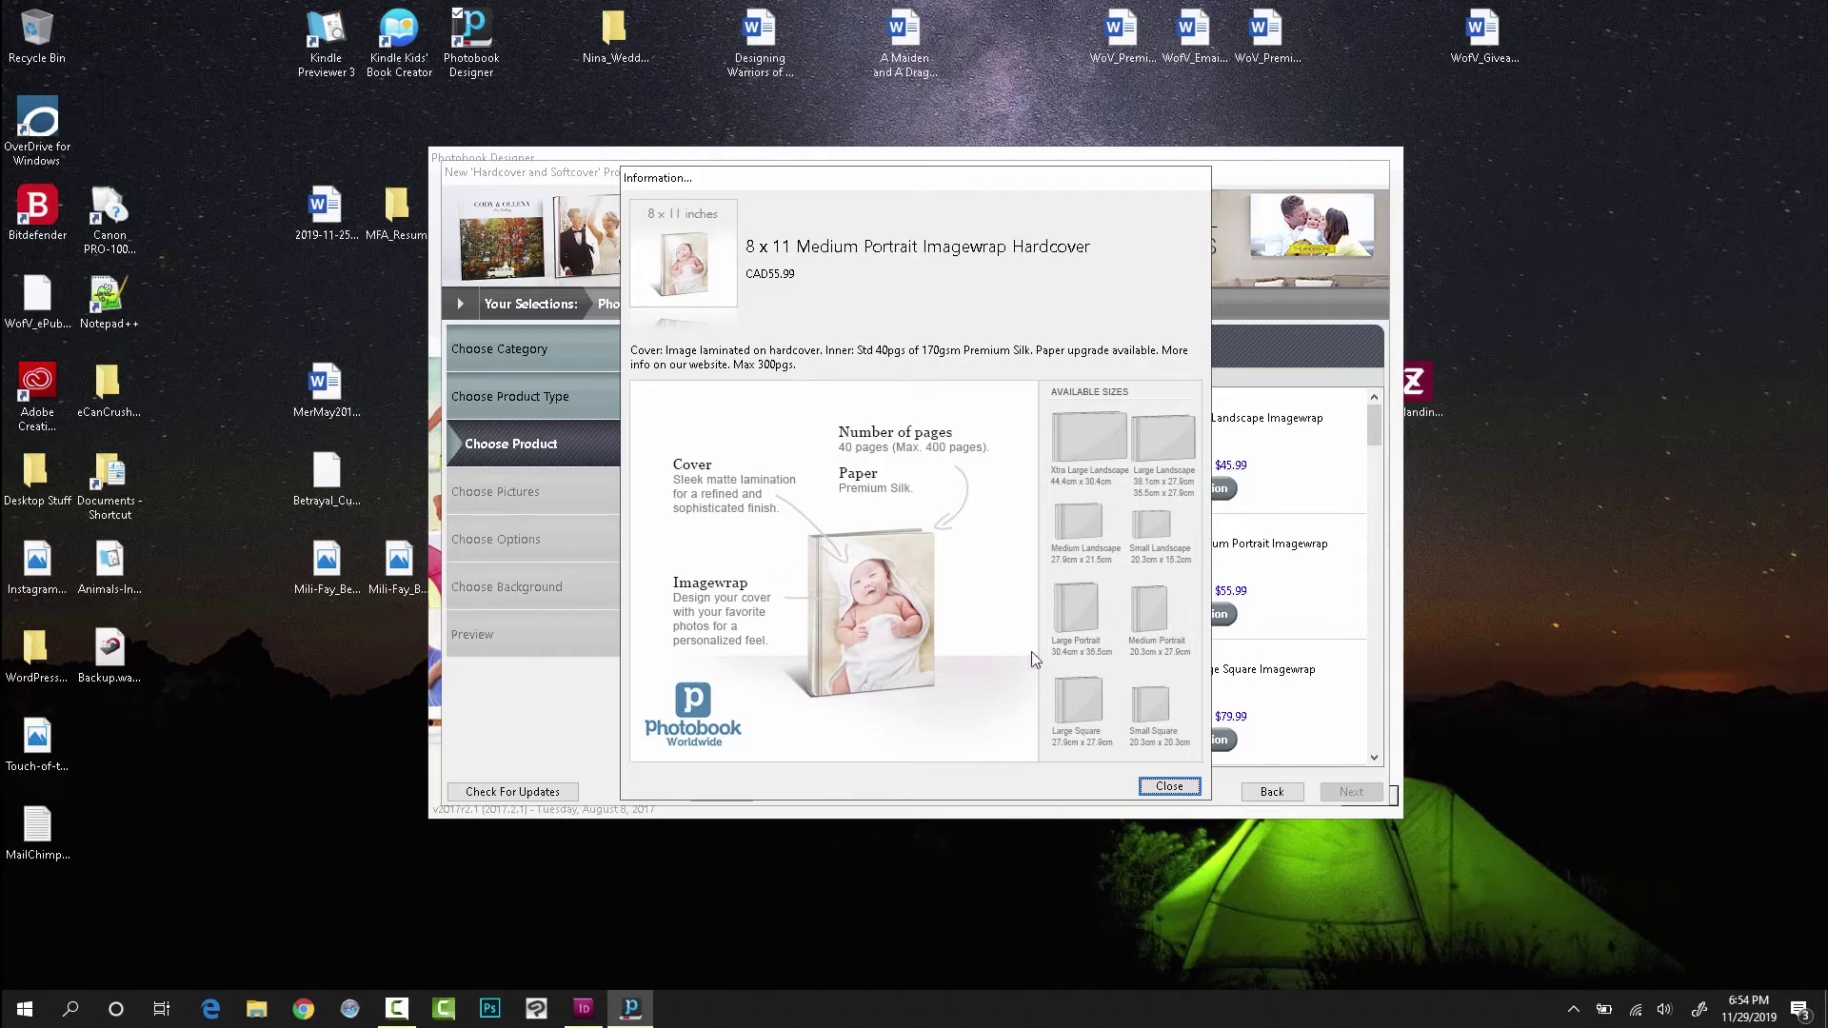
click(1169, 787)
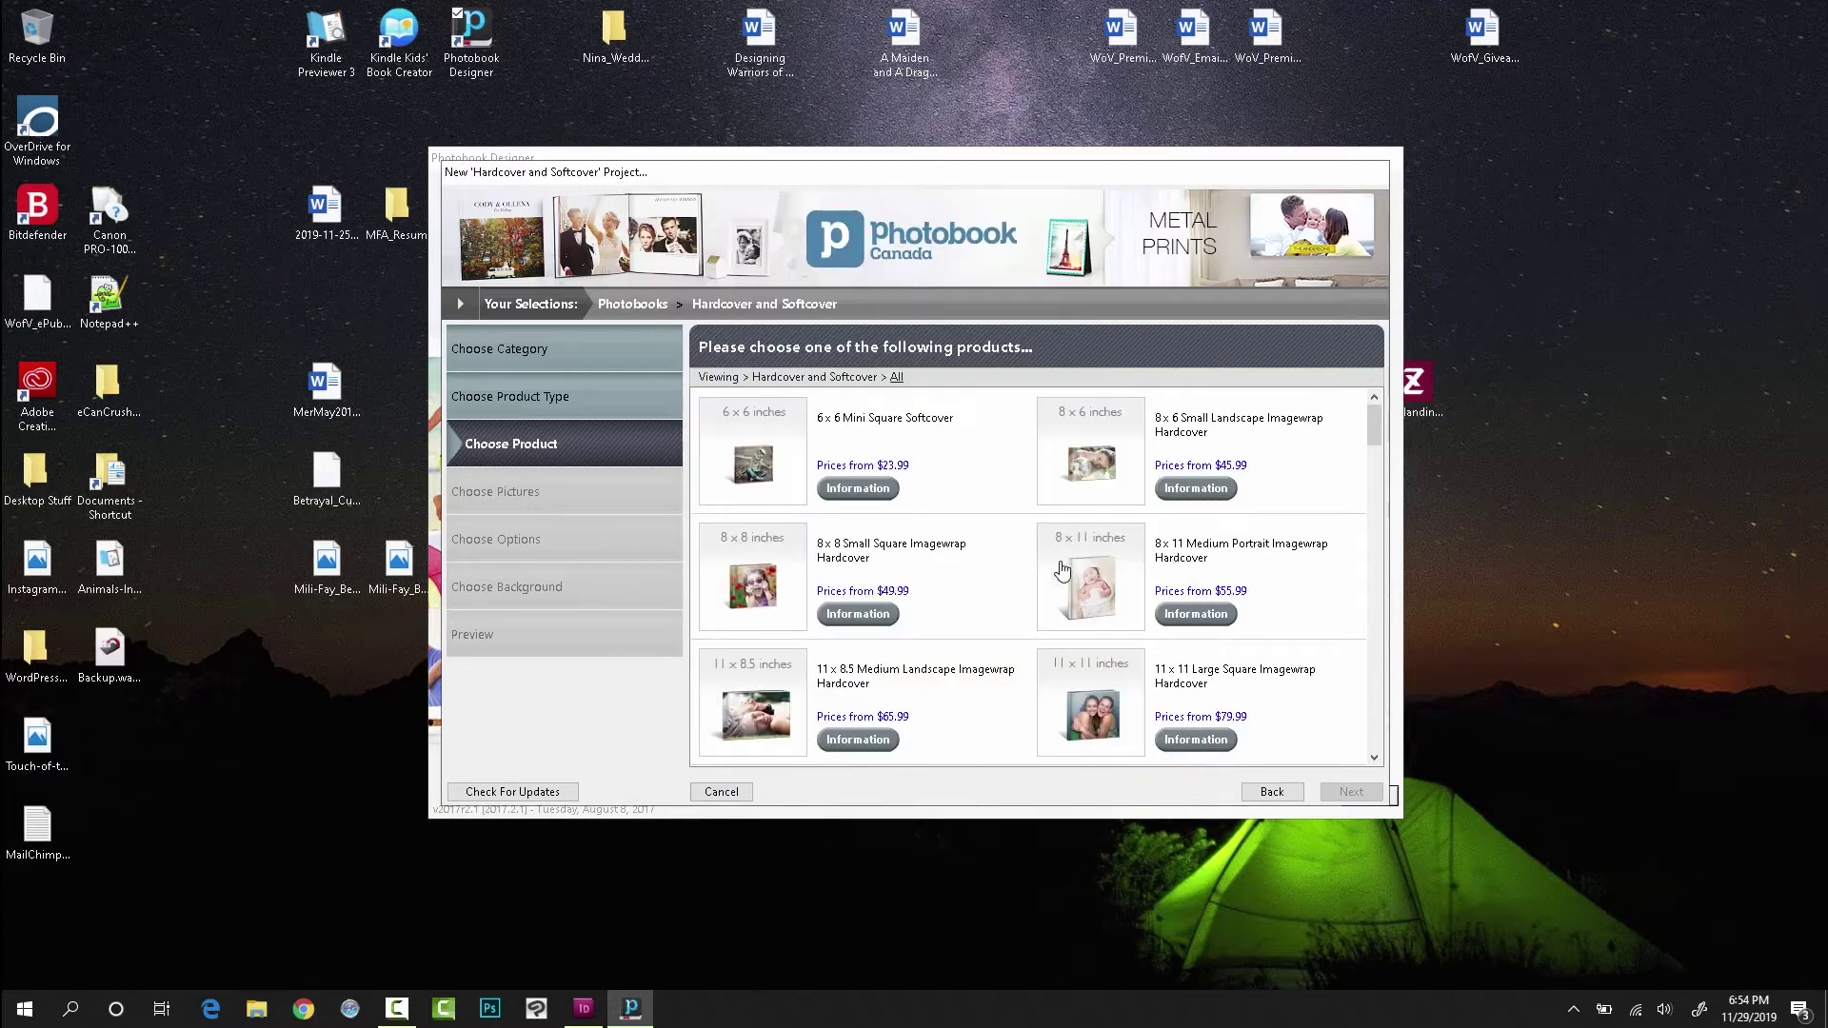
click(1078, 590)
click(1364, 794)
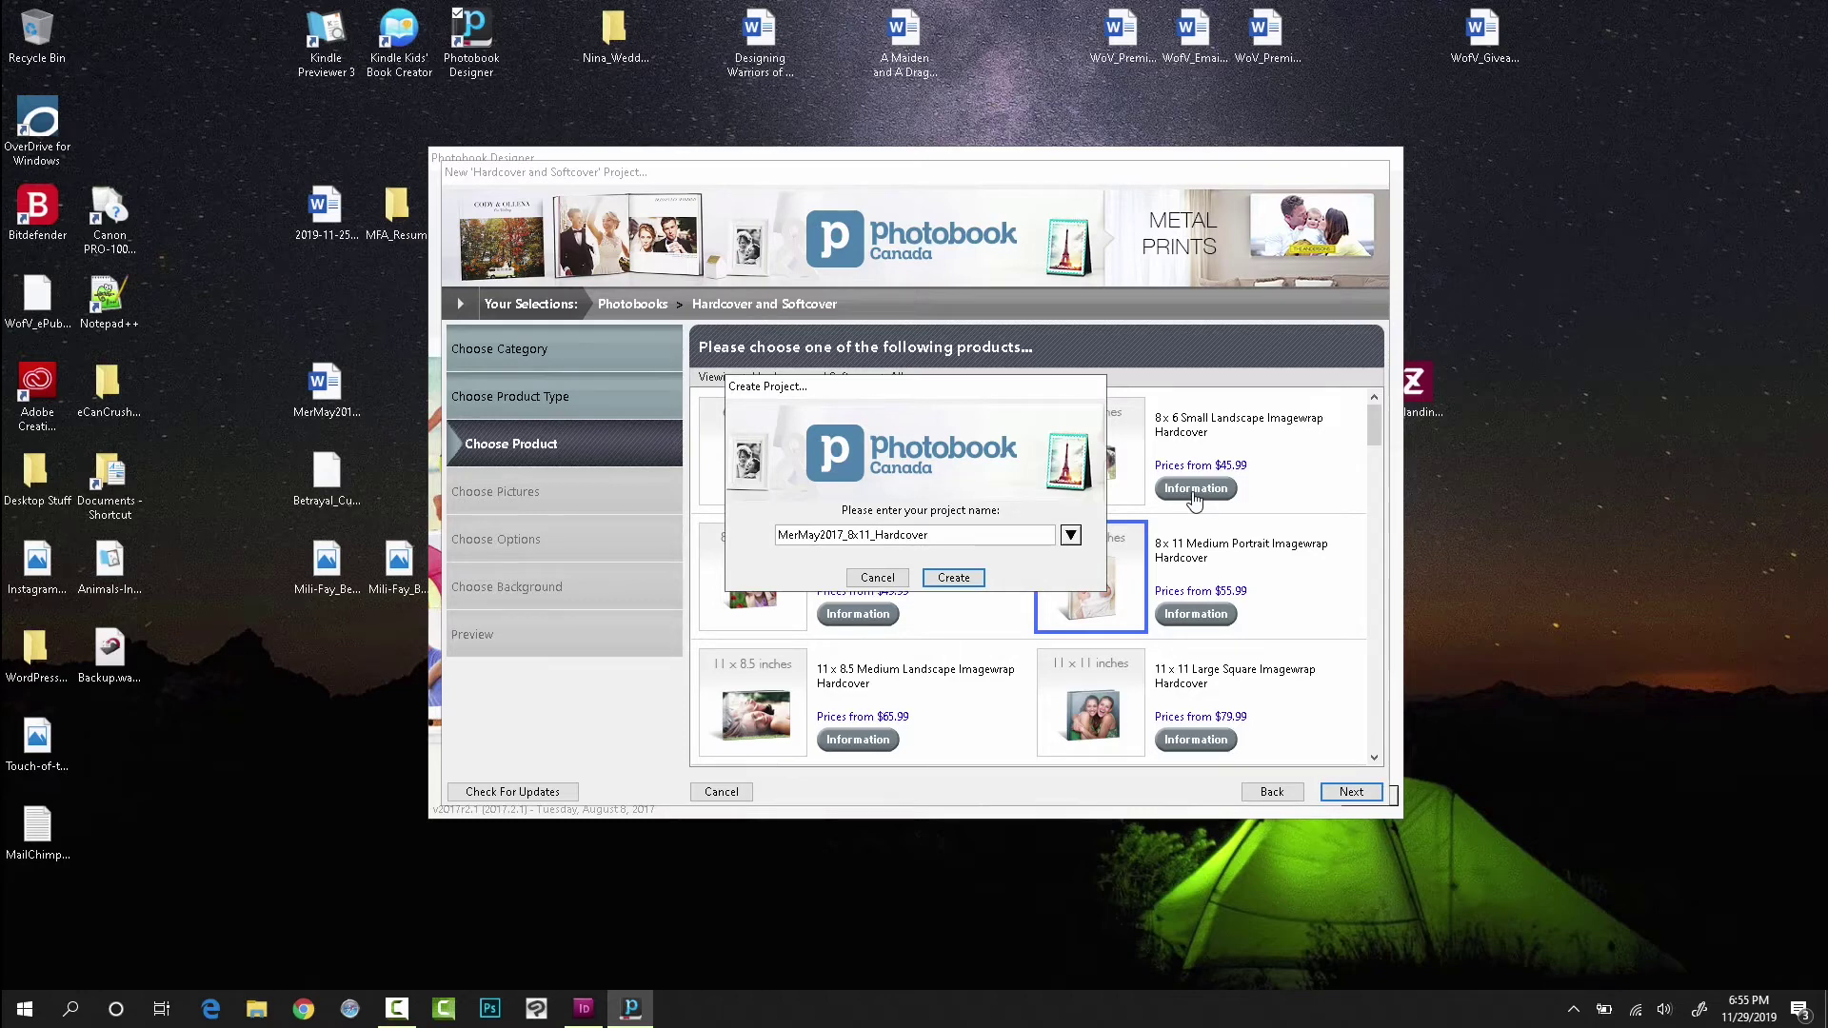
click(954, 578)
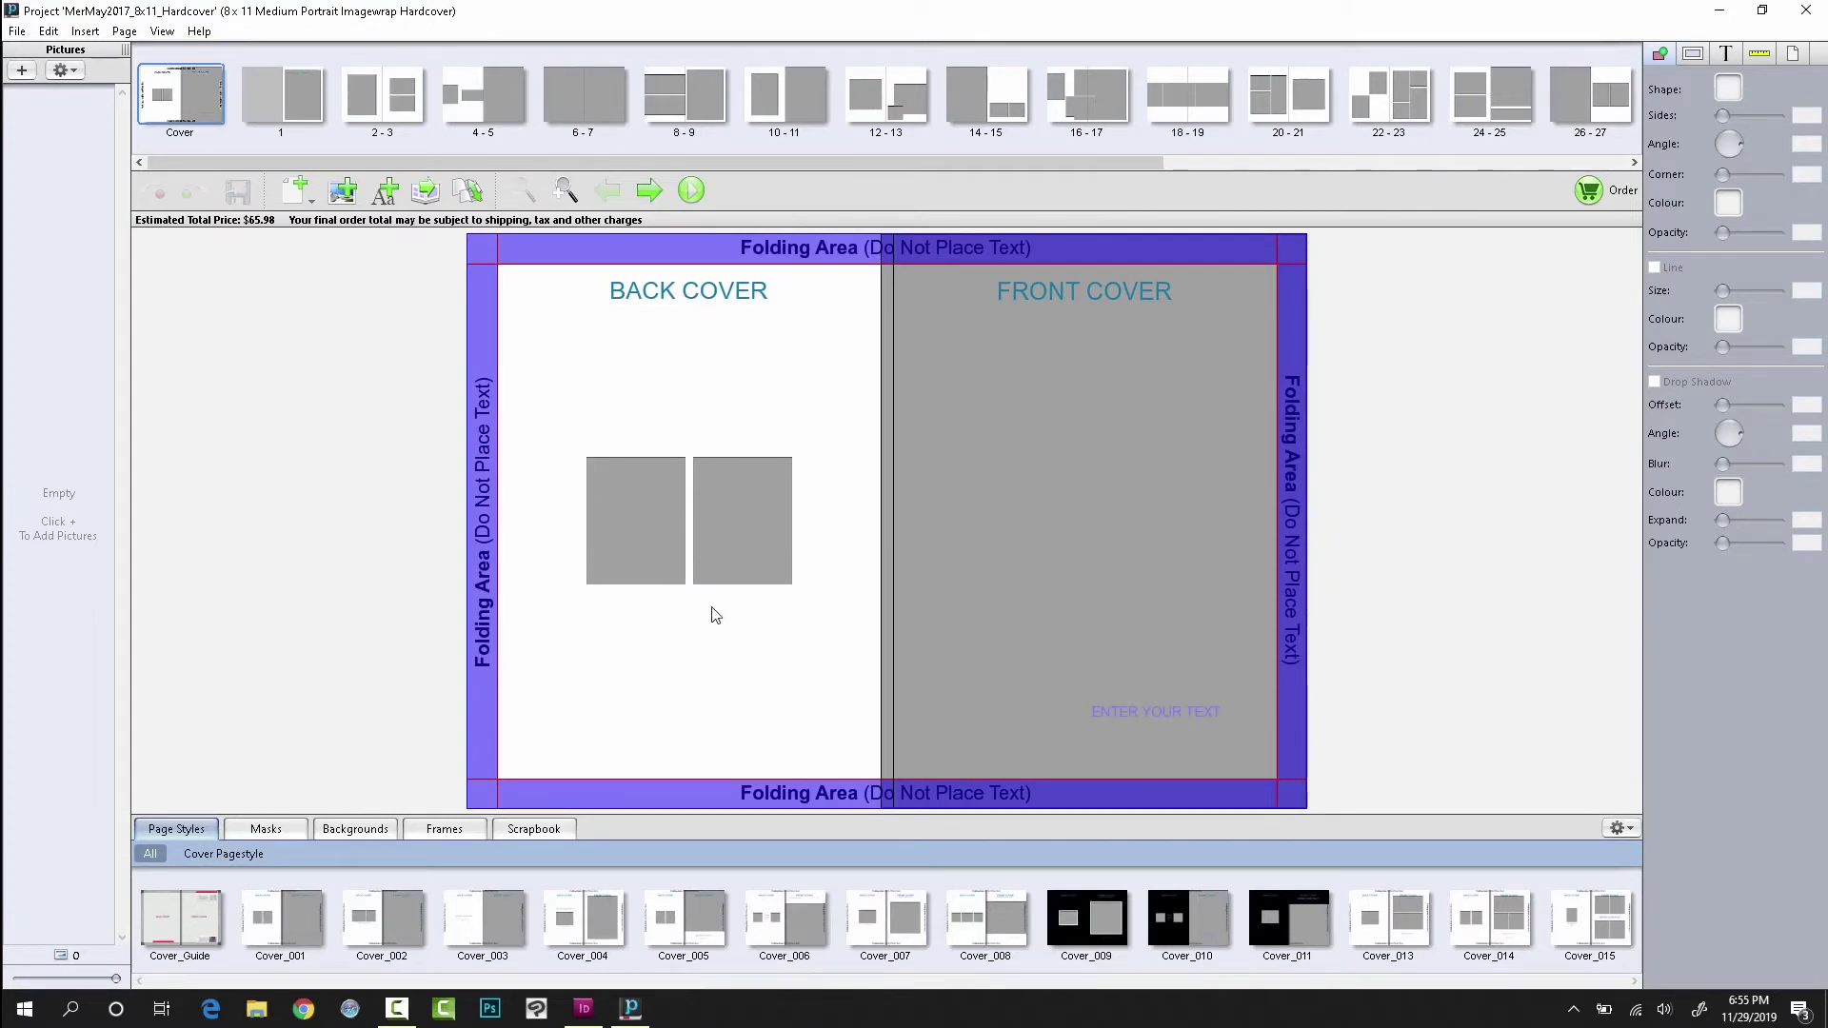
Step: Delete the two back cover picture boxes, the front cover picture box and the "ENTER YOUR TEXT" placeholder from the cover
click(597, 503)
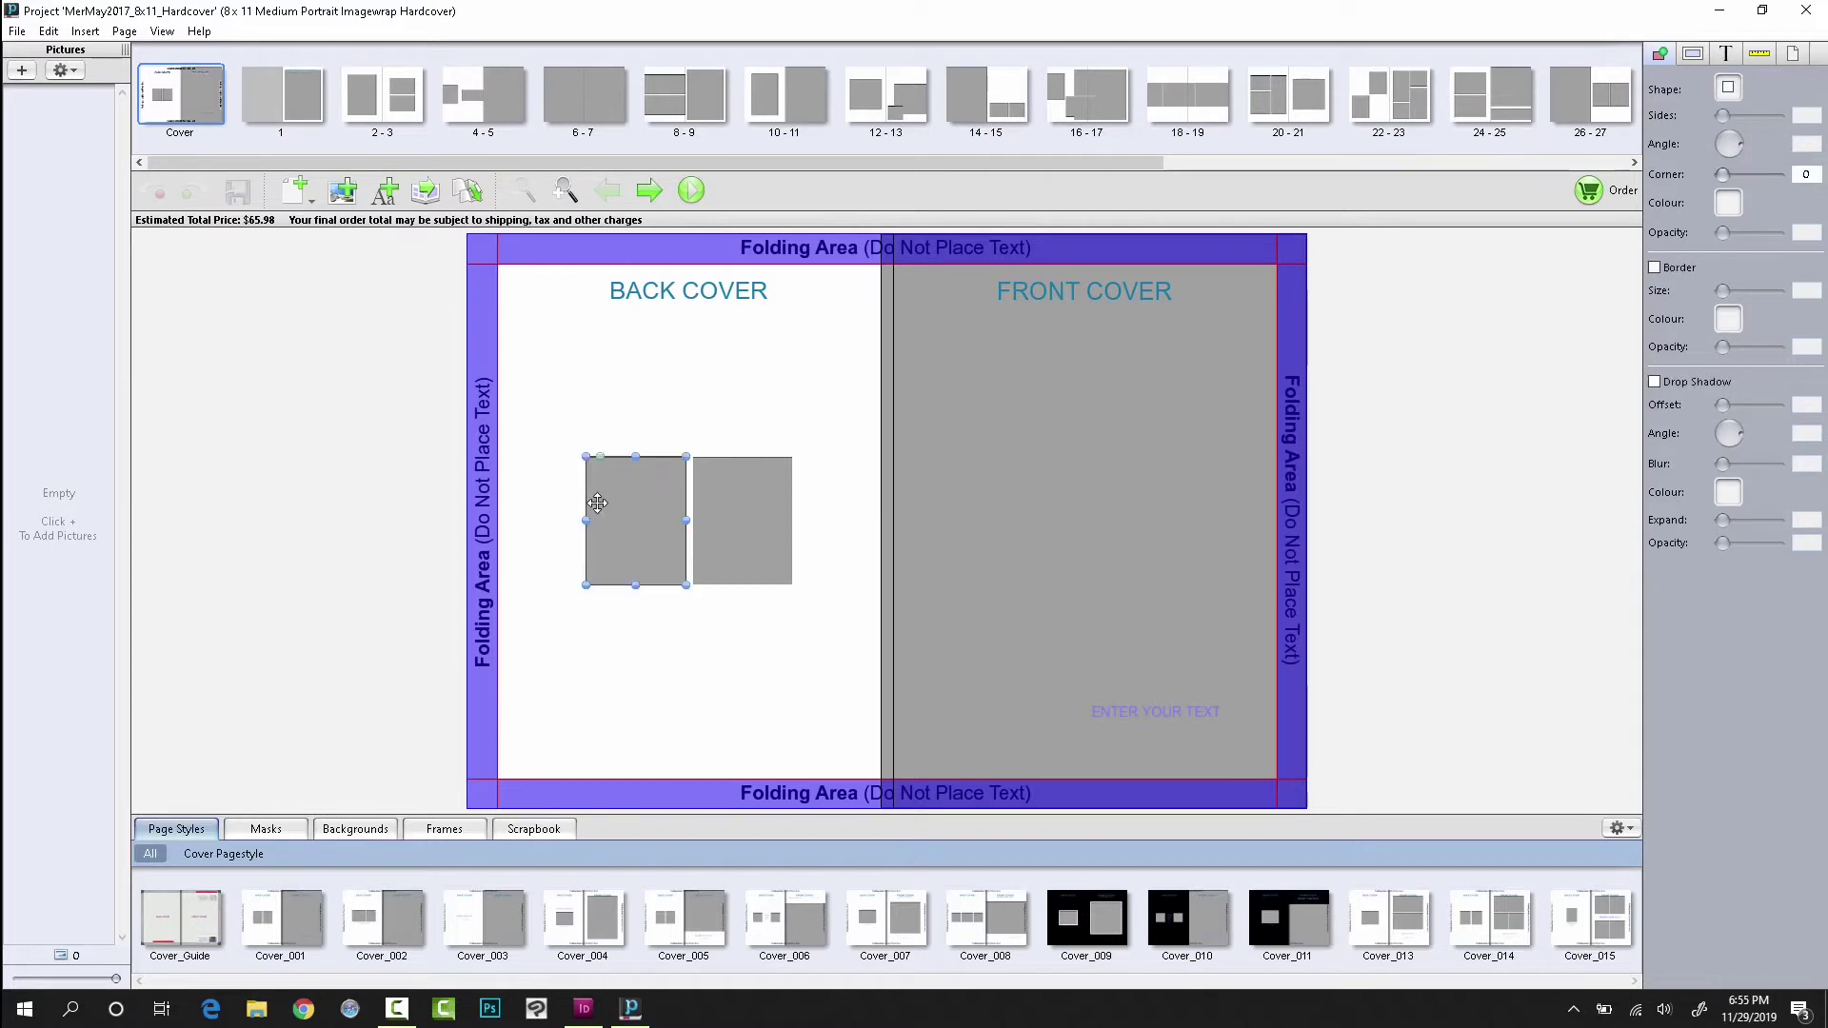
key(Delete)
click(723, 519)
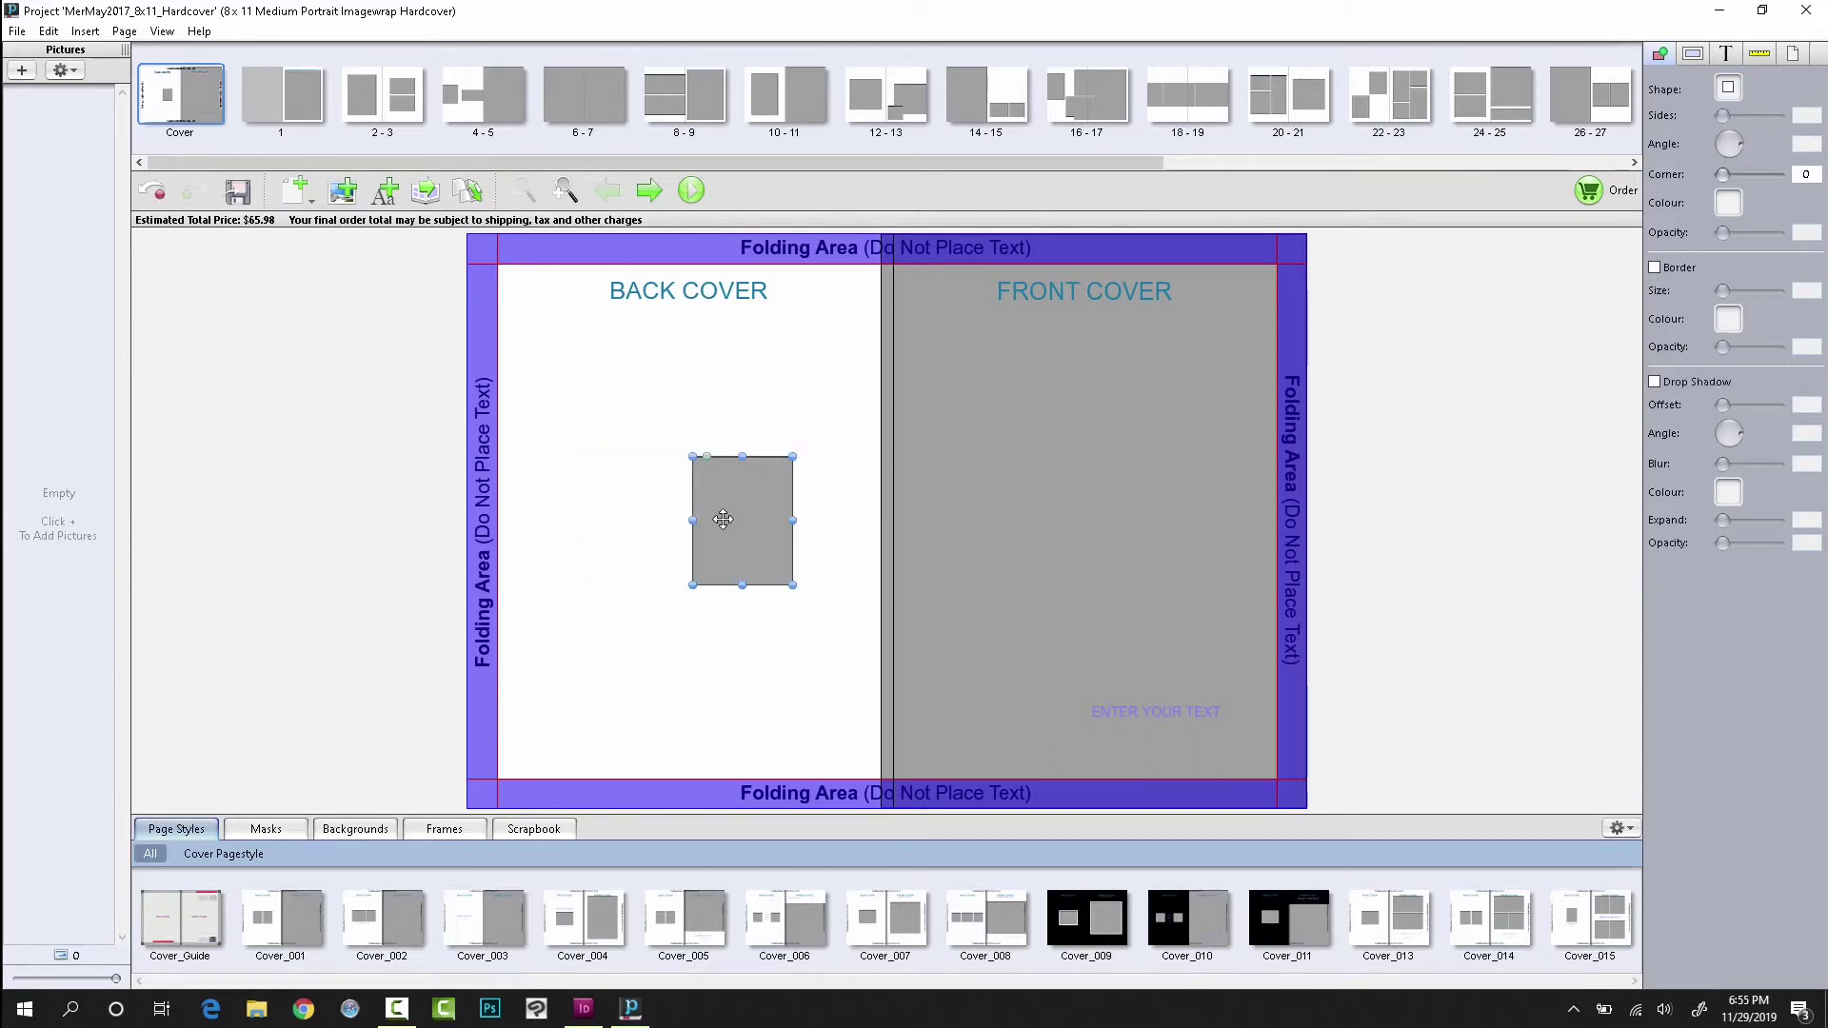
key(Delete)
click(993, 521)
key(Delete)
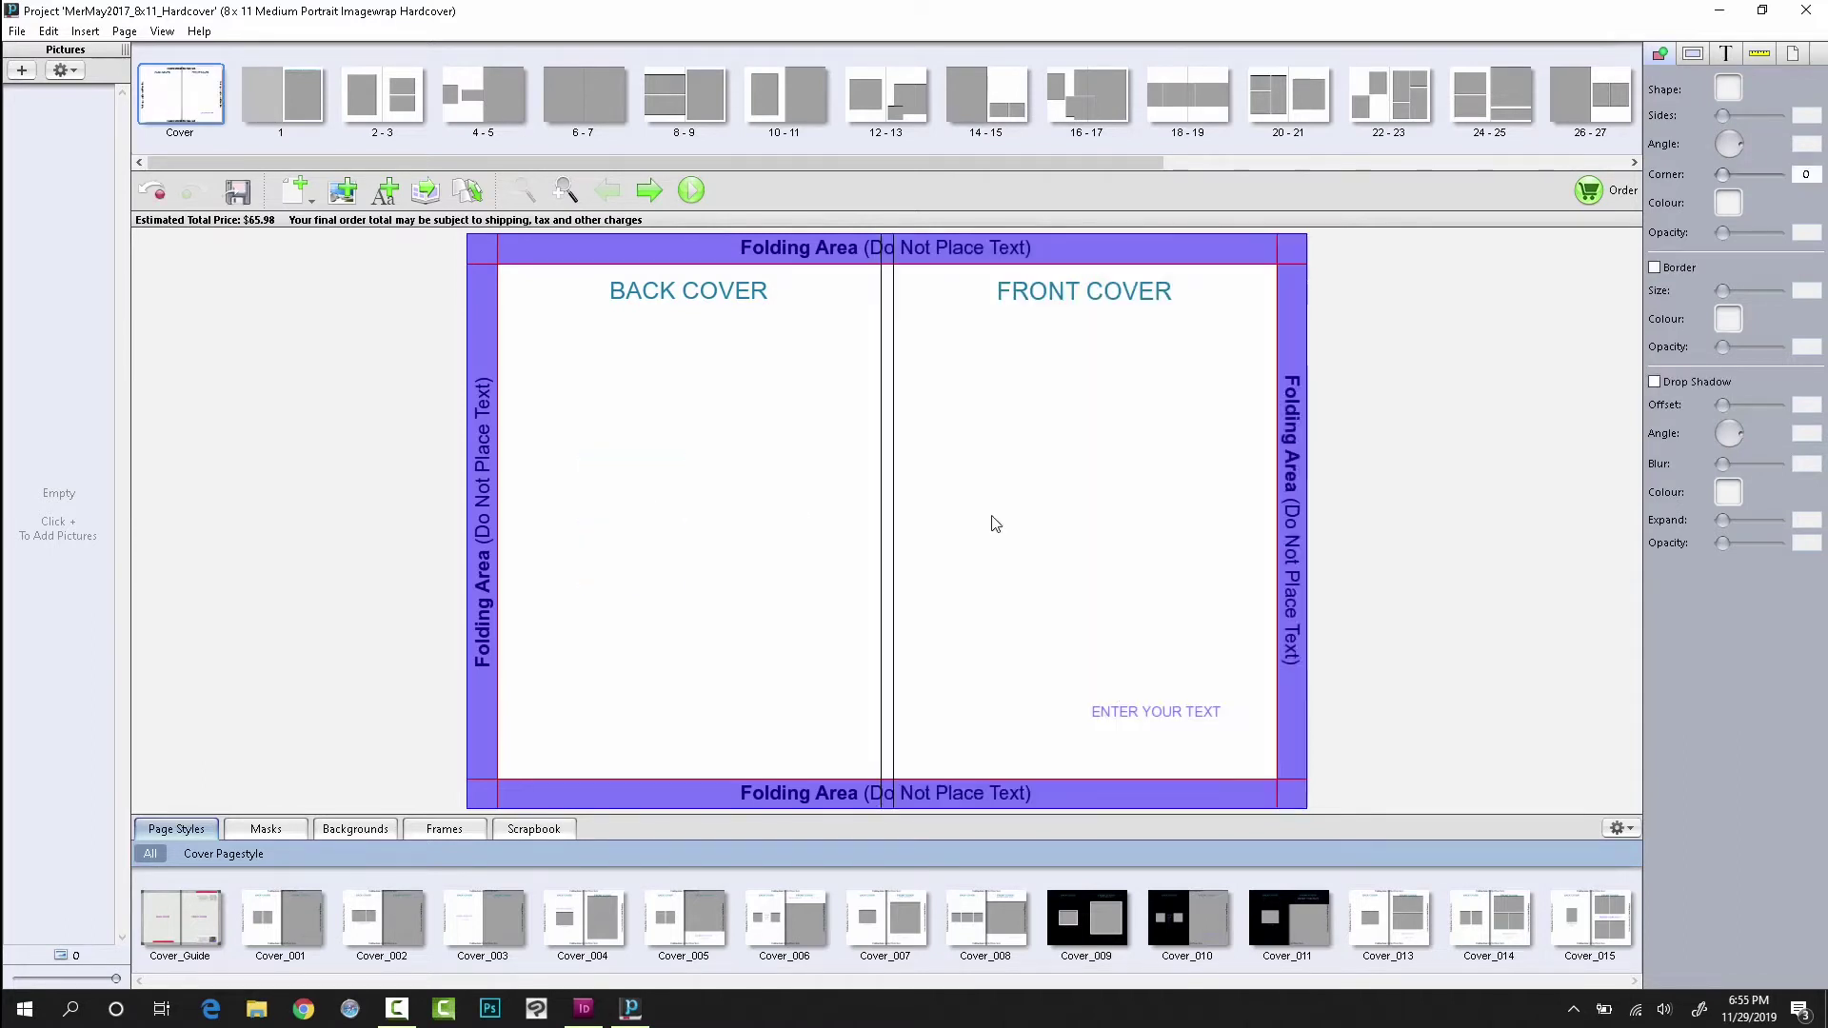
click(1130, 713)
key(Delete)
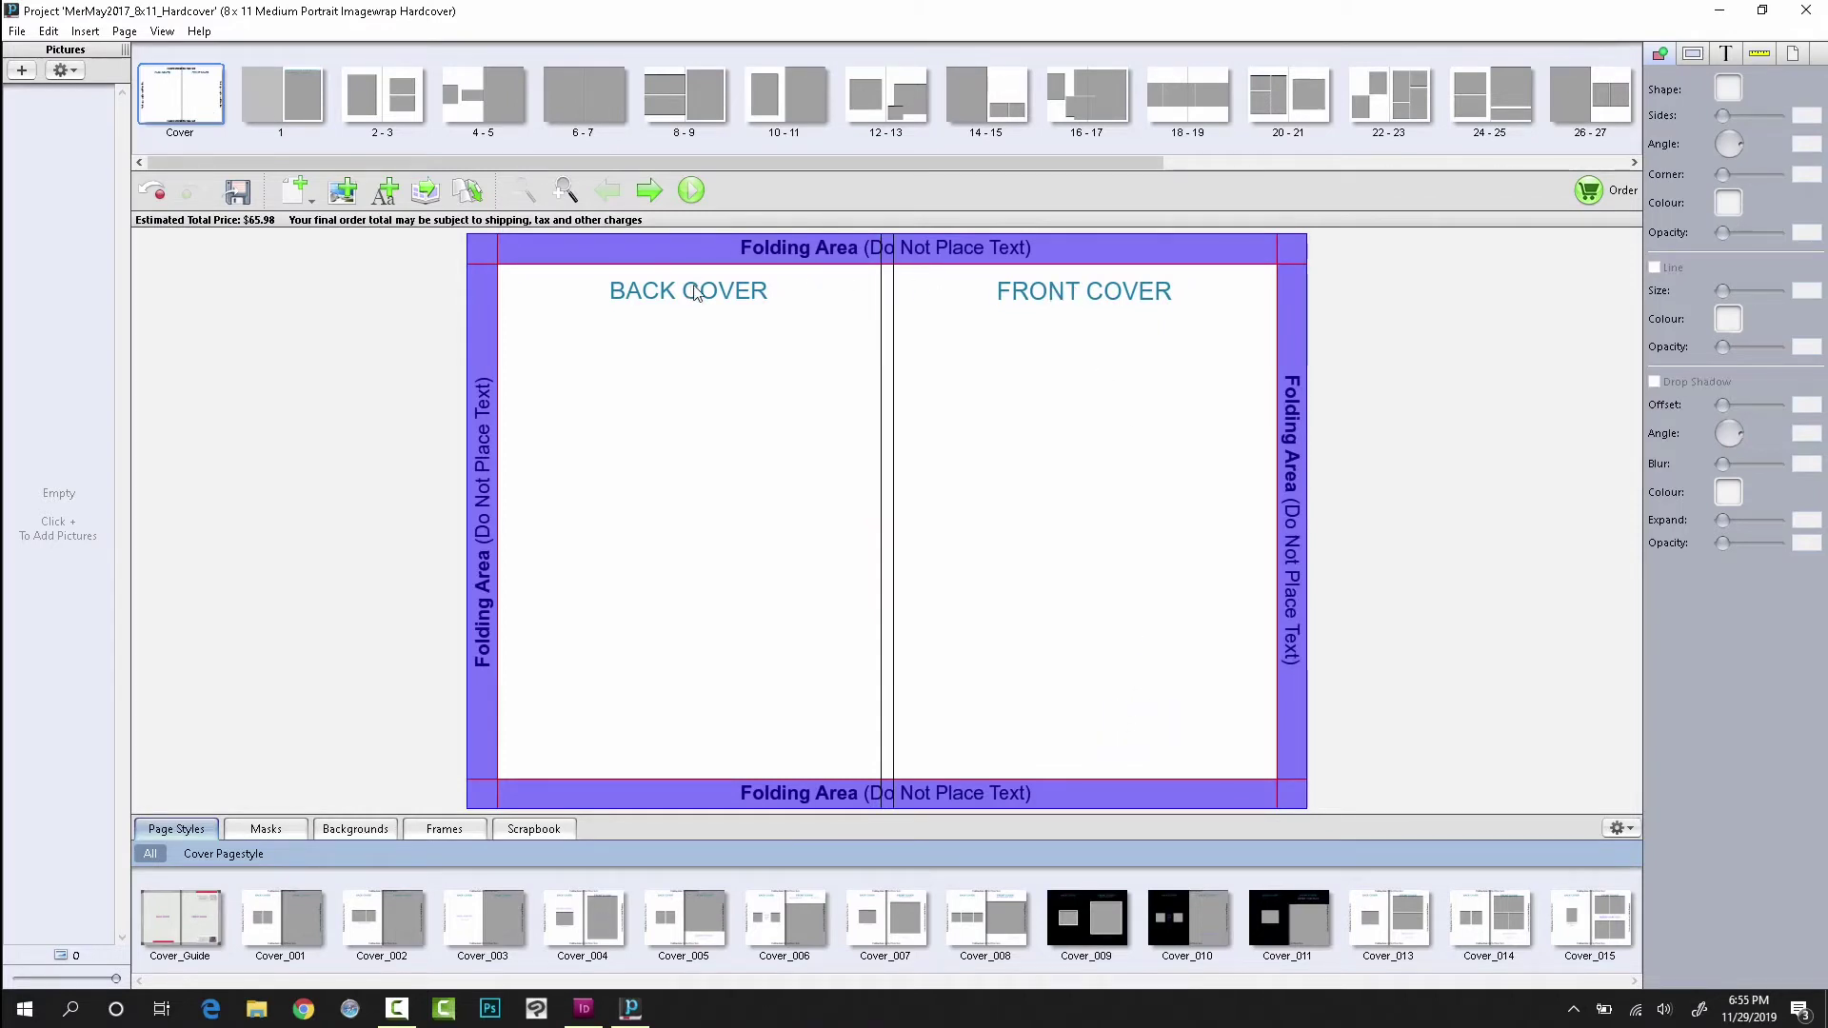
Step: Delete the four "Folding Area (Do Not Place Text)" labels around the cover's edges
click(758, 245)
key(Delete)
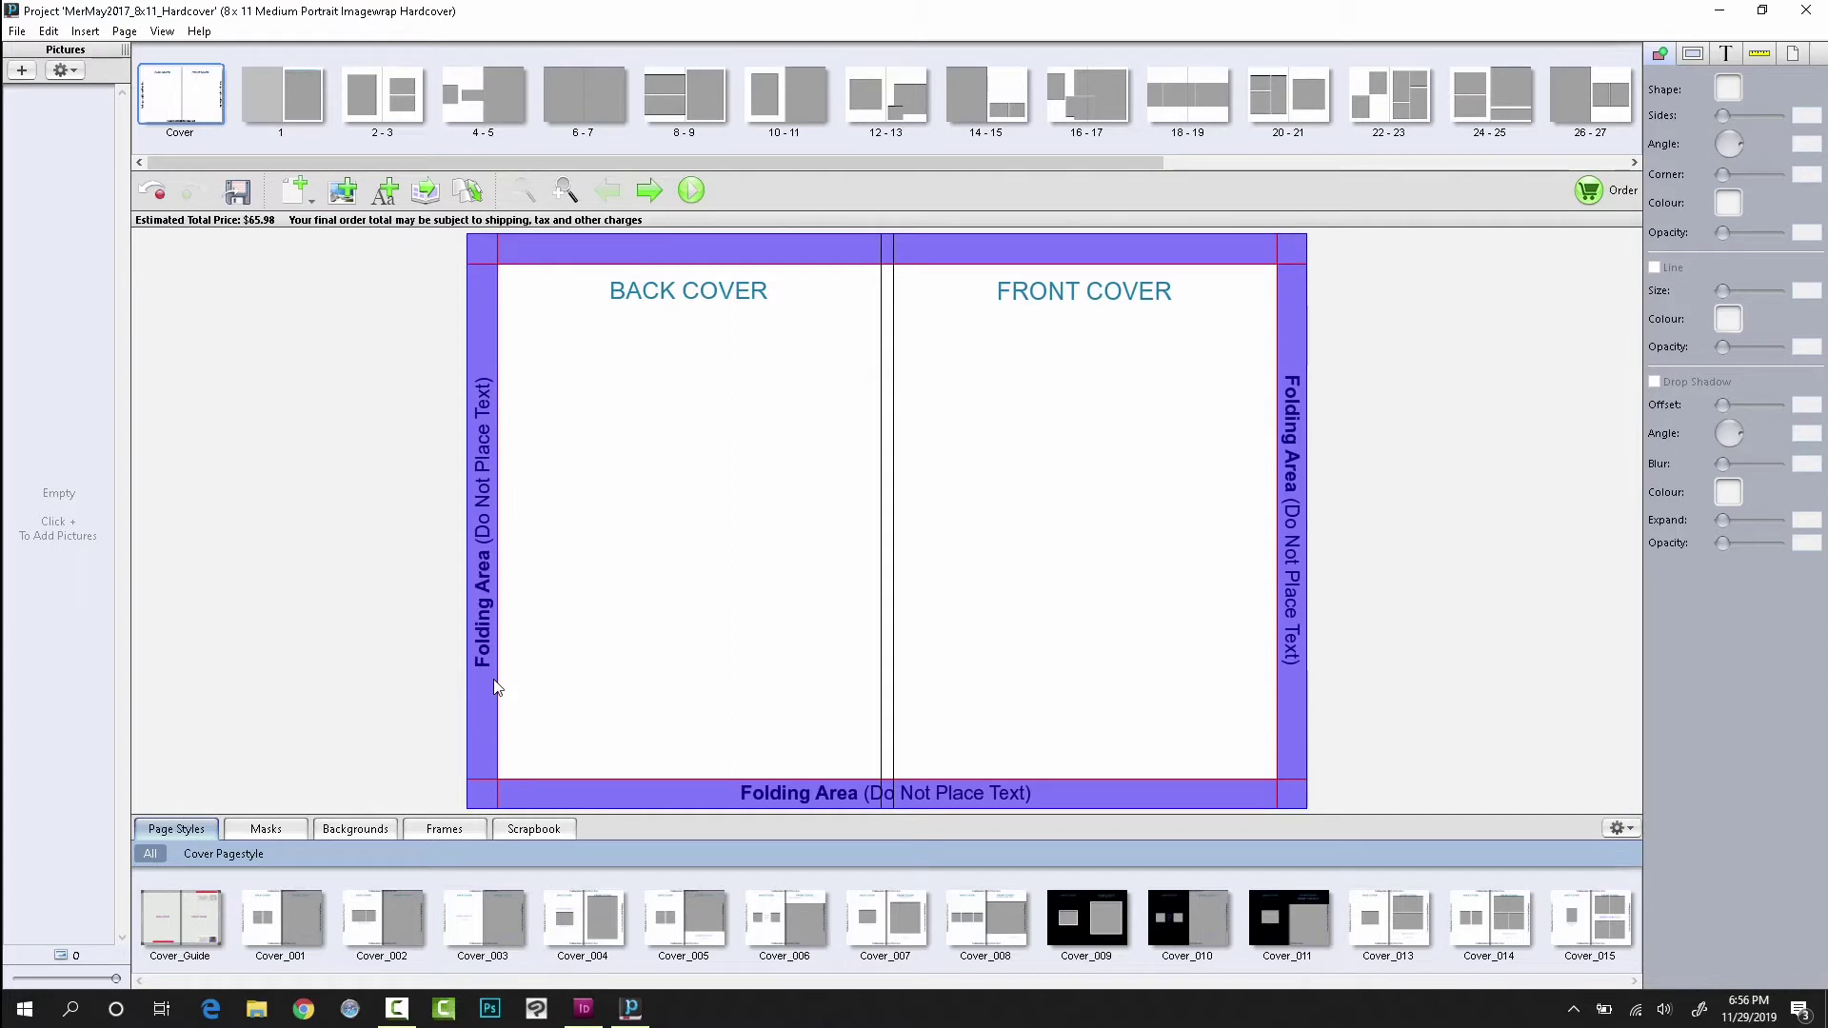
click(490, 553)
key(Delete)
click(811, 792)
key(Delete)
click(1290, 562)
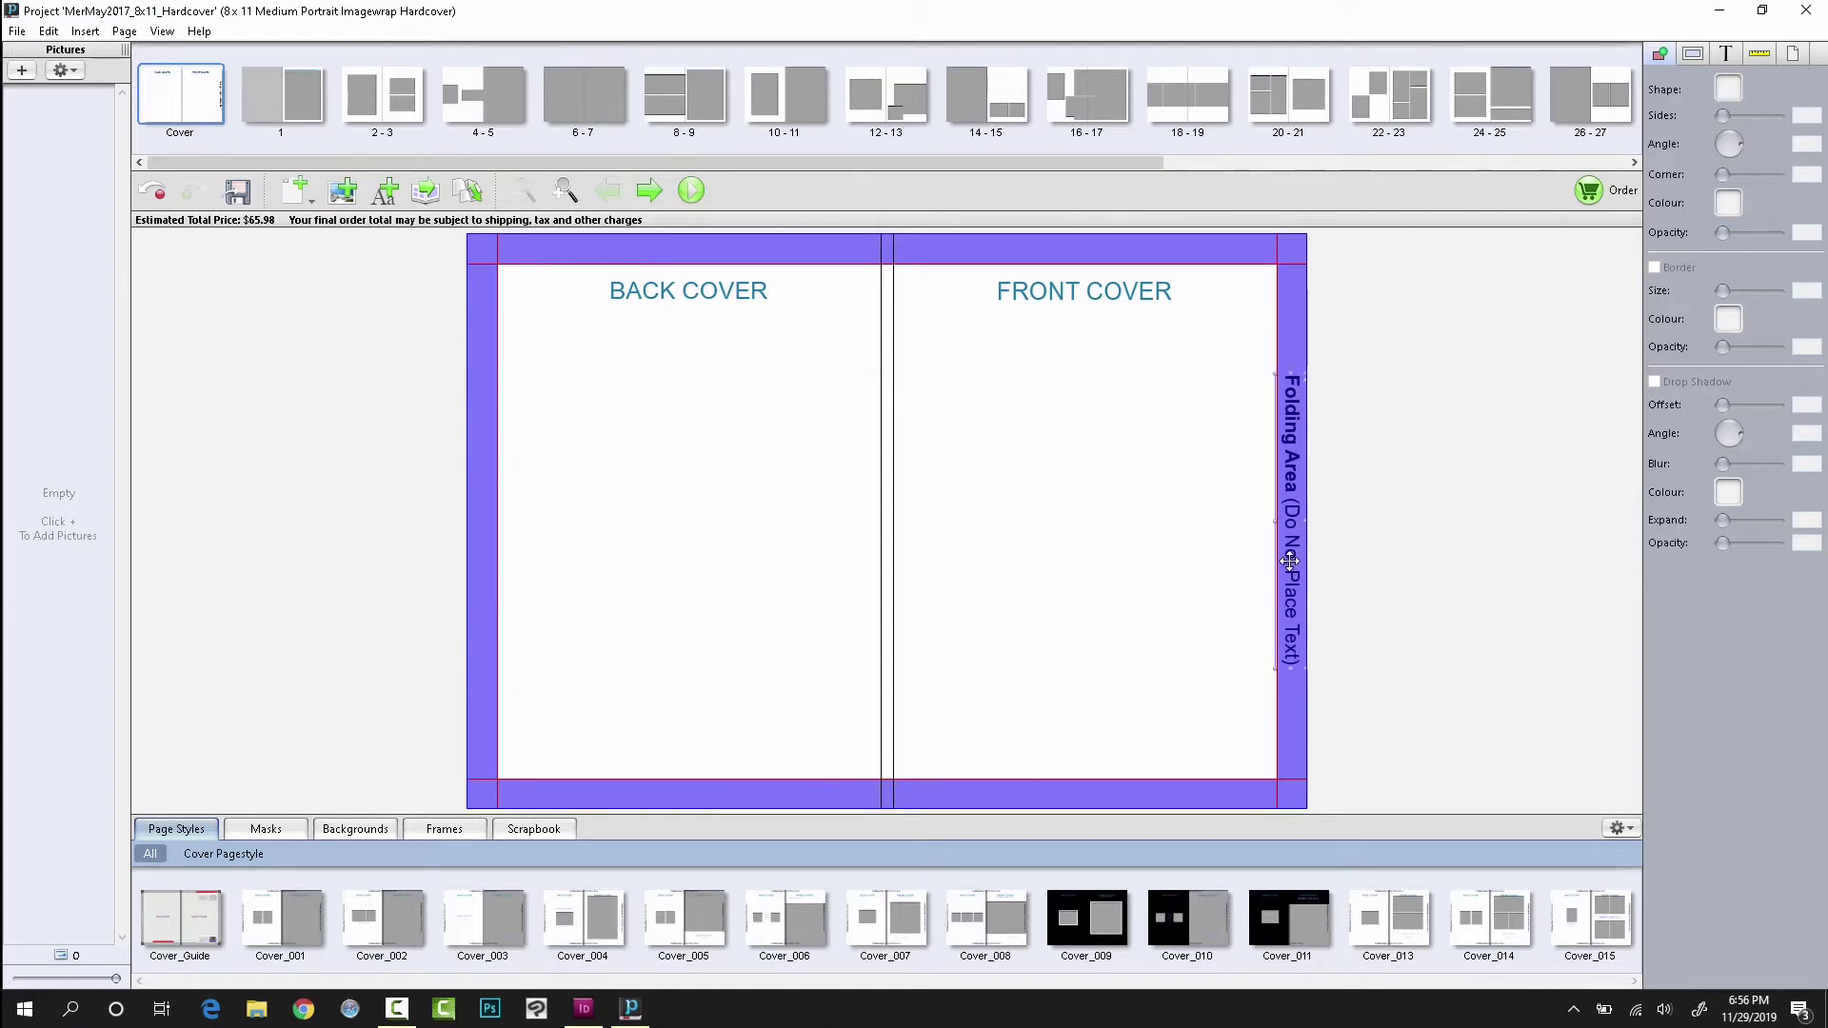
key(Delete)
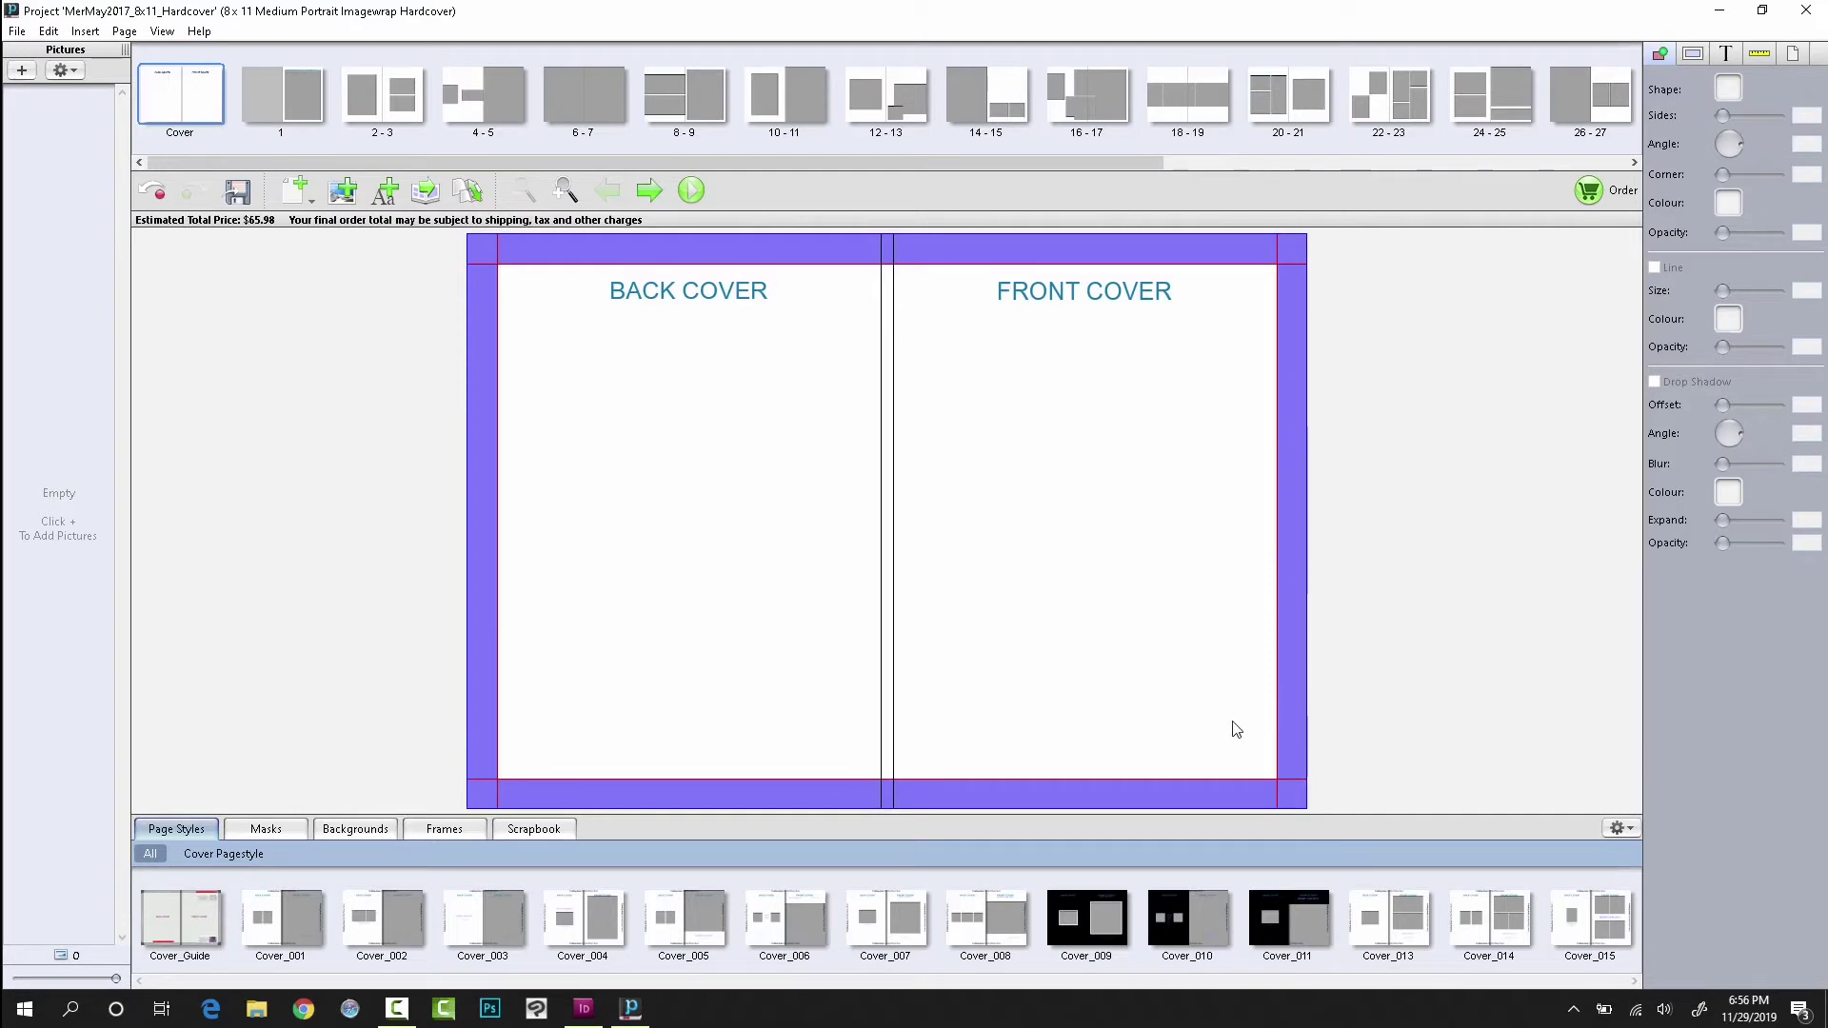
Step: Delete the picture box and the trim-area notice text from page 1
click(295, 104)
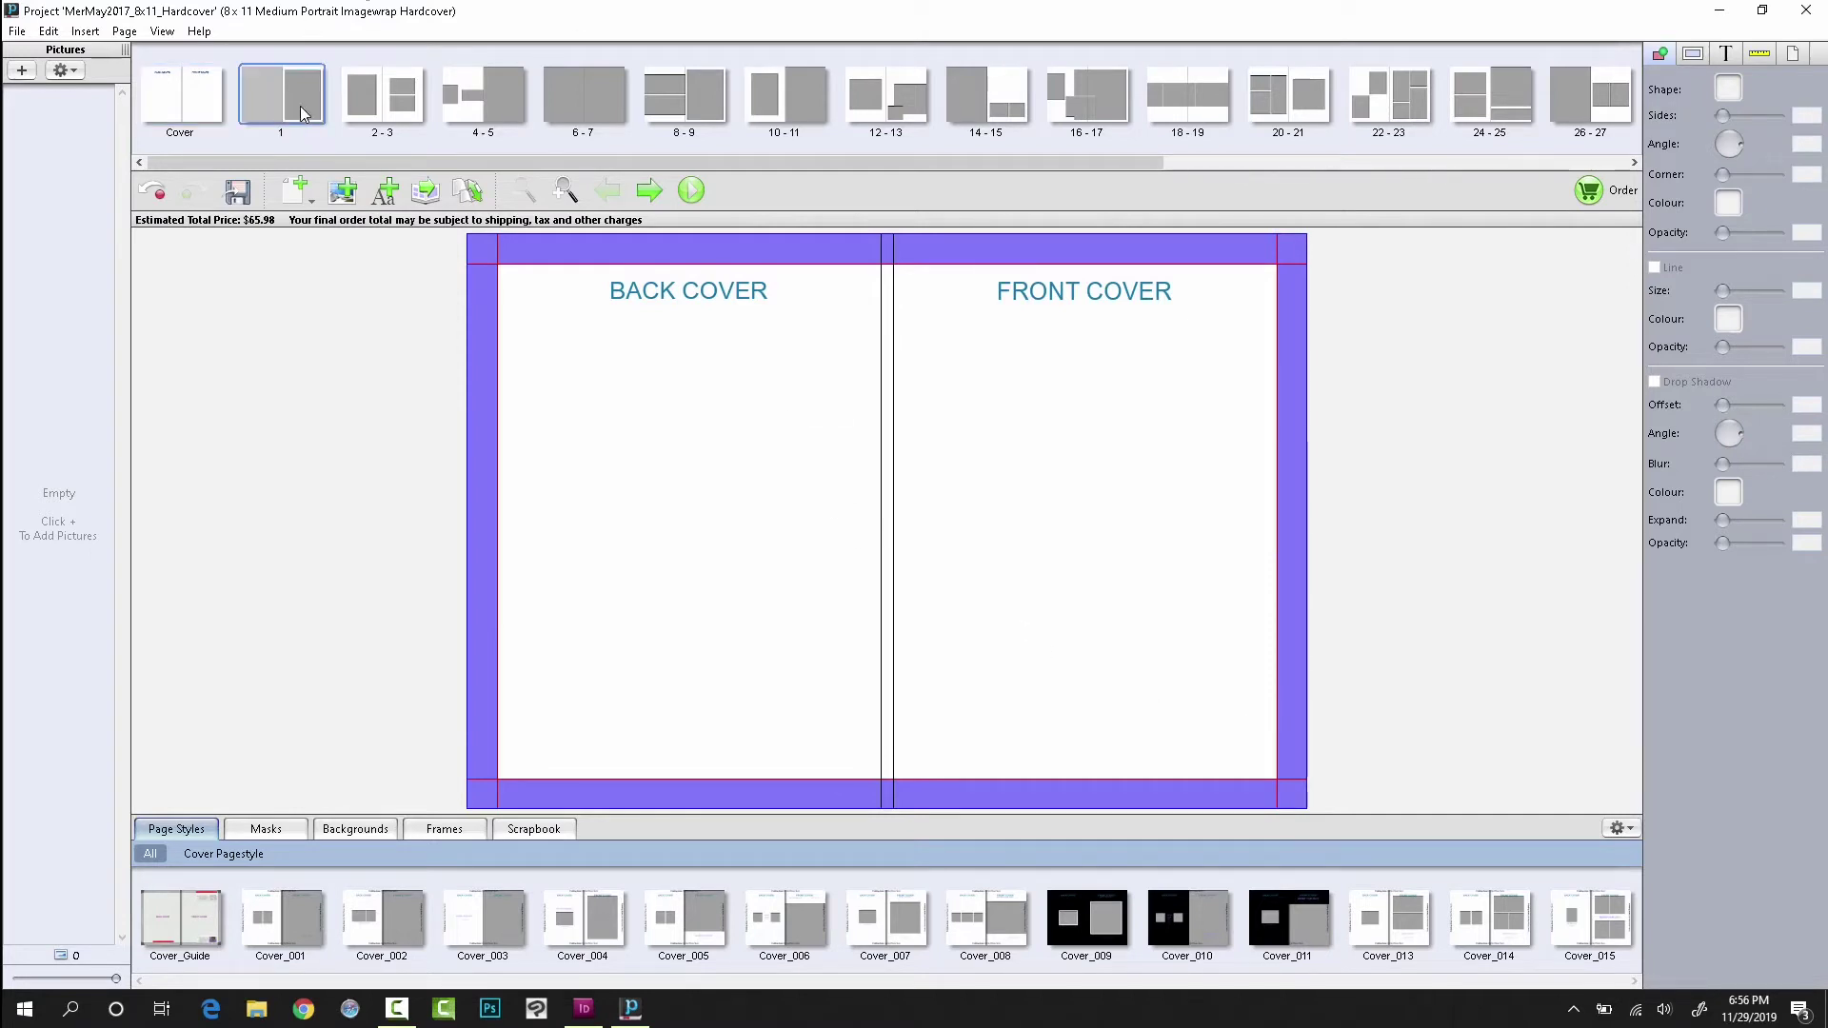
click(935, 443)
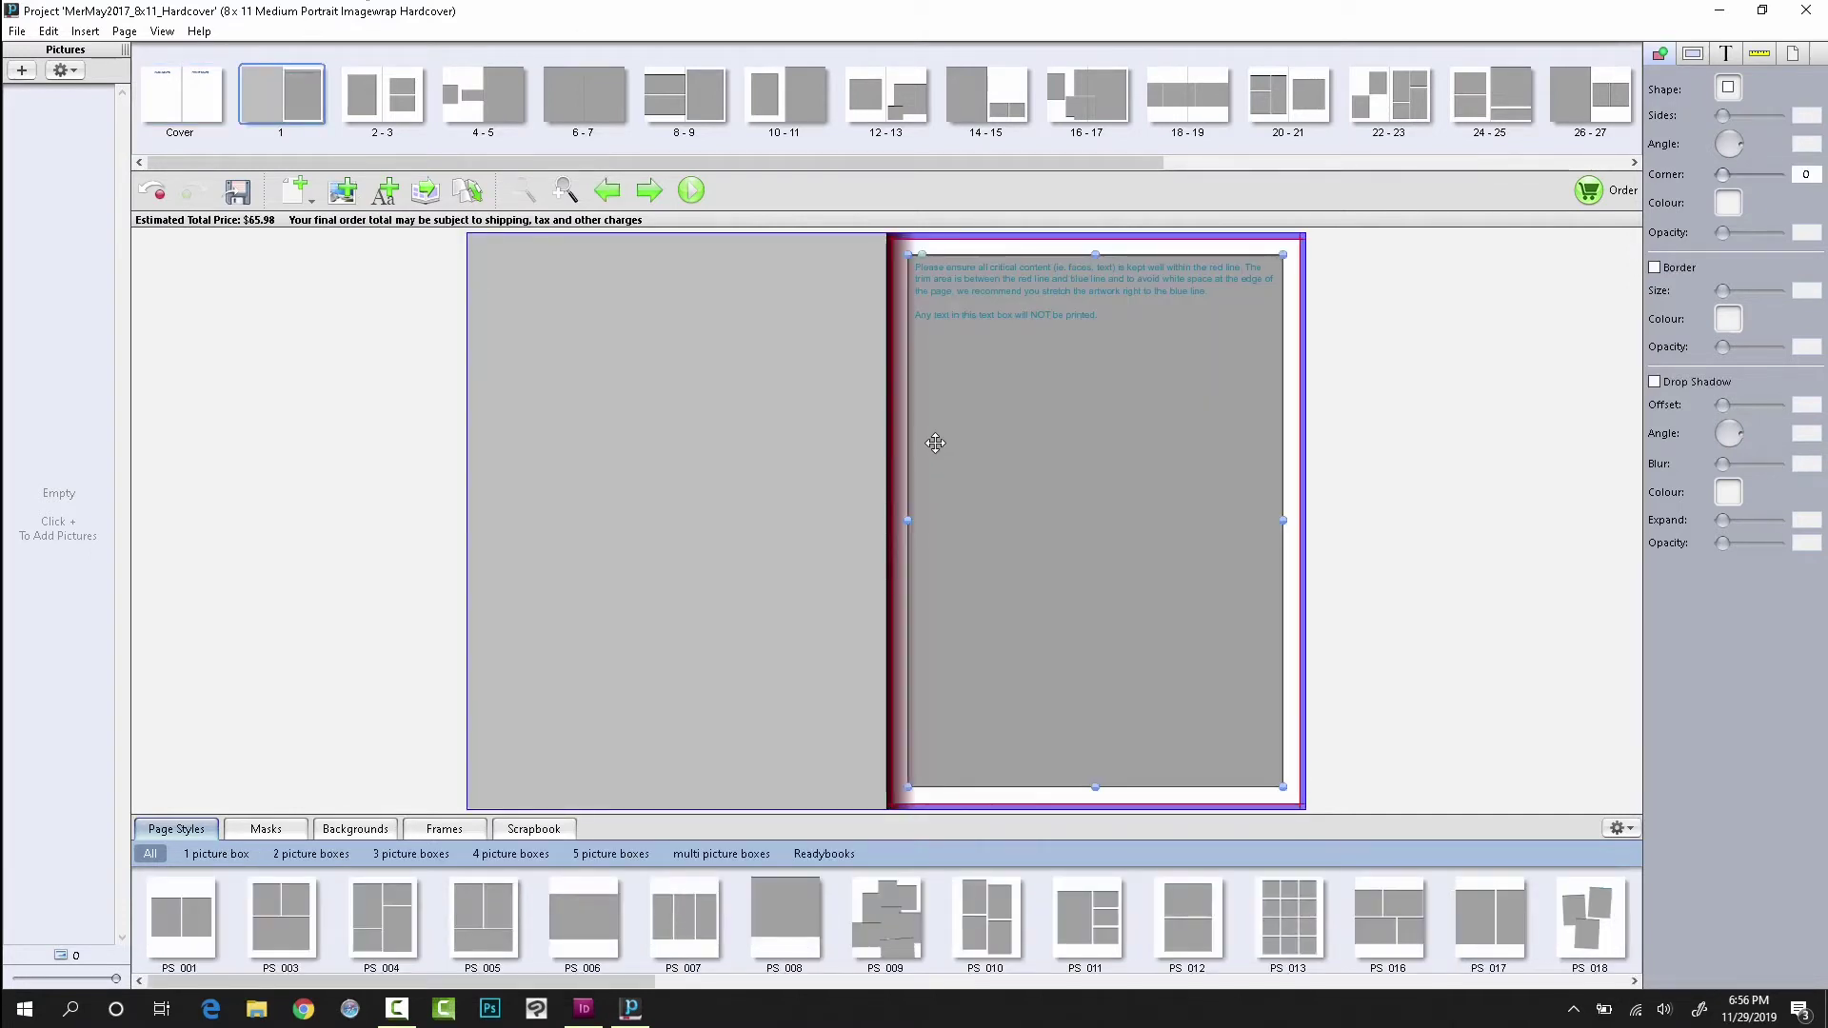
key(Delete)
click(1003, 293)
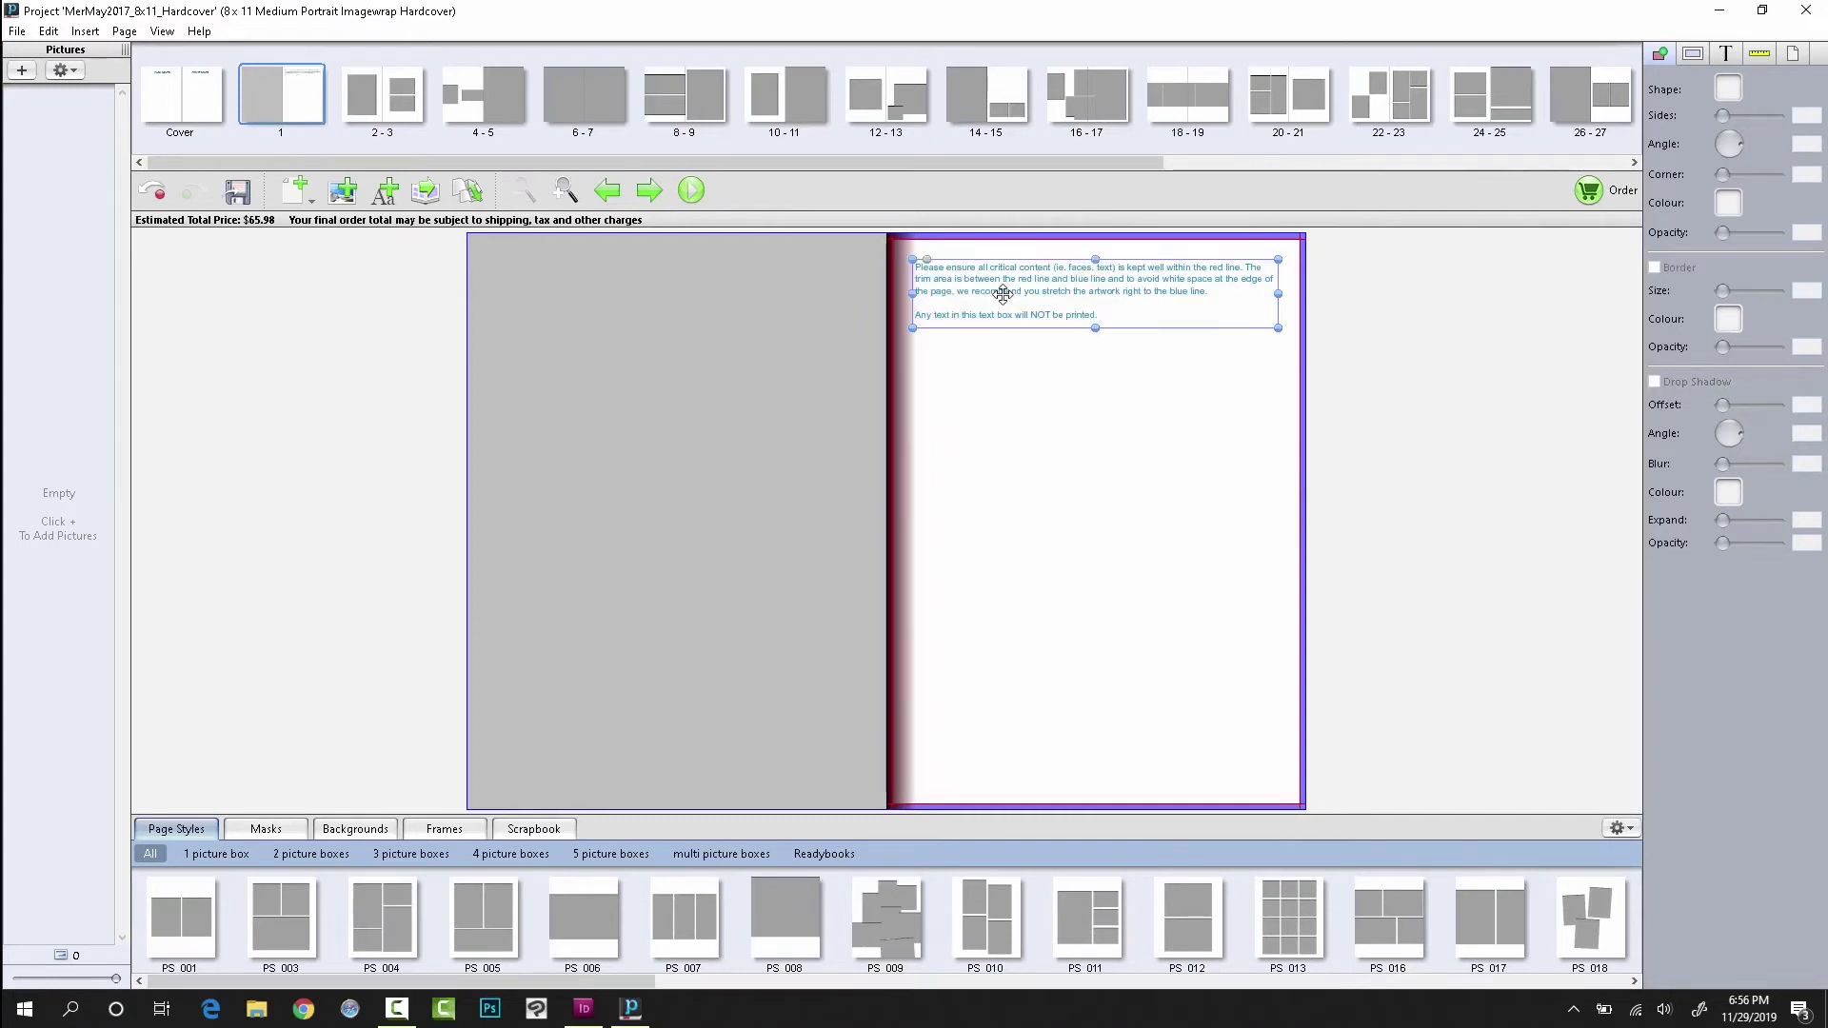
key(Delete)
Step: Delete all three picture boxes from pages 2 - 3
click(369, 99)
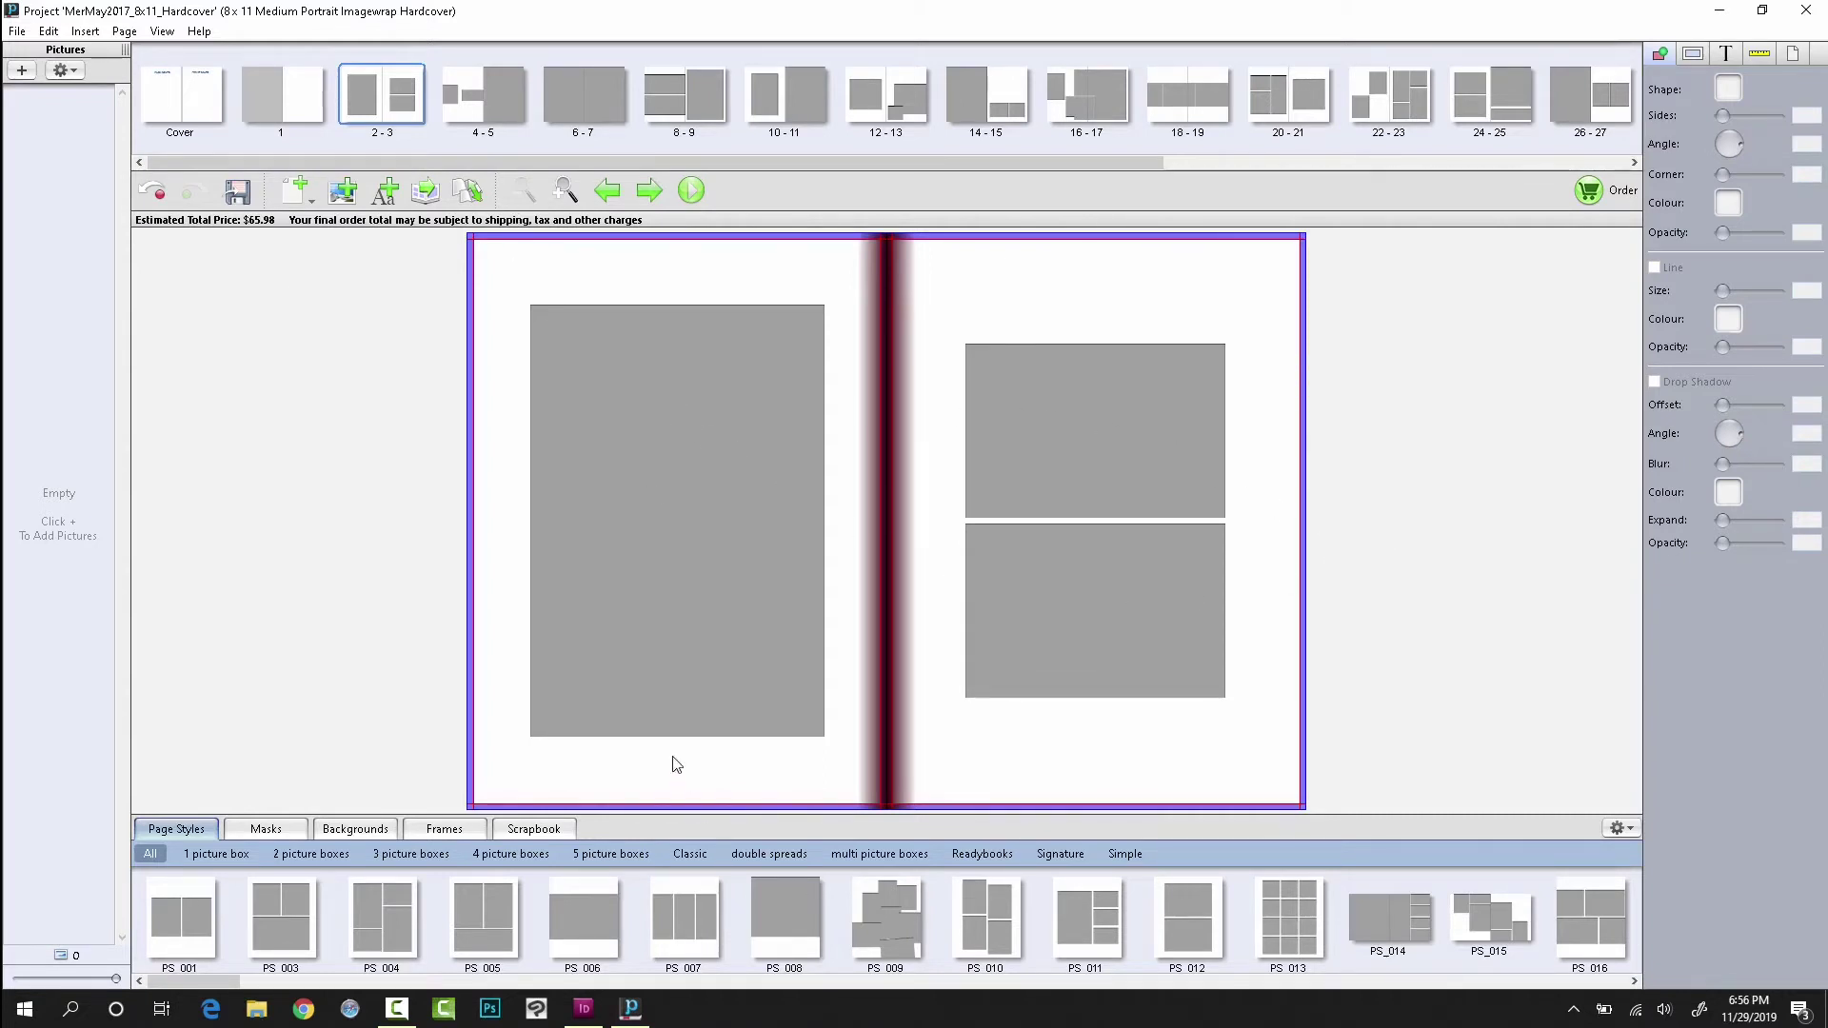
click(566, 417)
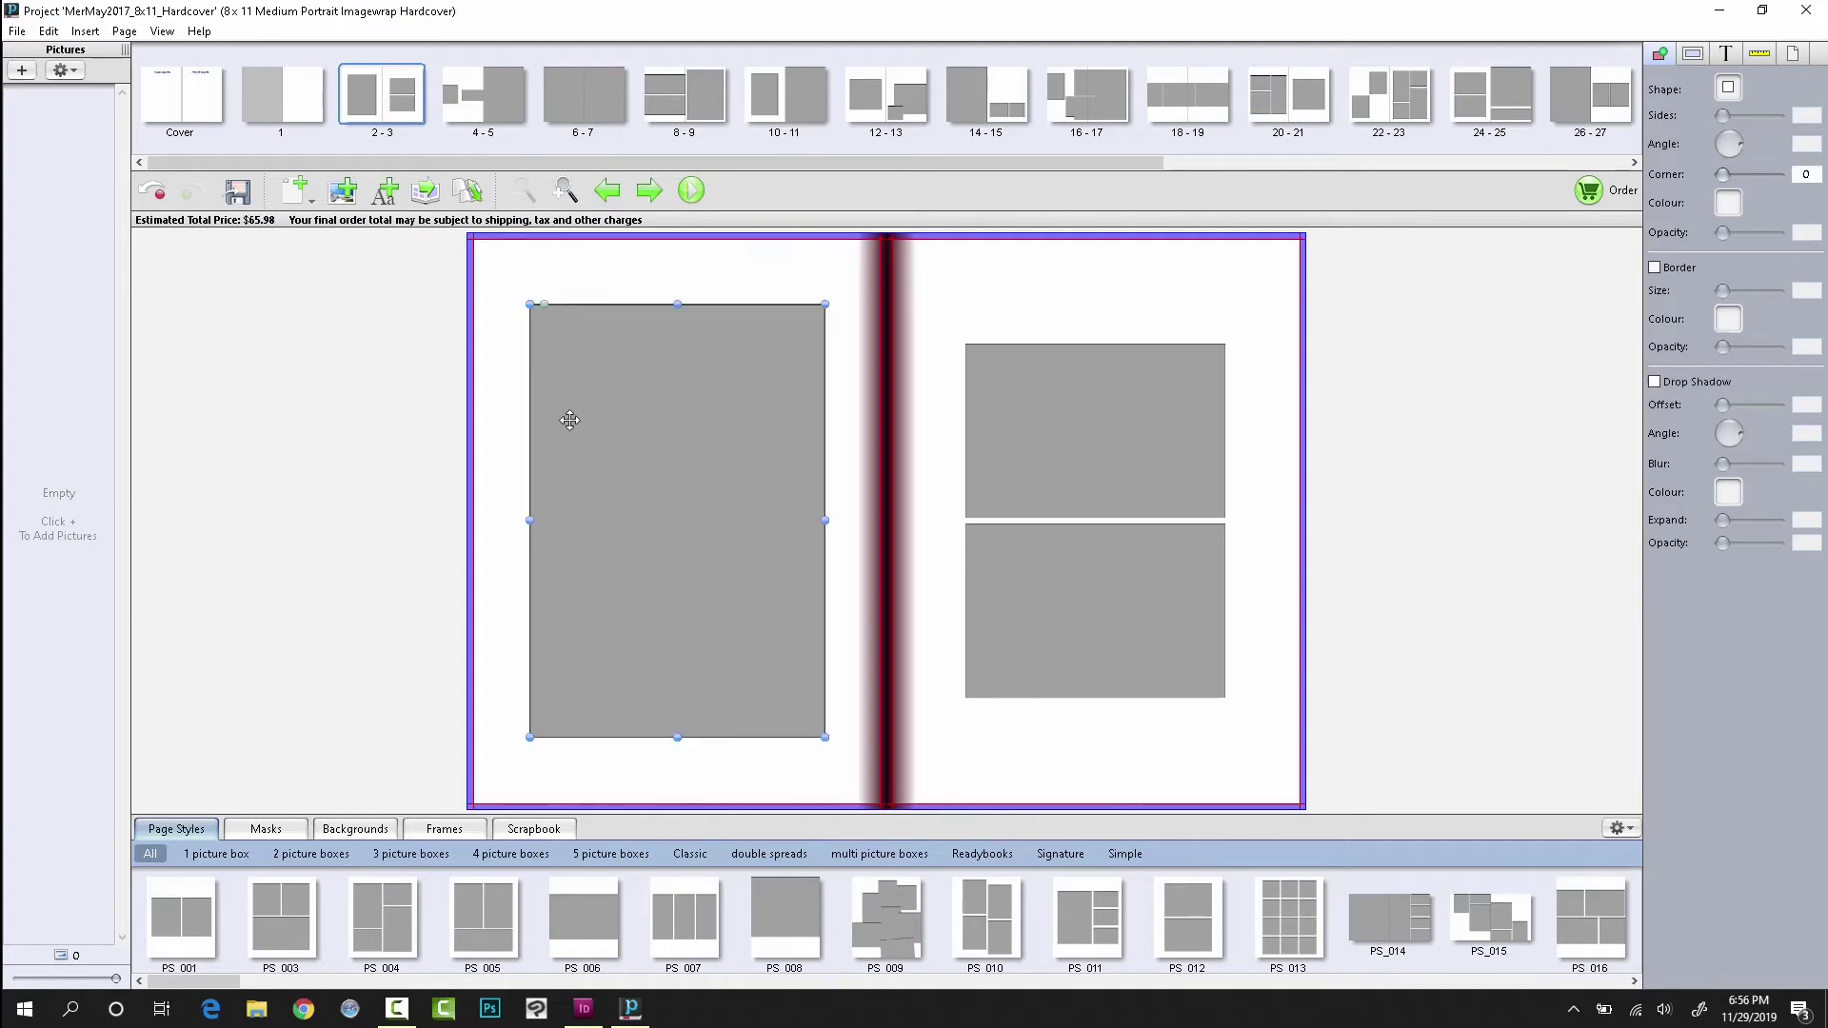
key(Delete)
click(1125, 425)
key(Delete)
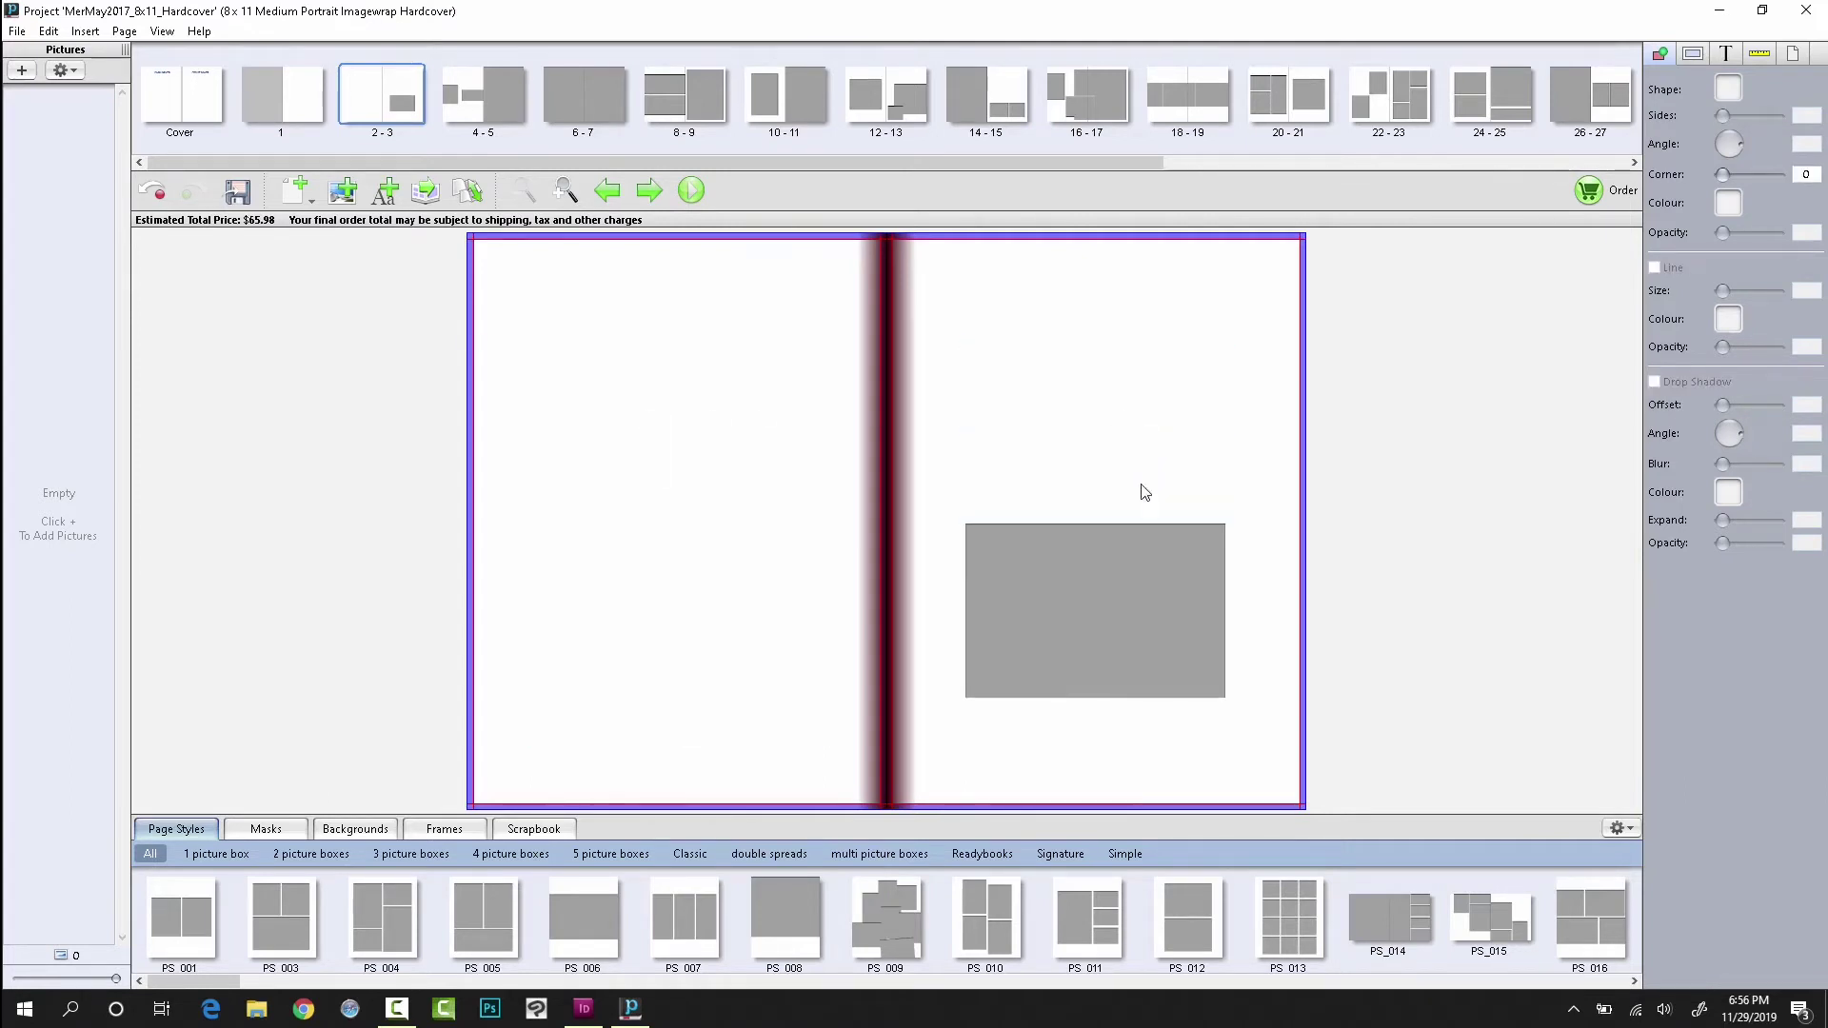
click(1159, 578)
key(Delete)
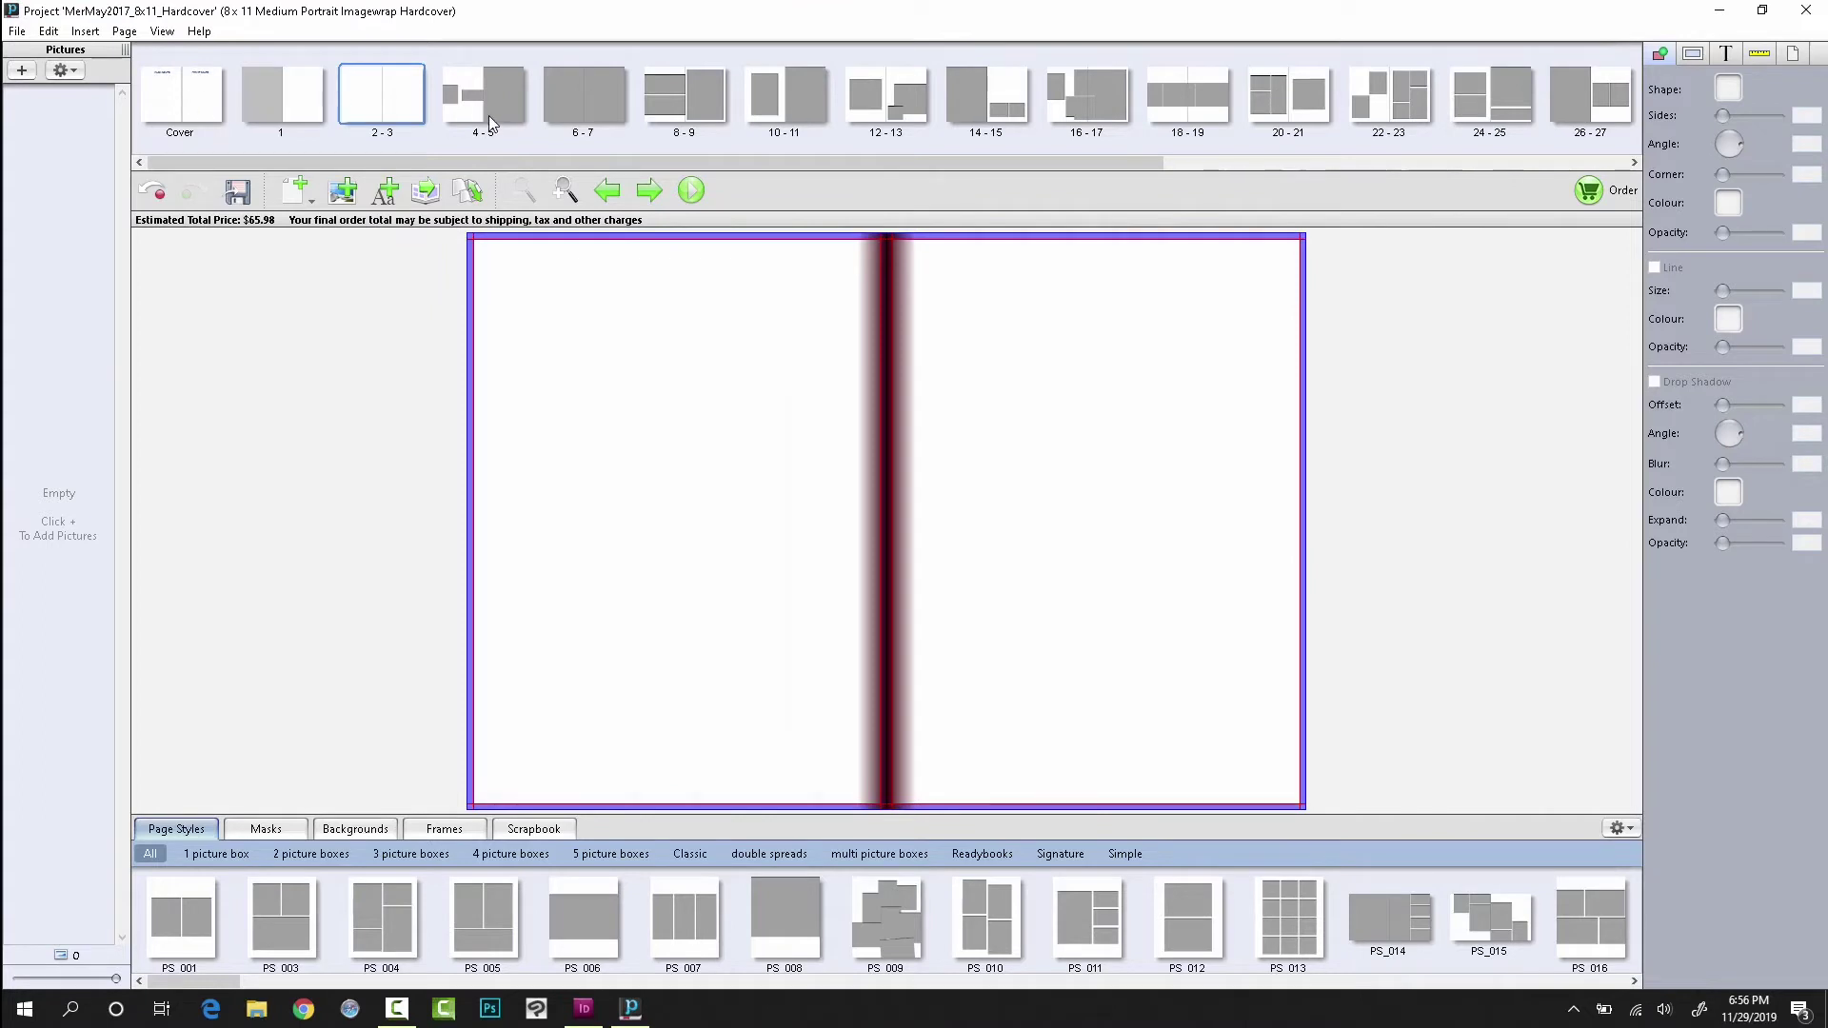
Step: Delete both picture boxes on page 4 and the full-page picture box on page 5
click(488, 121)
click(533, 444)
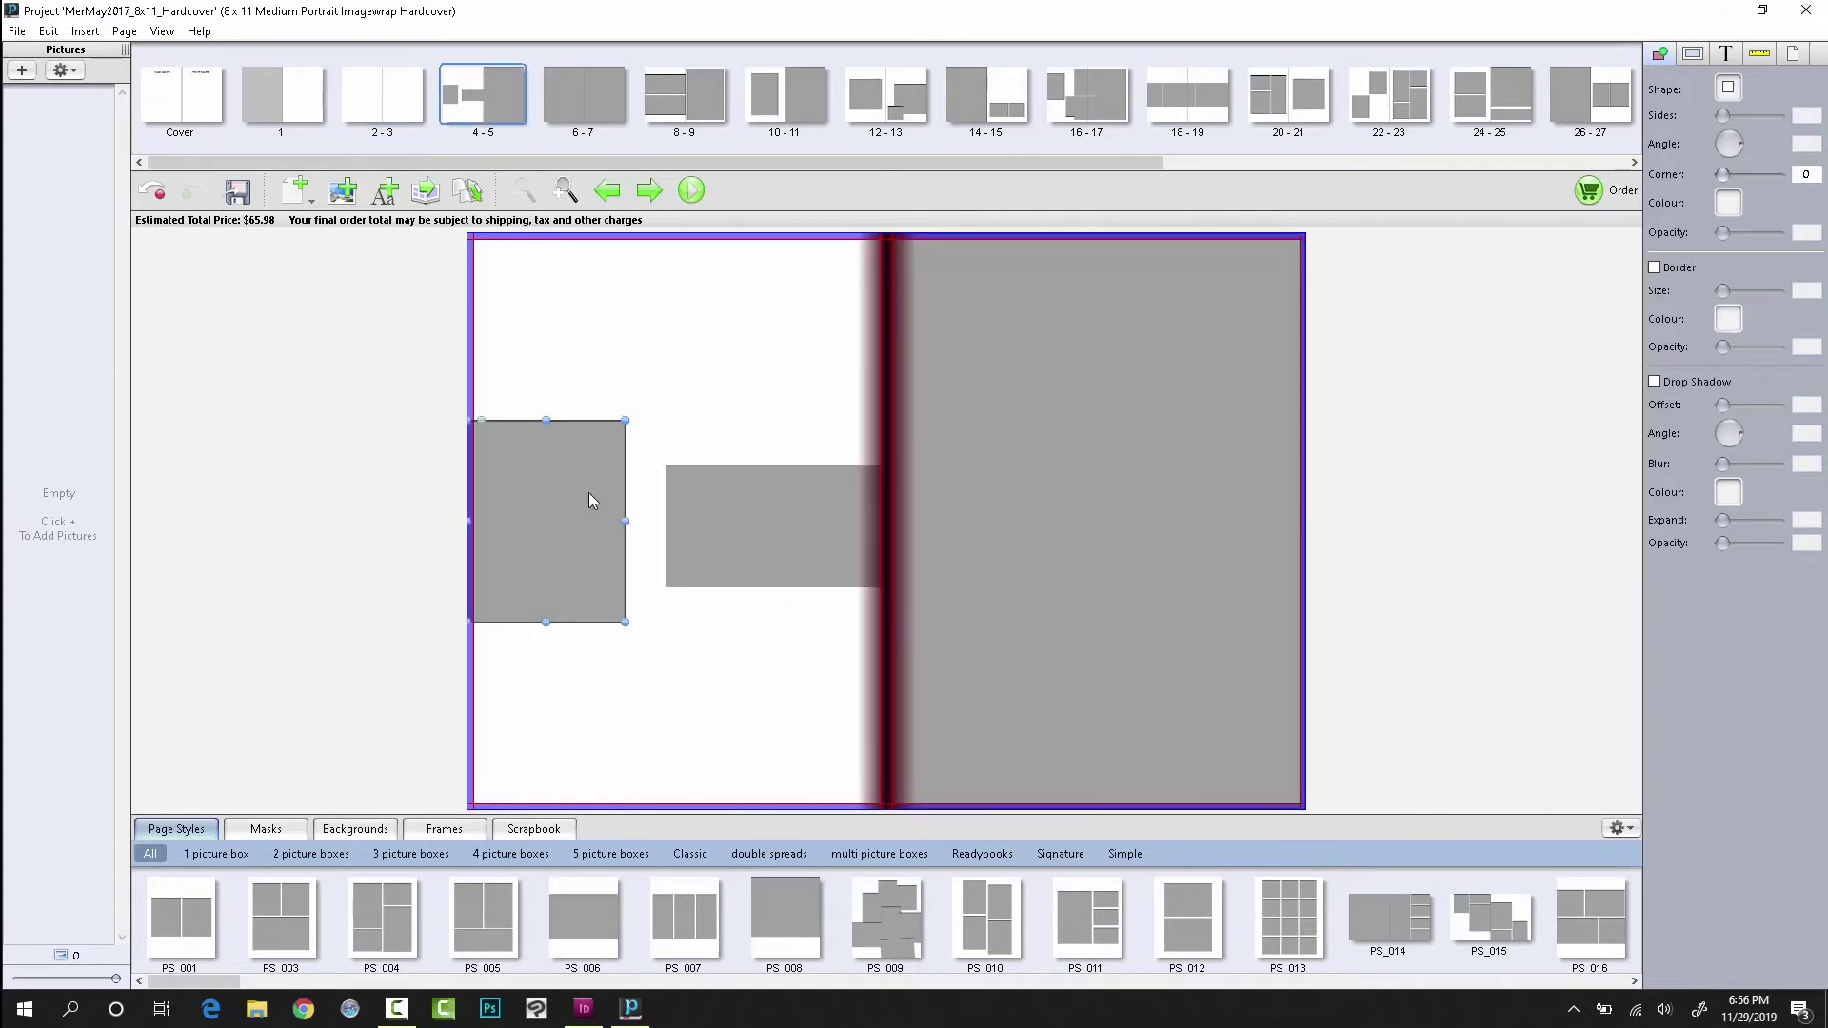
key(Delete)
click(816, 532)
key(Delete)
click(1078, 482)
key(Delete)
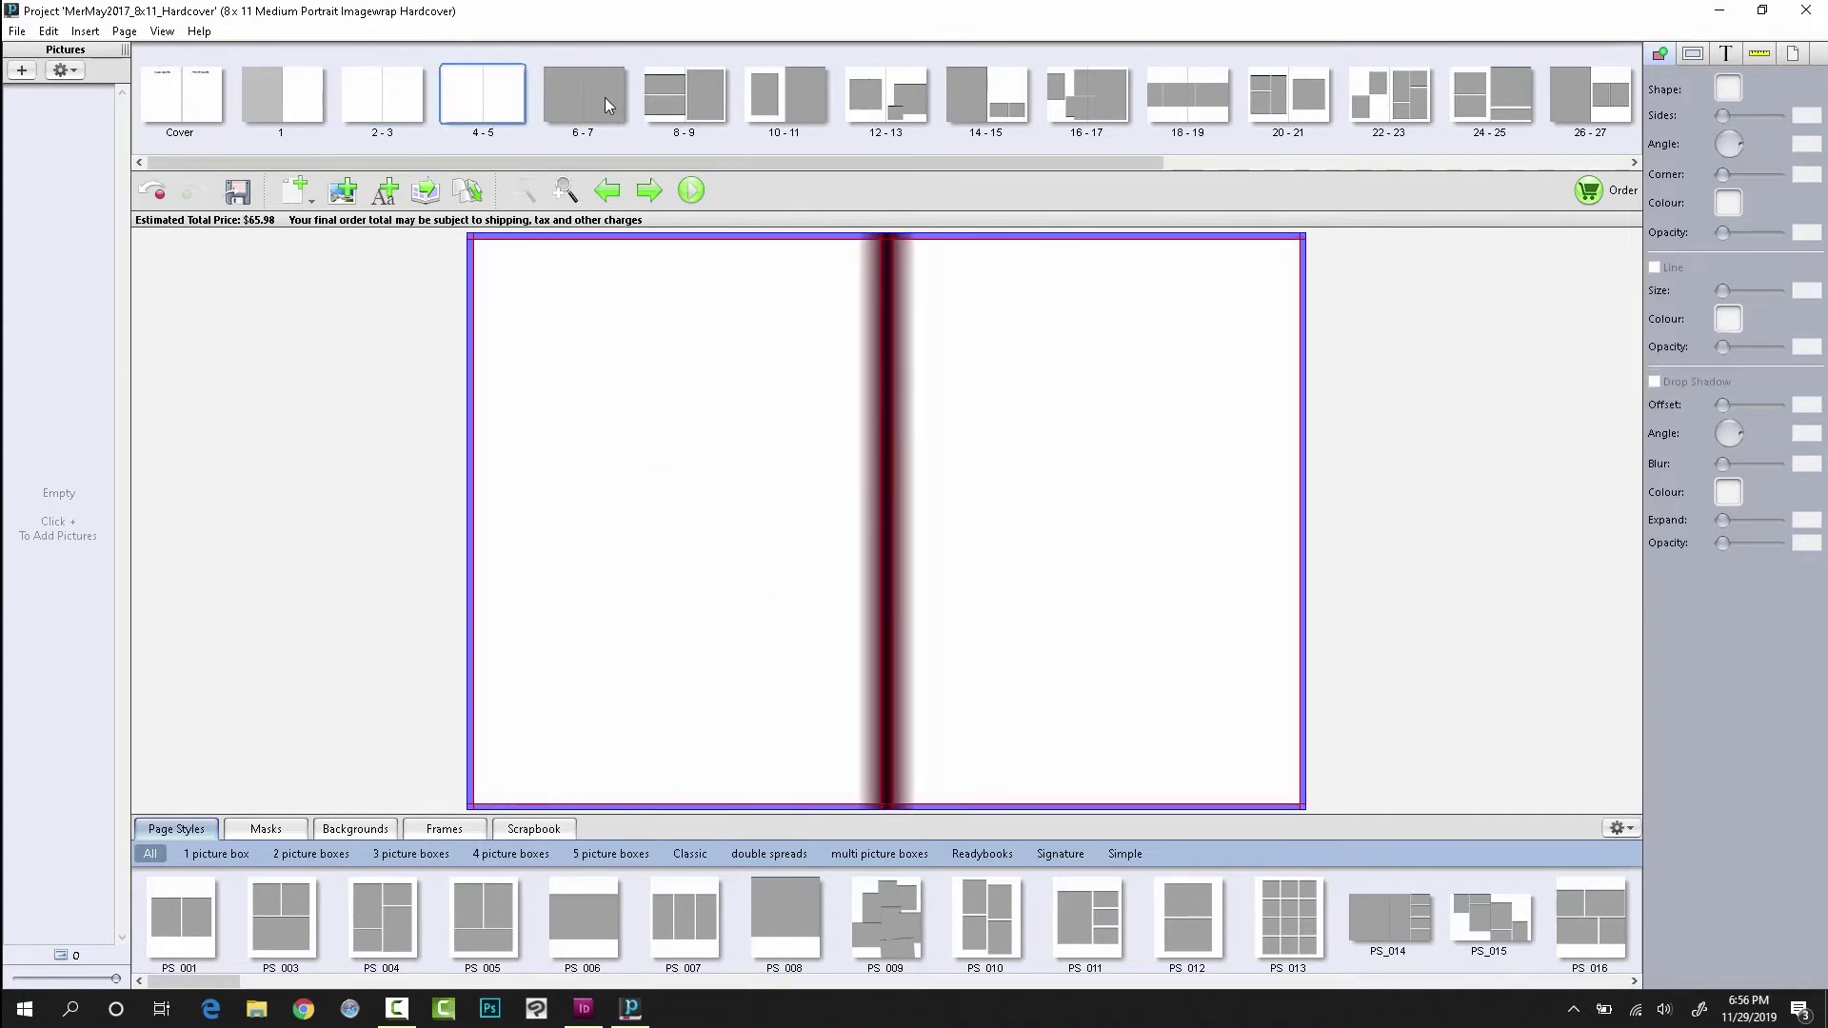
Step: Delete every picture box from the spreads for pages 6 - 7 and 8 - 9
click(604, 97)
key(Delete)
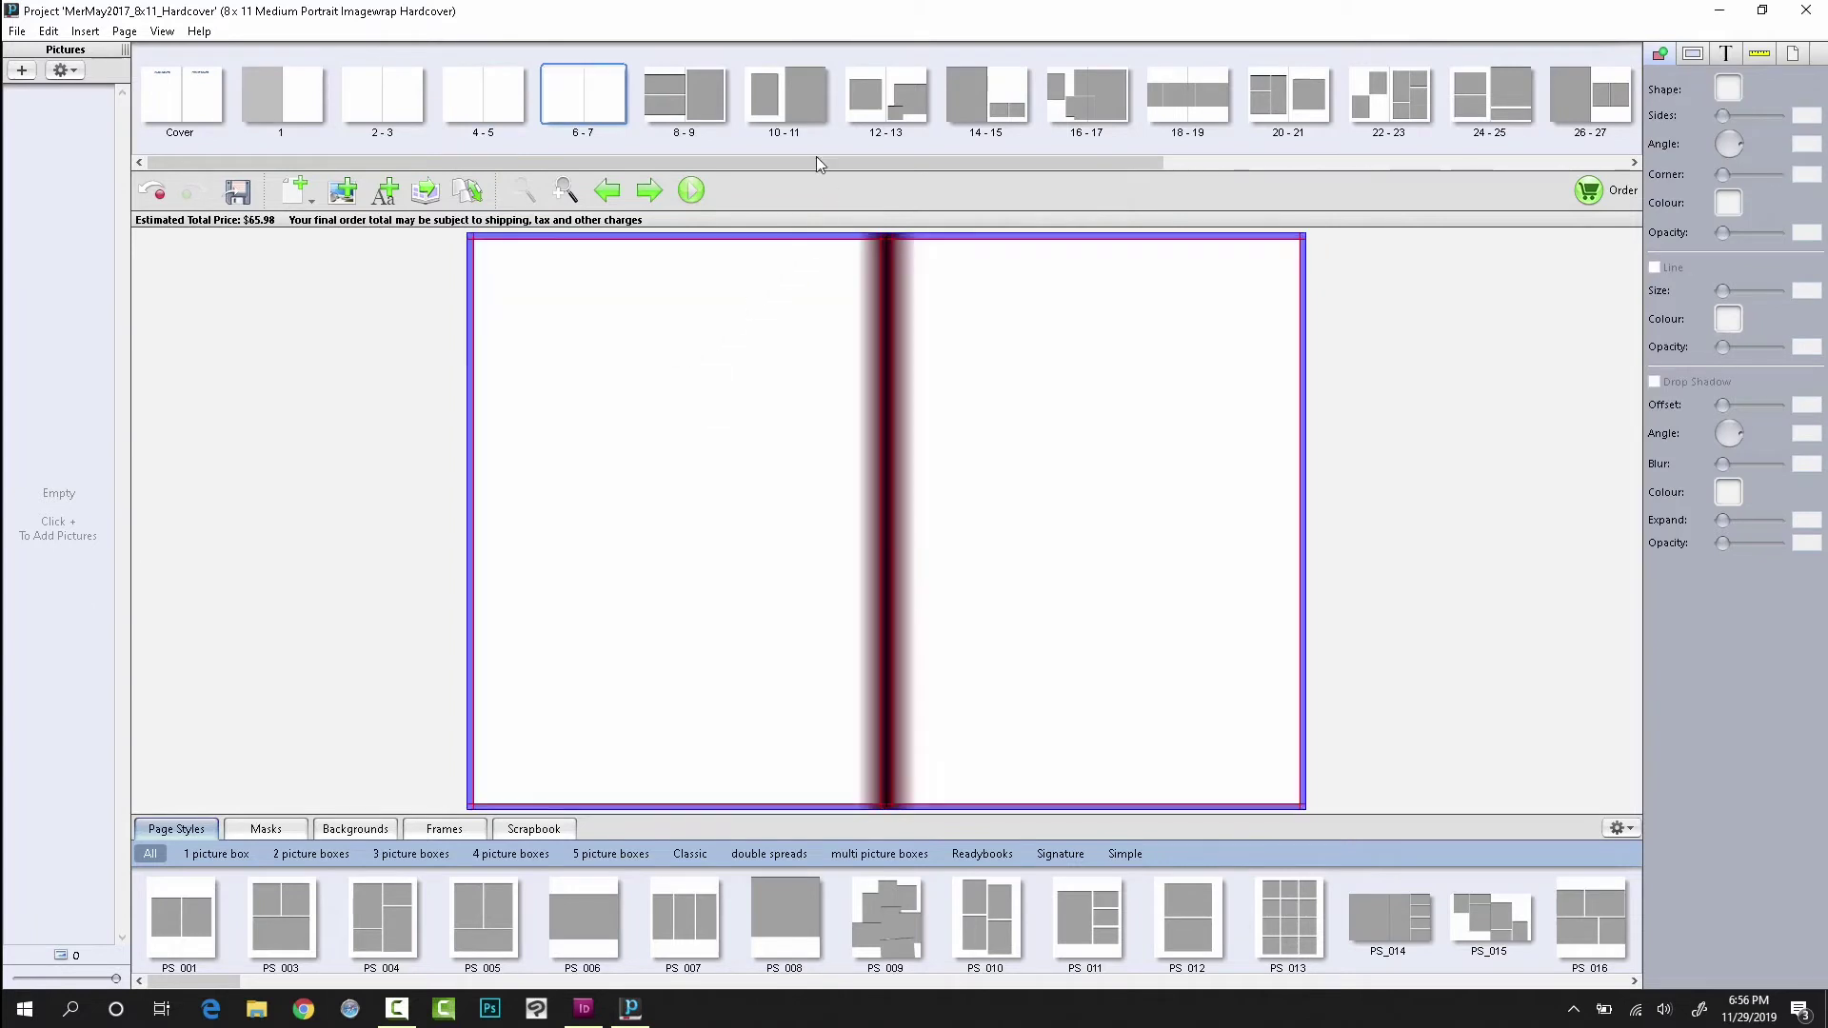
click(682, 99)
key(Delete)
click(756, 559)
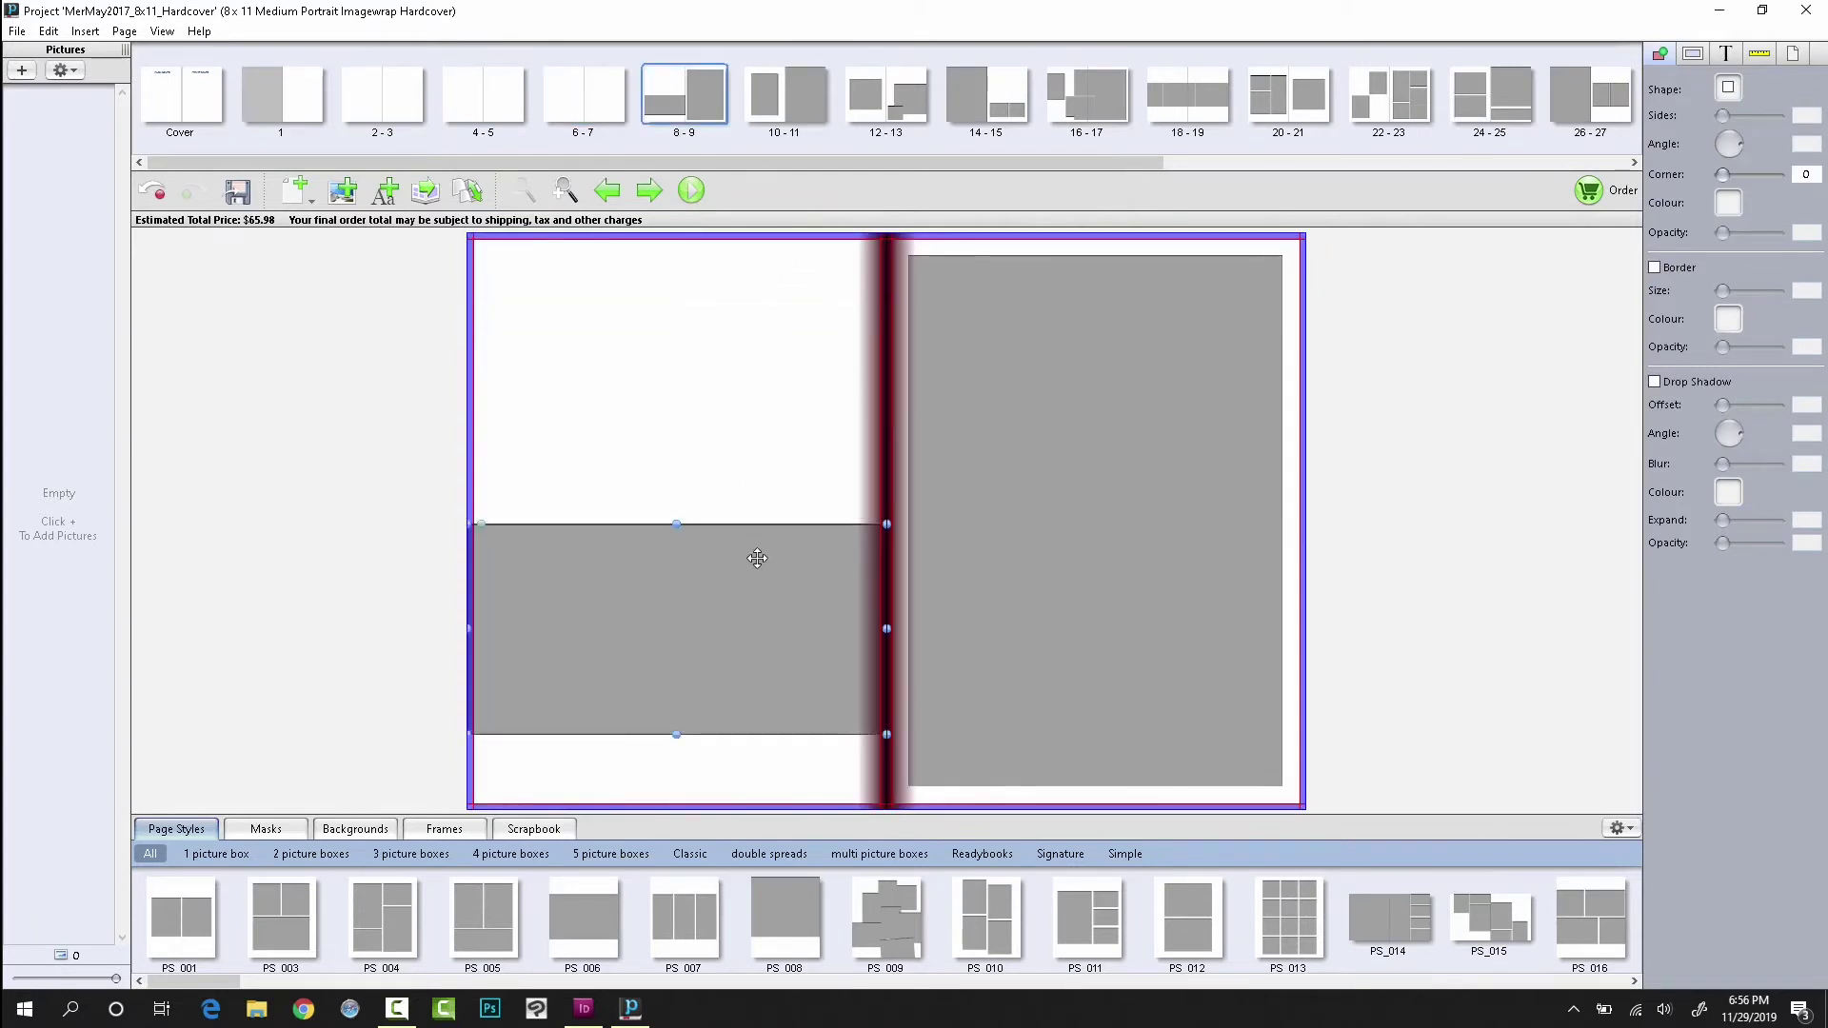
key(Delete)
click(1020, 445)
key(Delete)
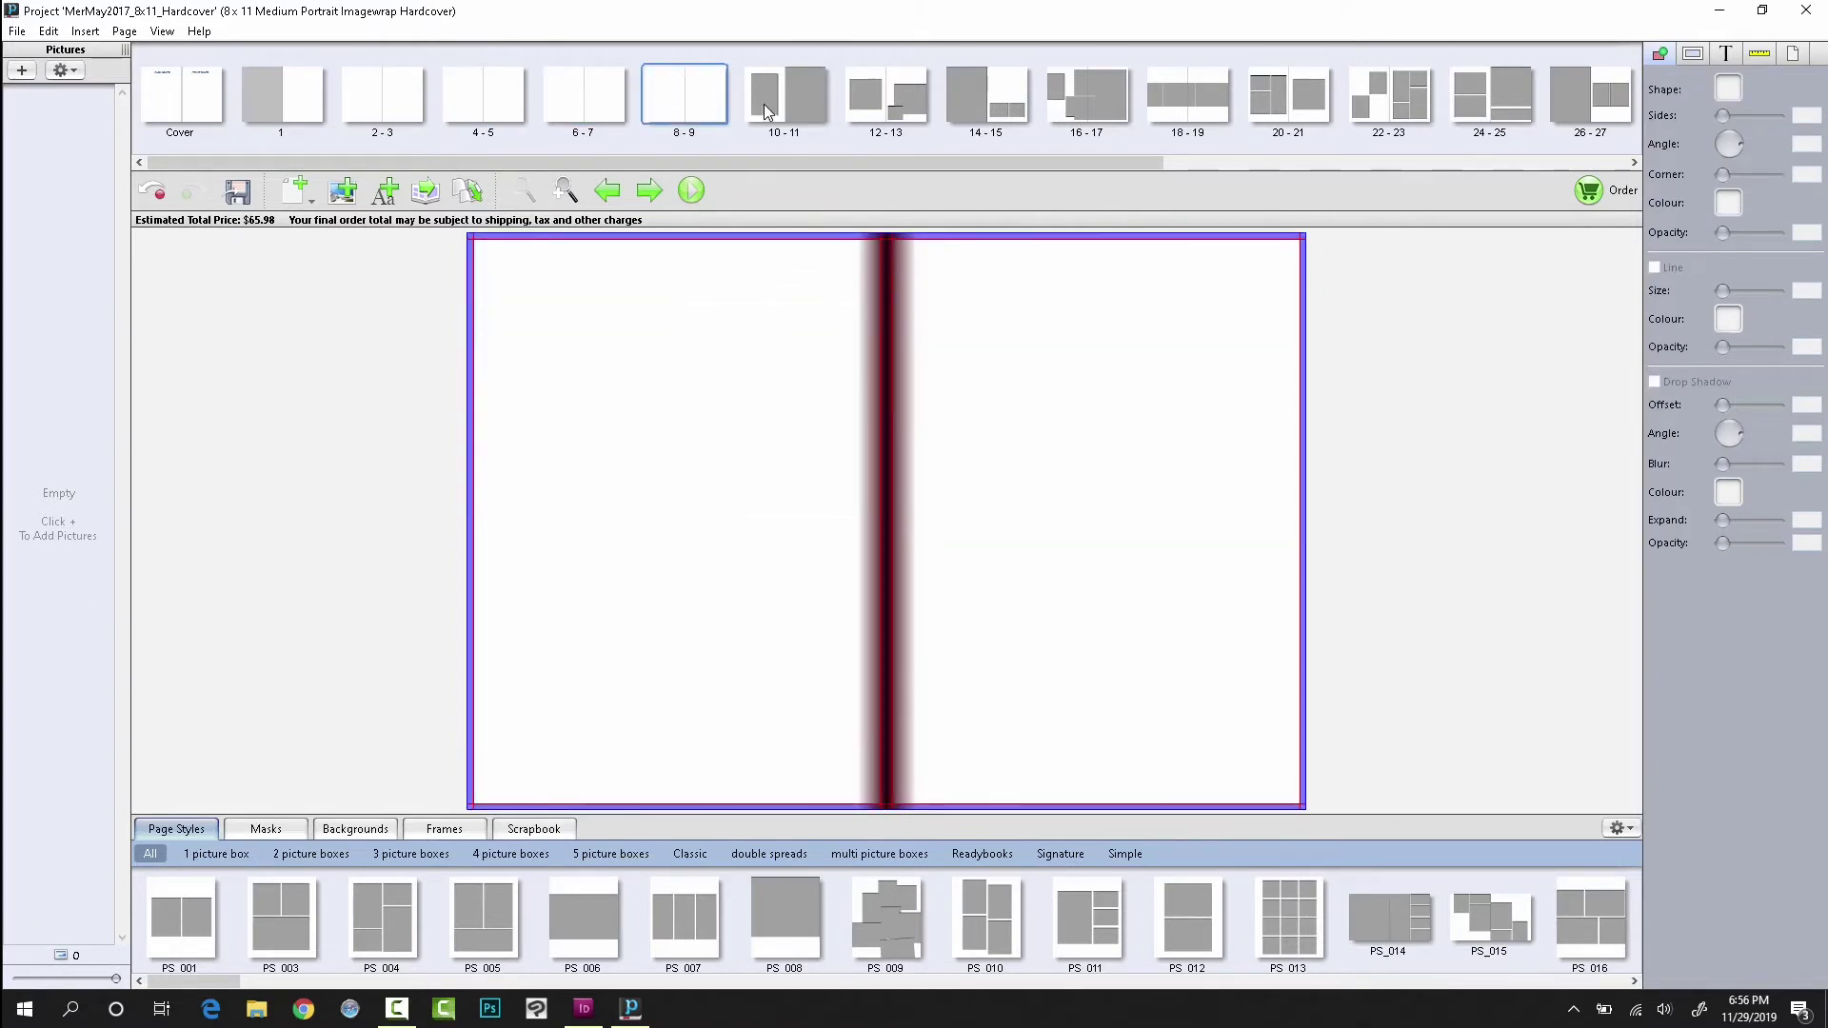
Step: Delete the picture box on page 10 and the full-page picture box on page 11
click(780, 88)
click(755, 392)
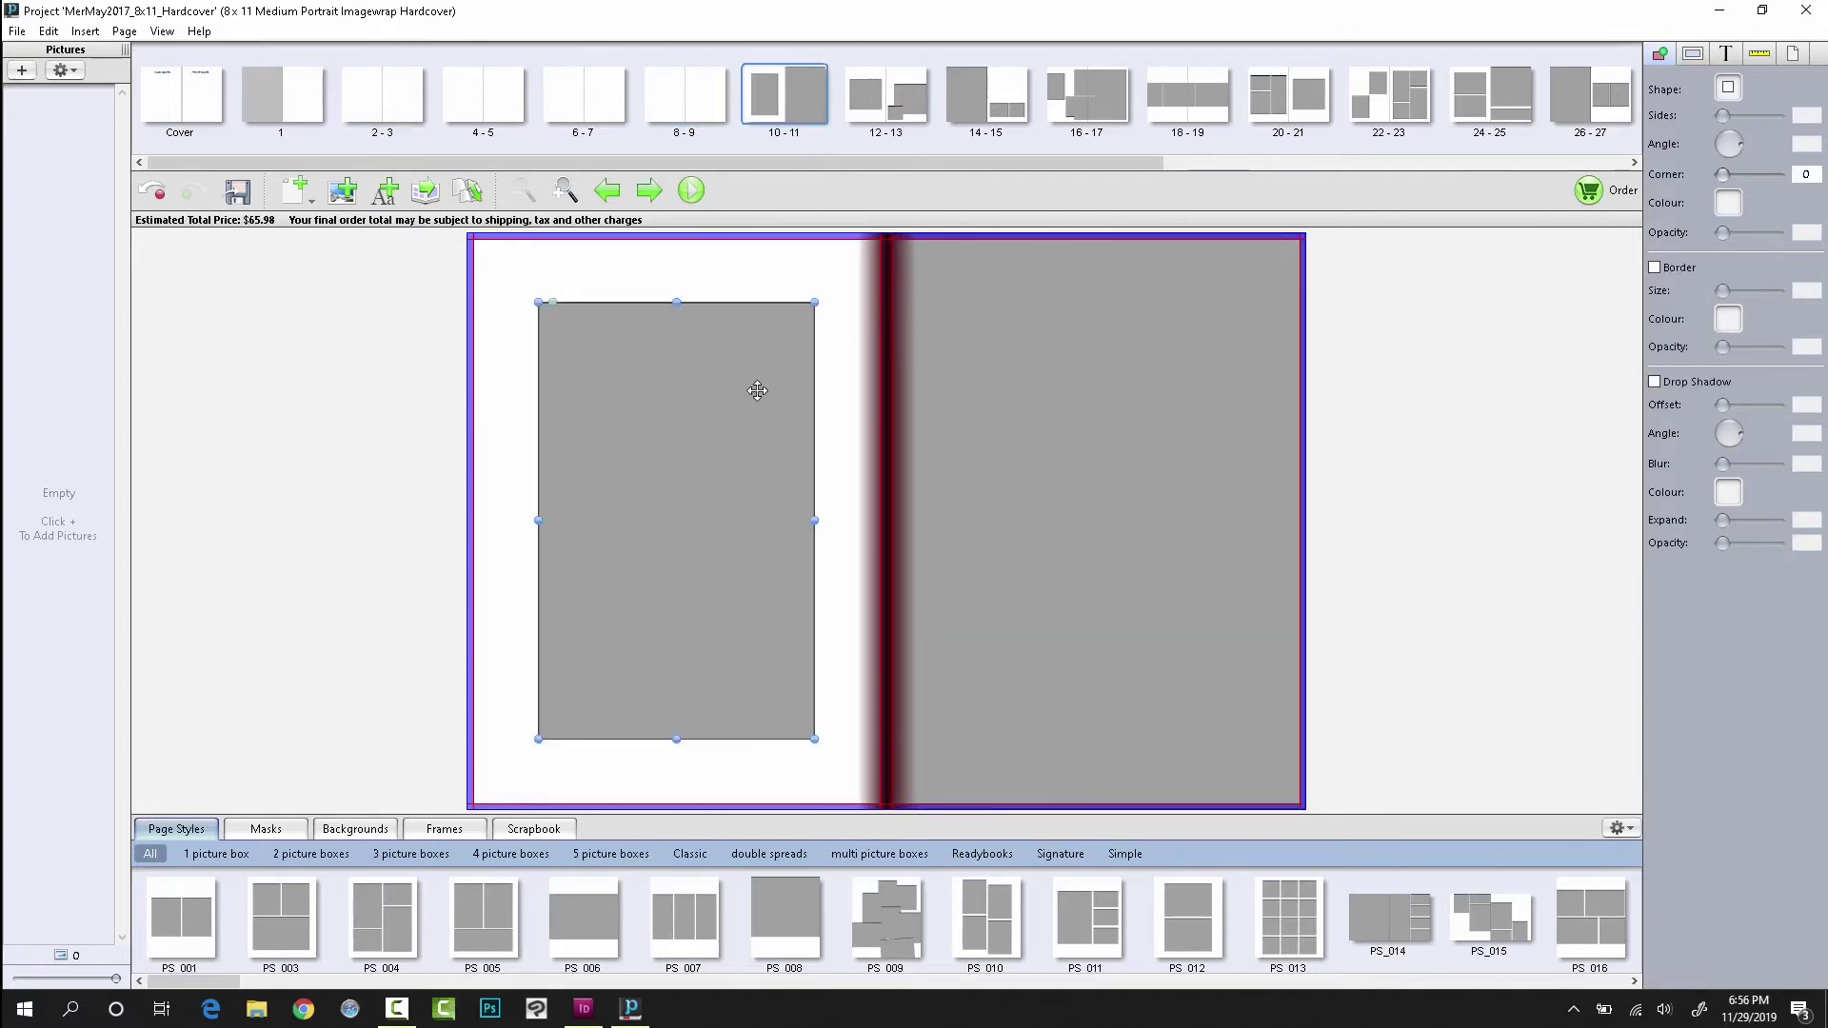
key(Delete)
click(1013, 408)
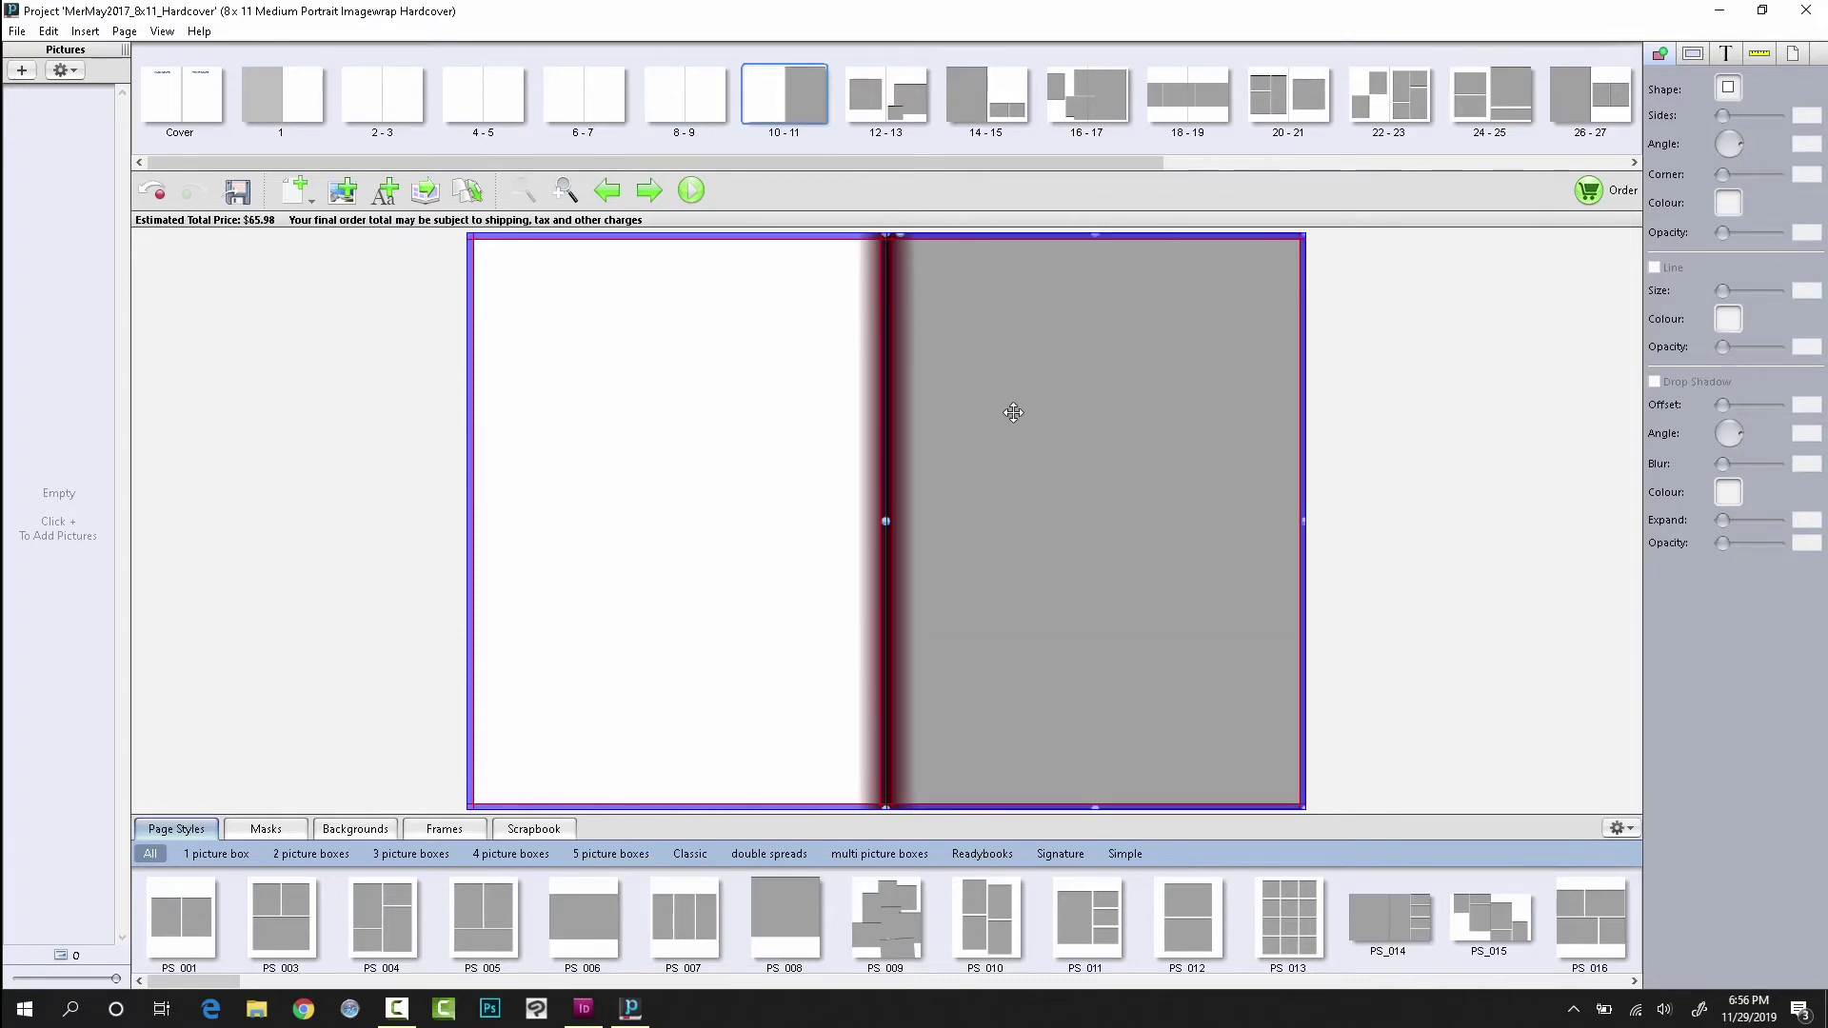
key(Delete)
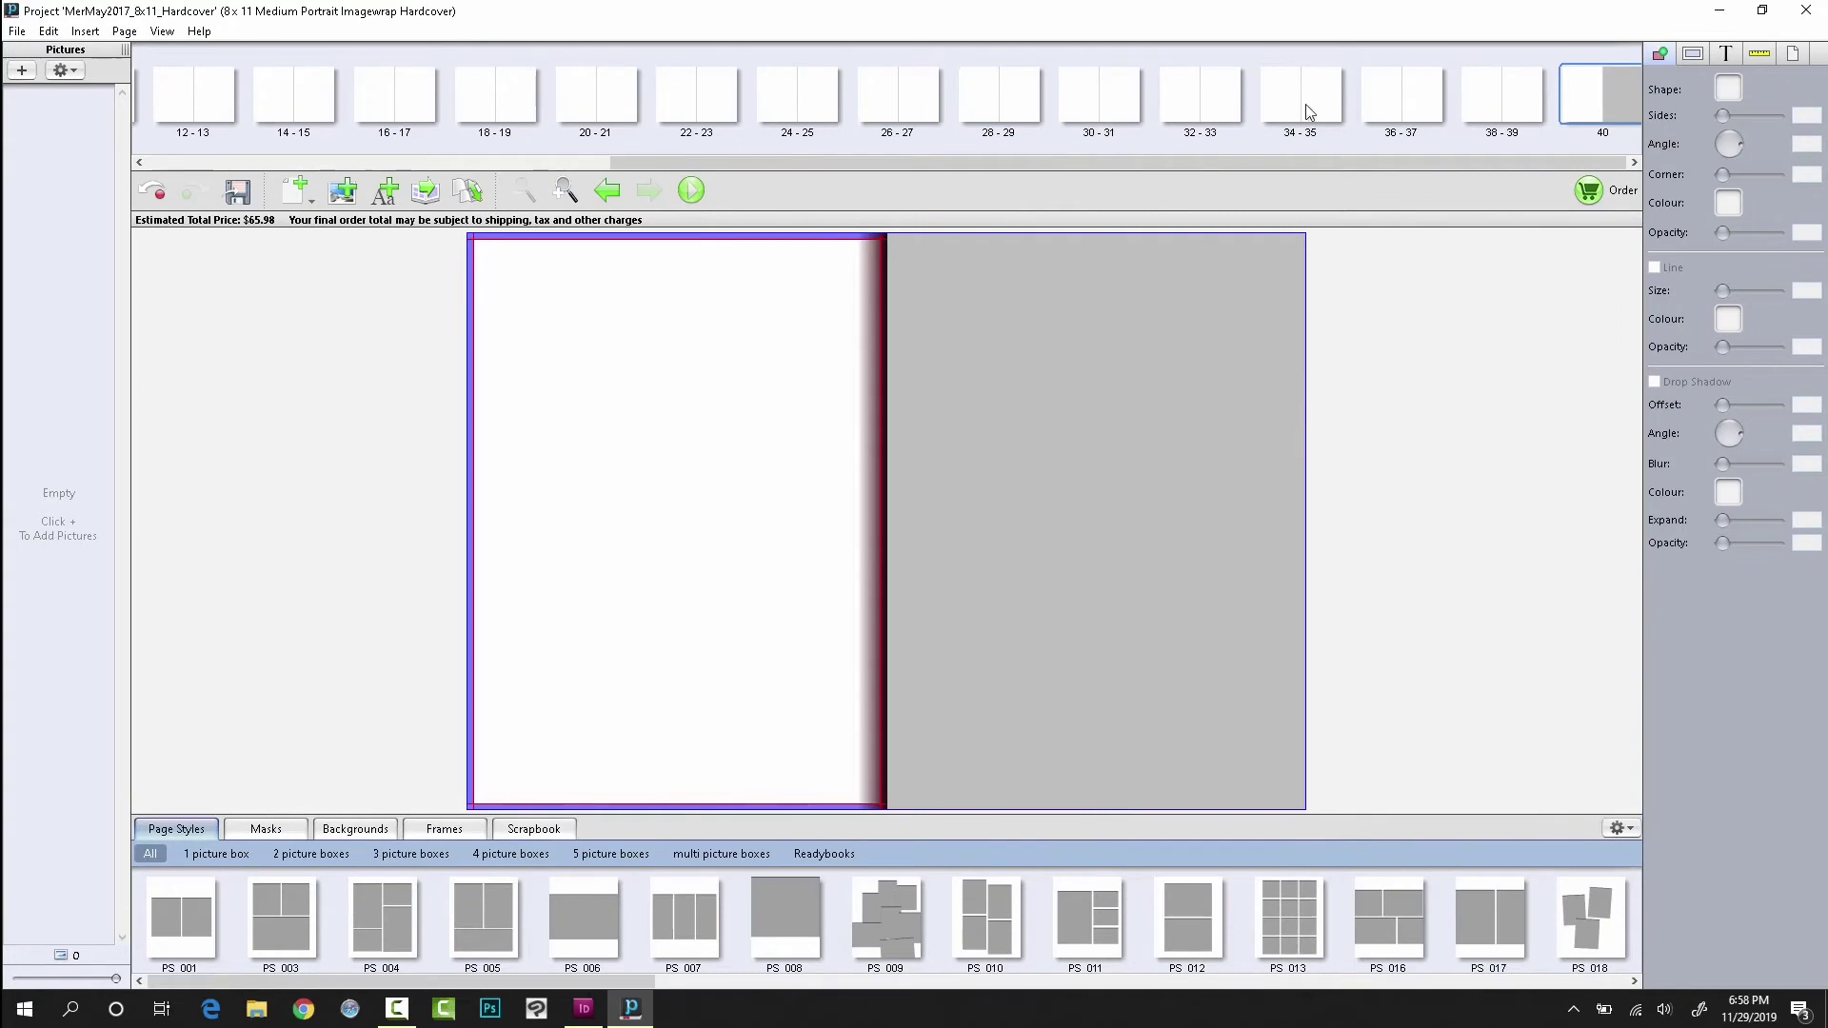
drag(733, 160, 226, 181)
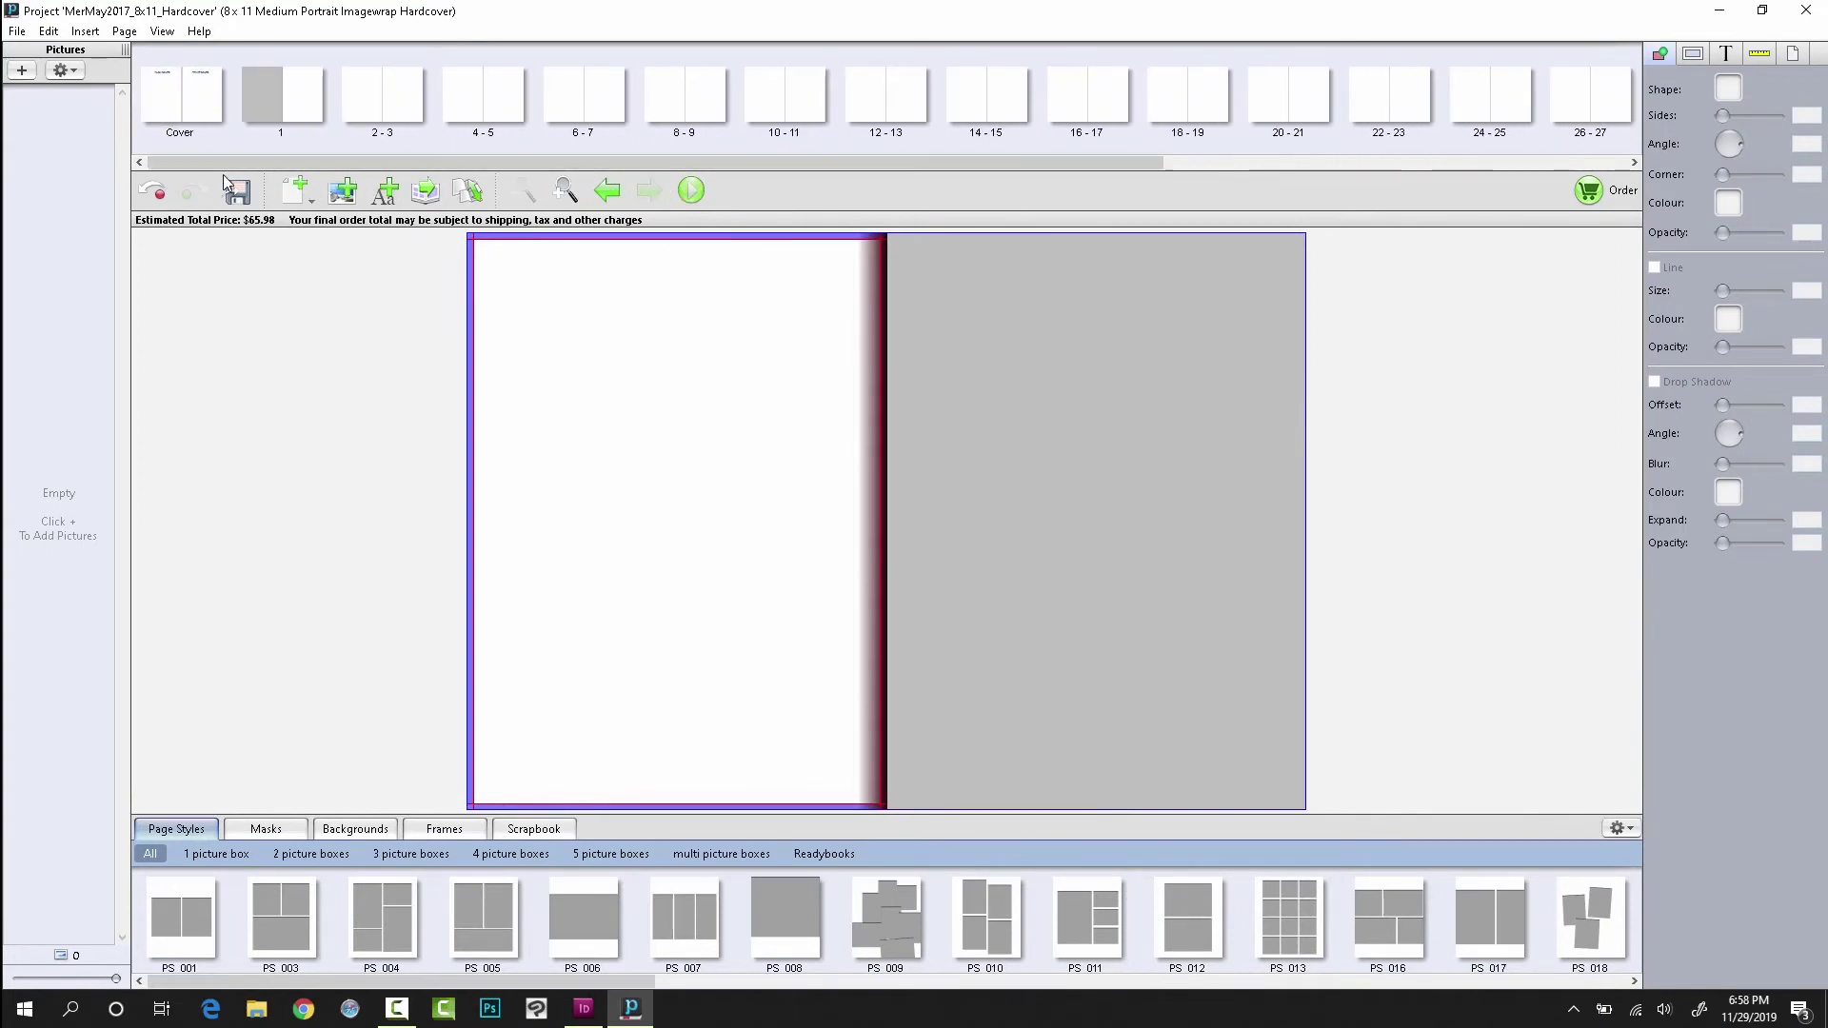
Step: Start adding individual picture files from the computer and browse through Documents, MerMay2017 and MerMay2017_PrintBook to the MerMay2017_8x11_Photobook_Image-Ready folder
click(17, 74)
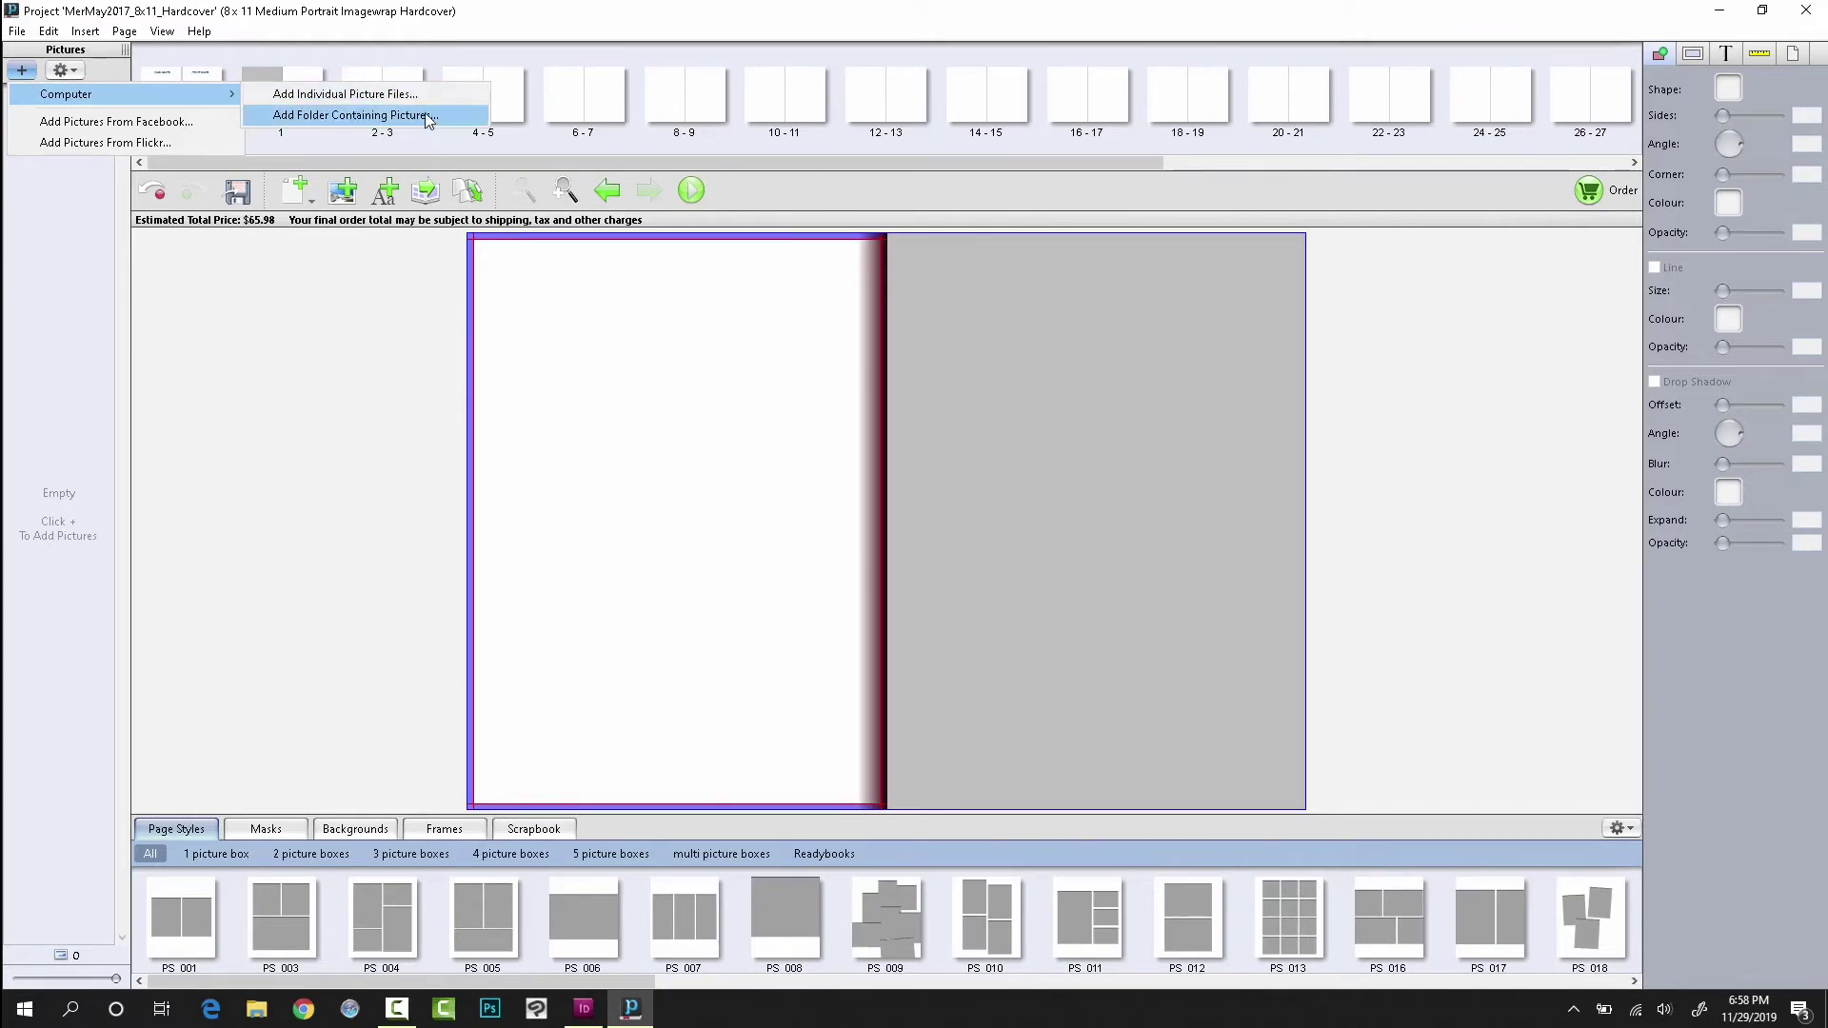
click(381, 94)
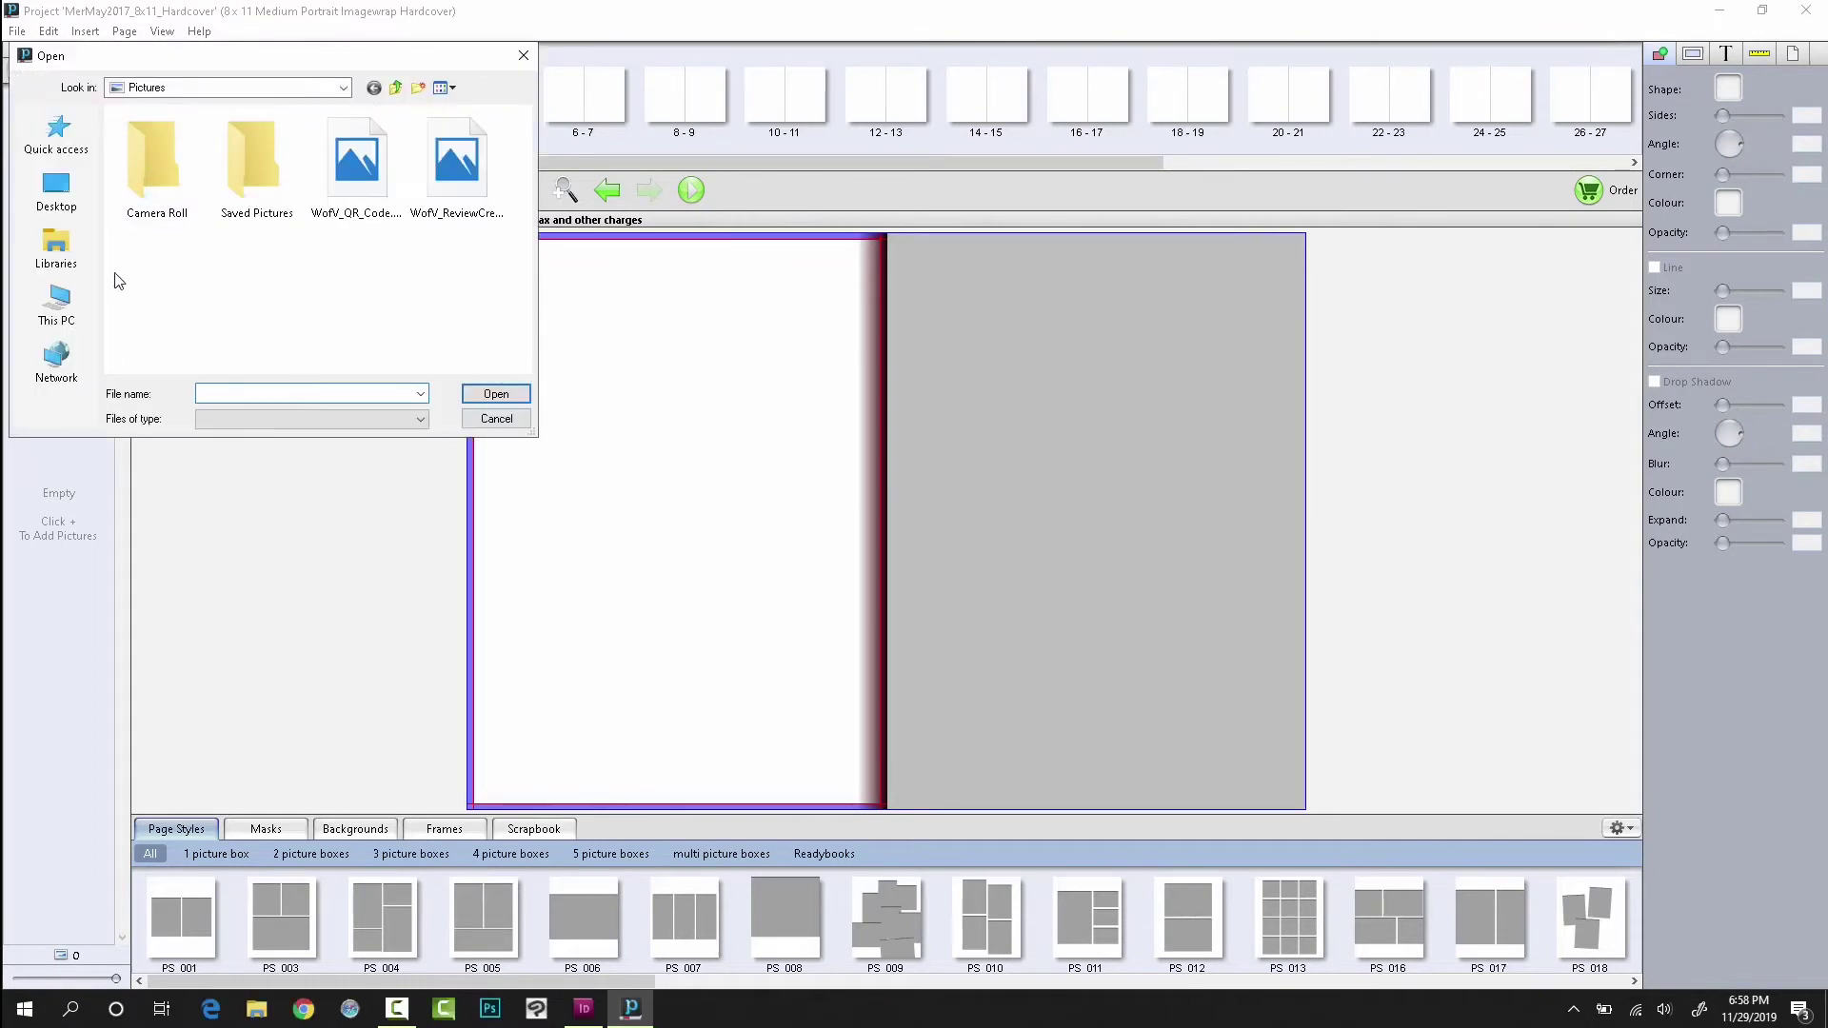
click(76, 307)
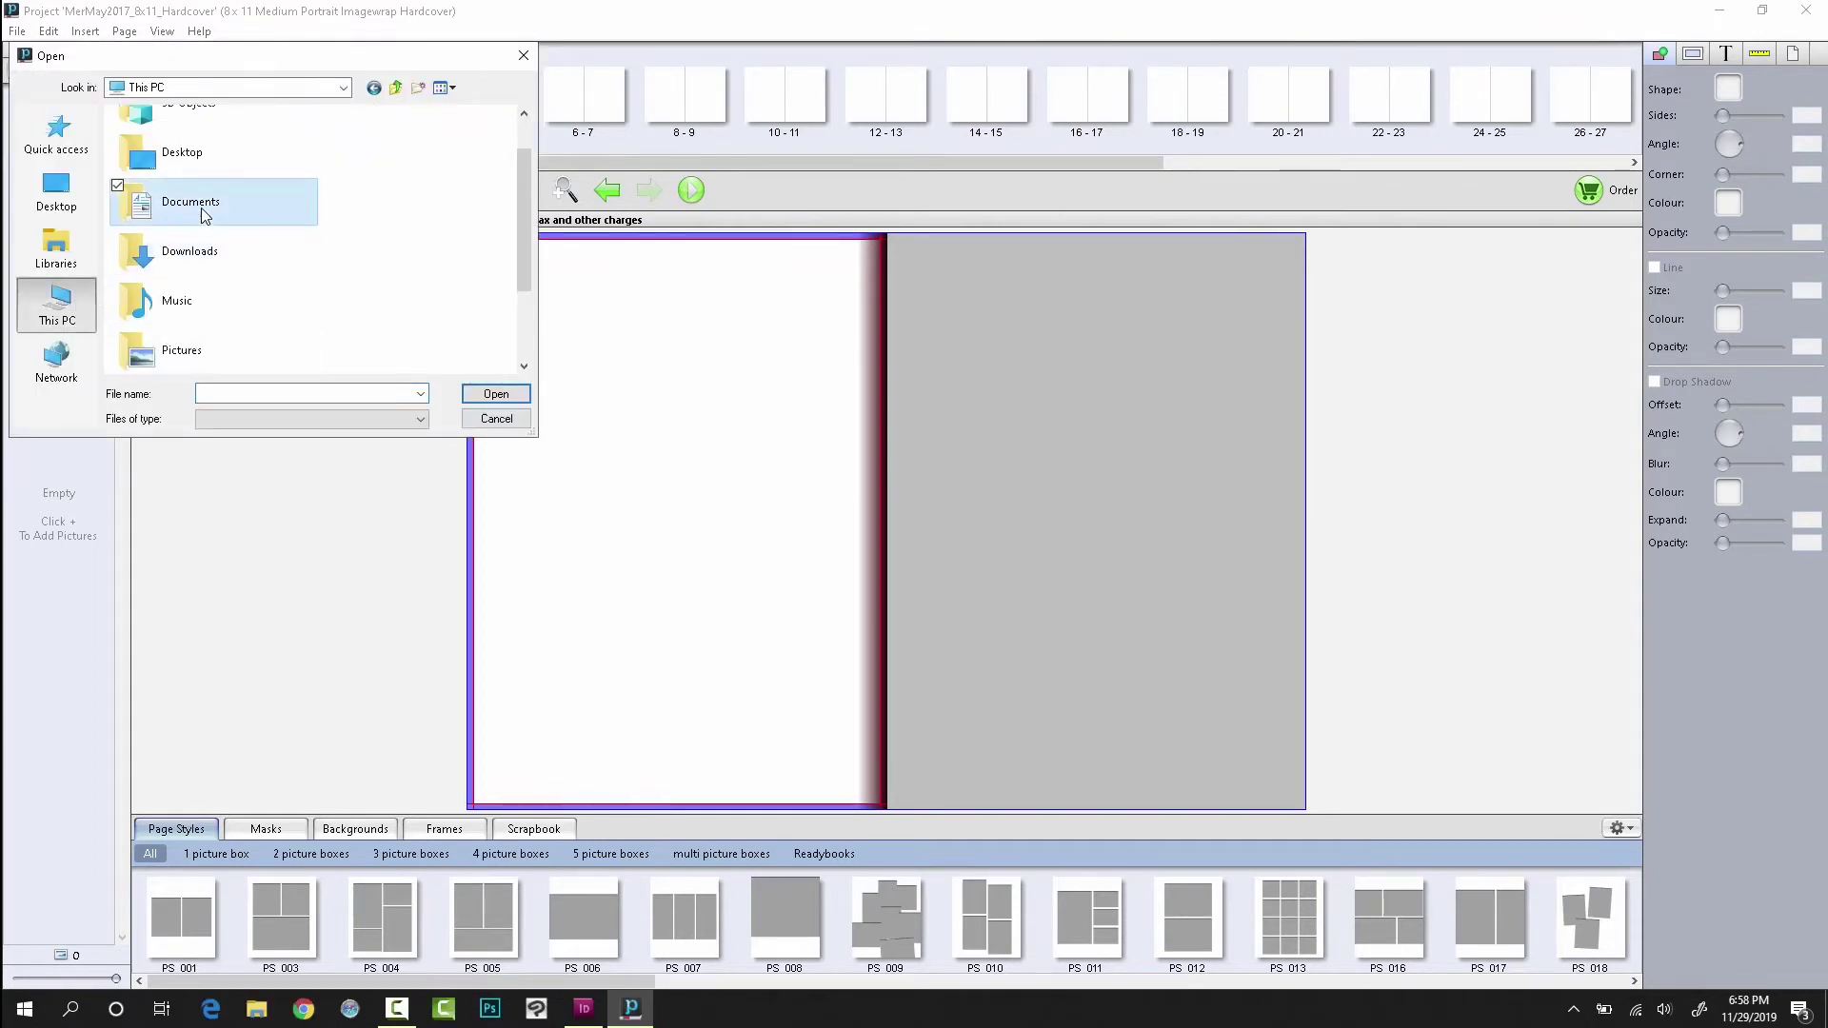
double_click(191, 202)
scroll(285, 215, down, 3)
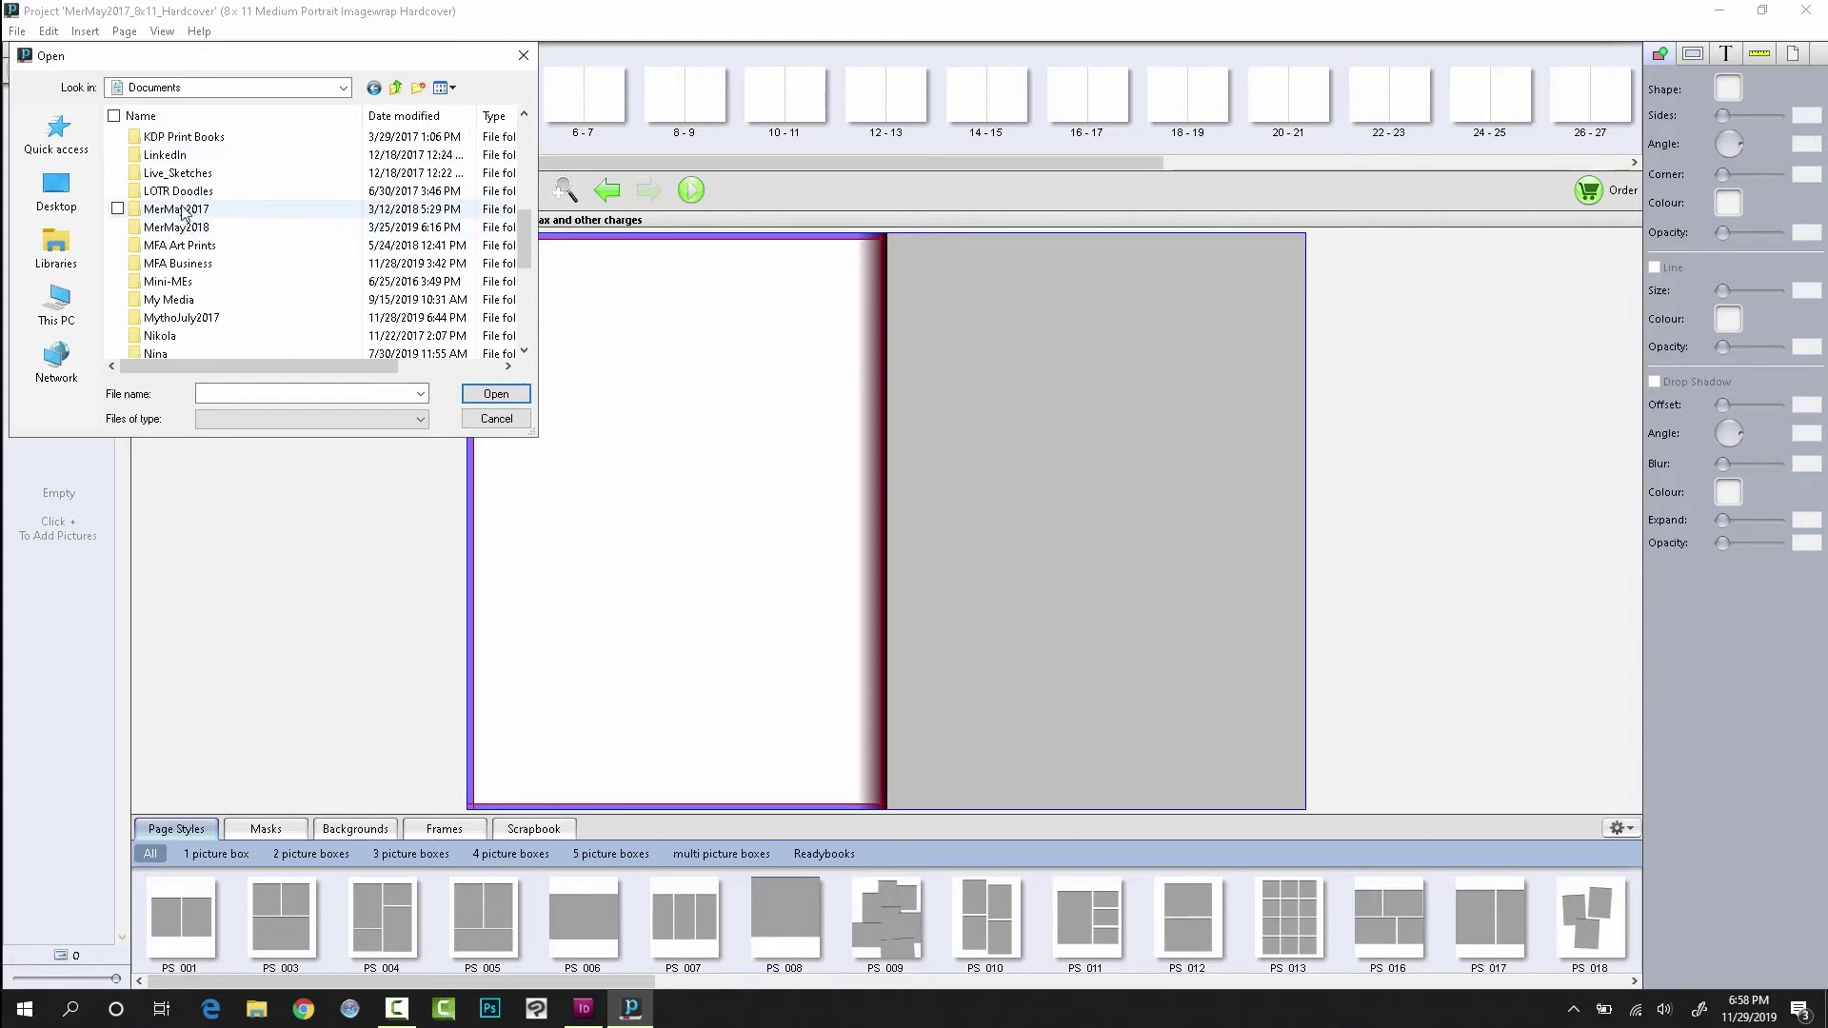
double_click(181, 210)
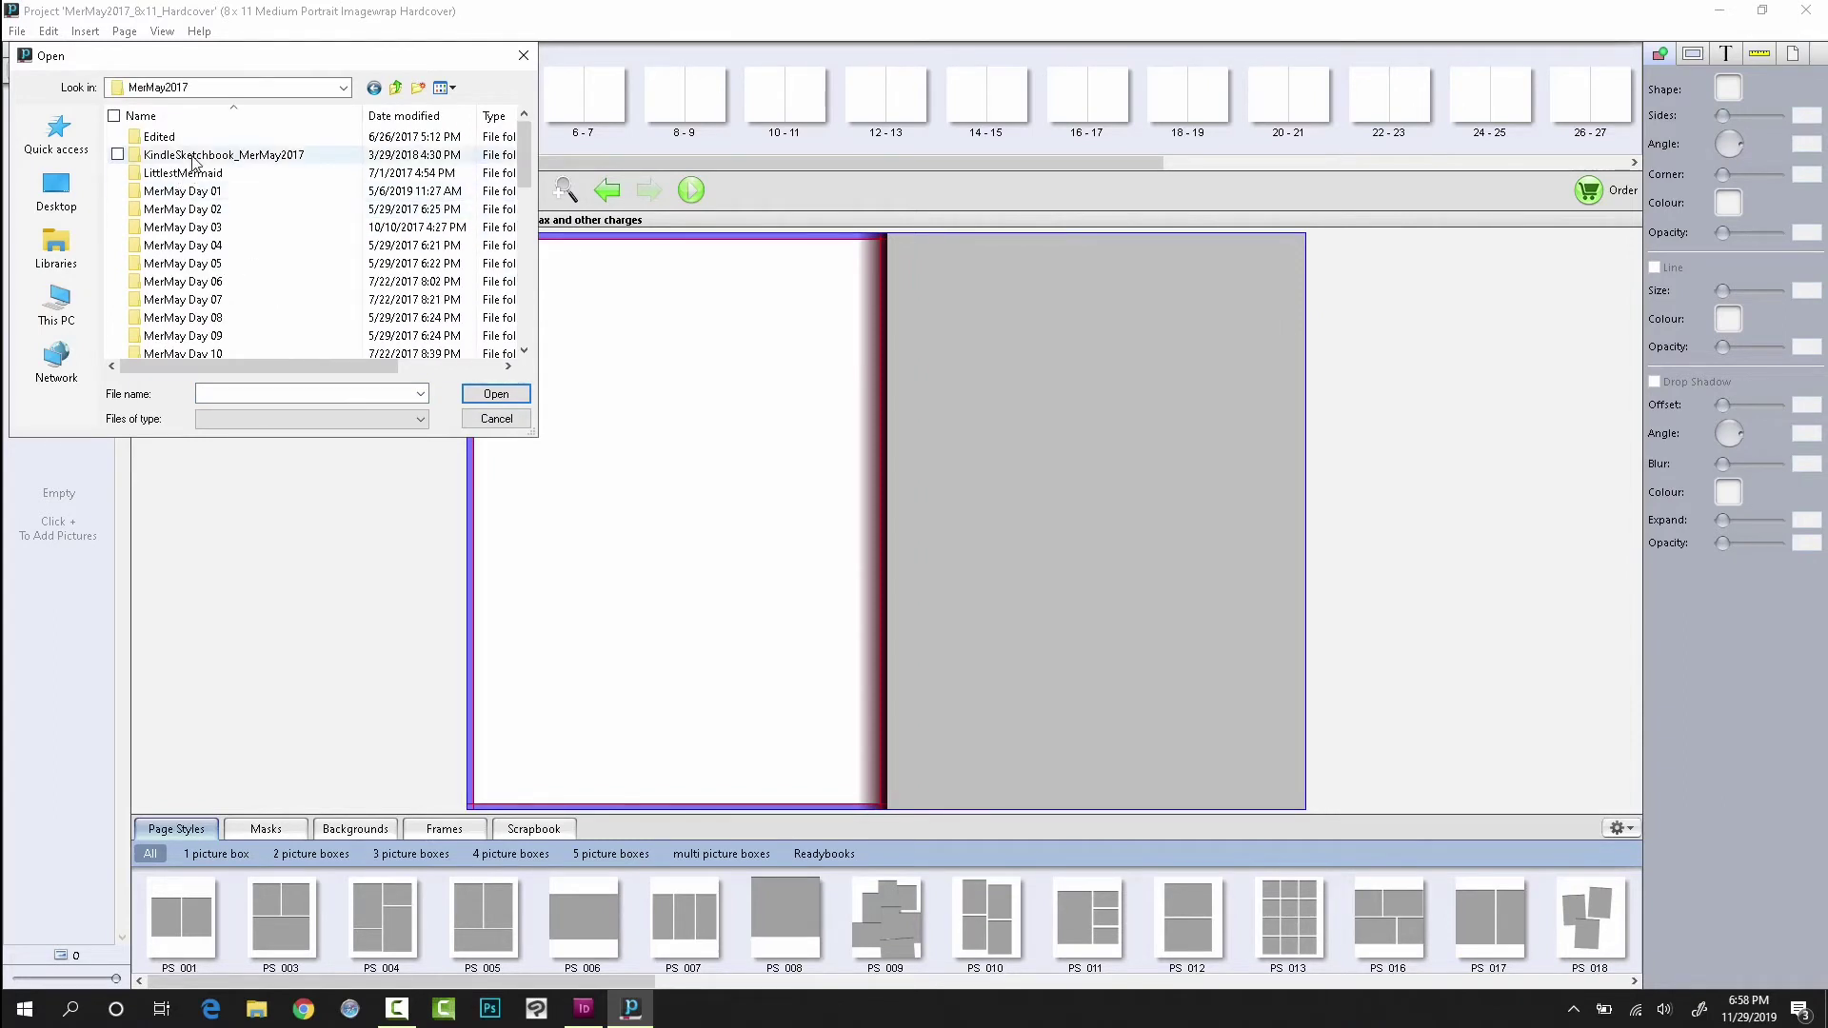
scroll(190, 200, down, 2)
scroll(194, 197, down, 8)
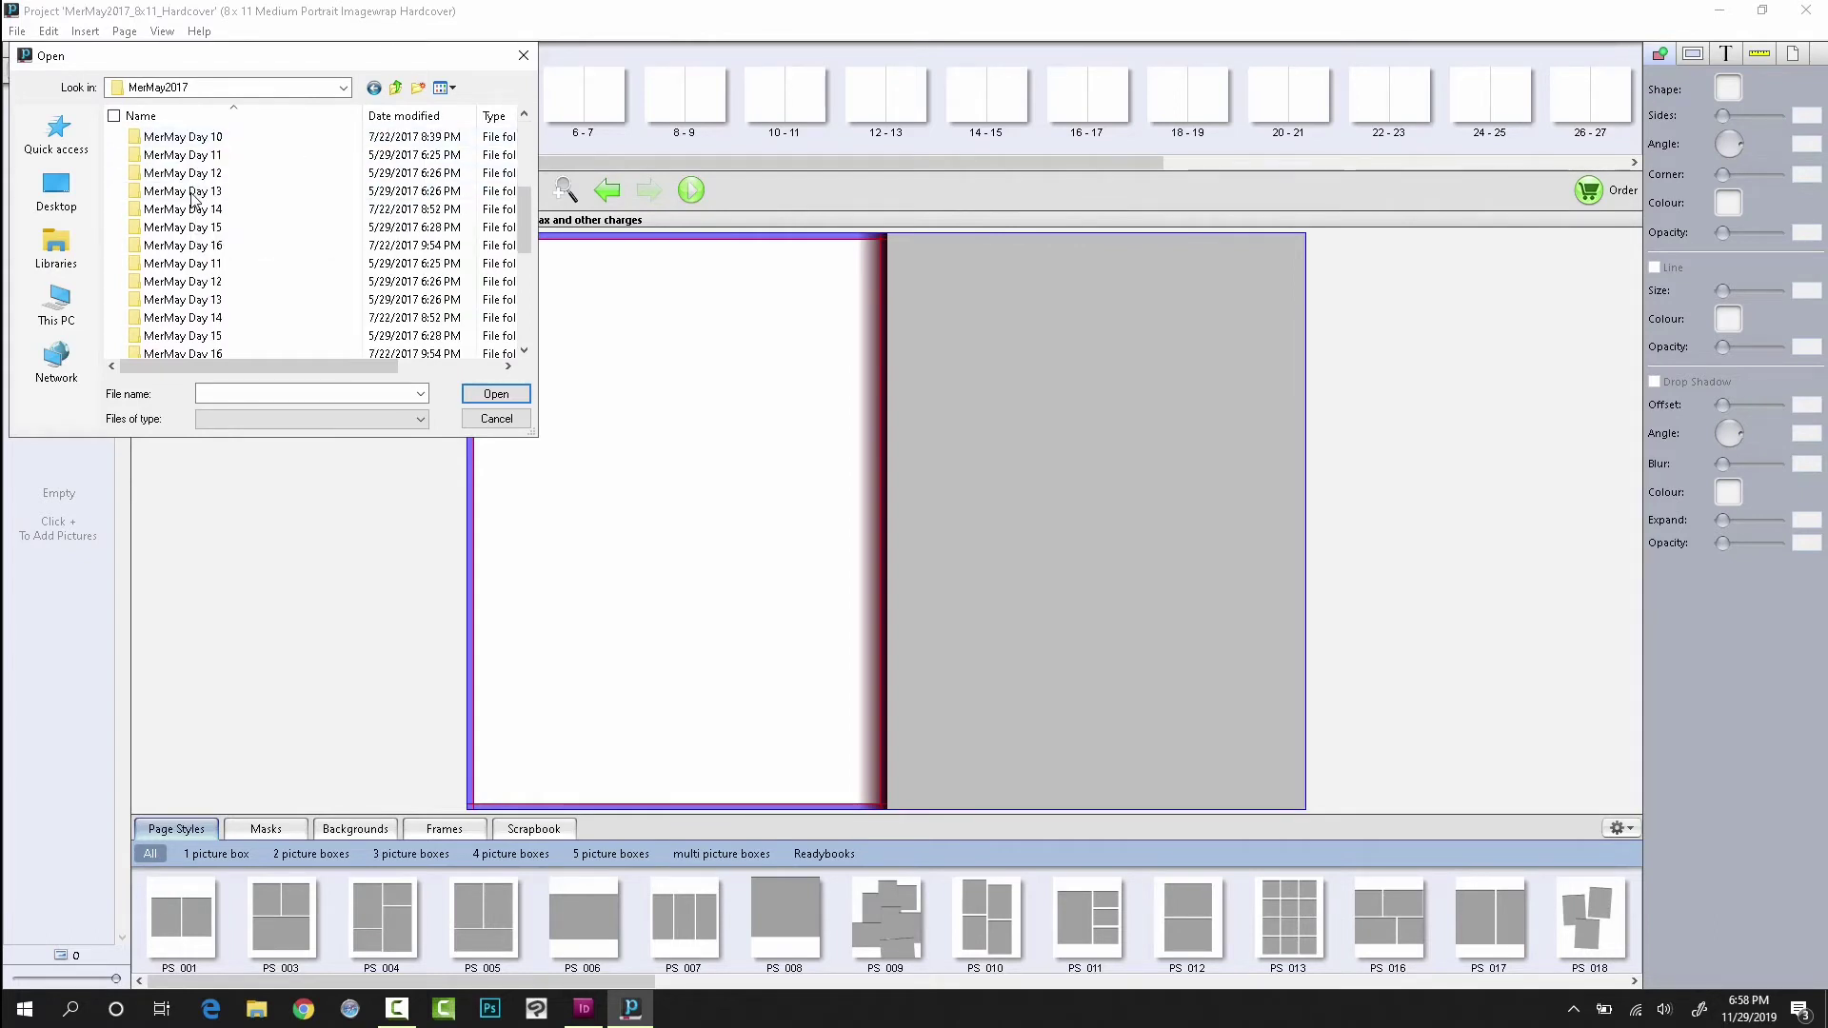
double_click(230, 235)
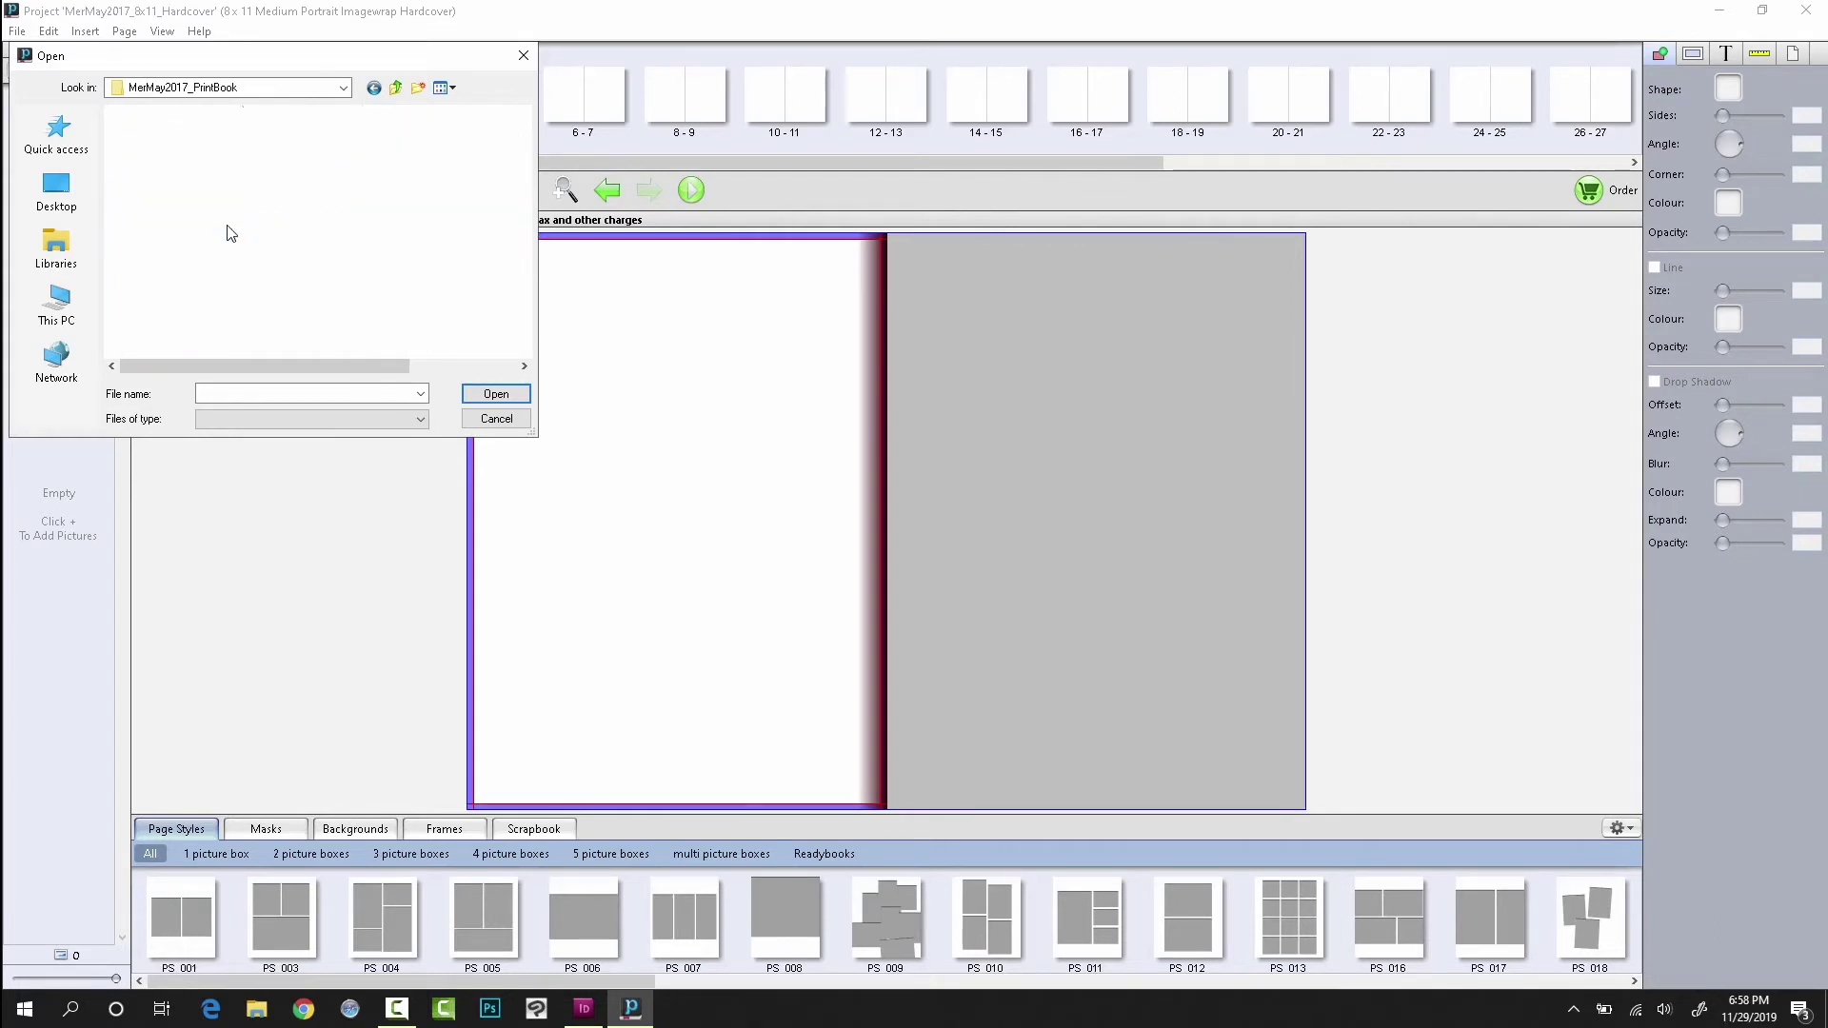
click(291, 200)
double_click(290, 202)
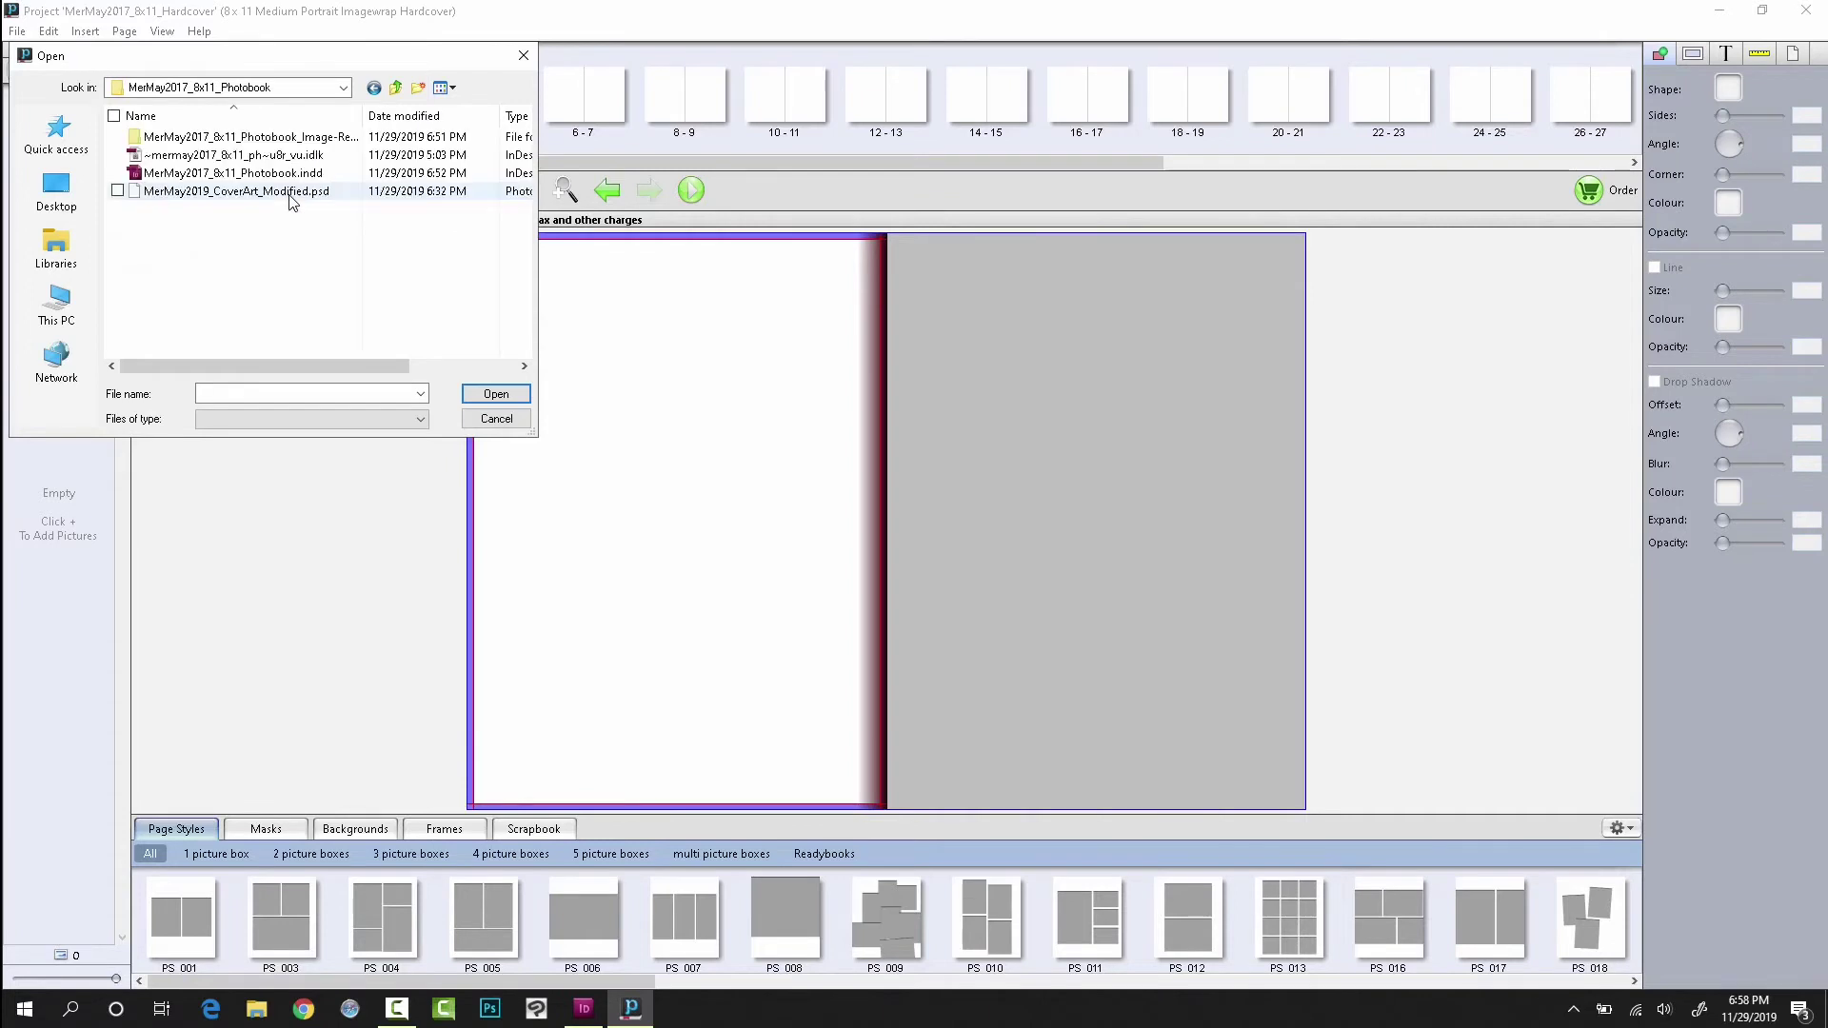
click(314, 143)
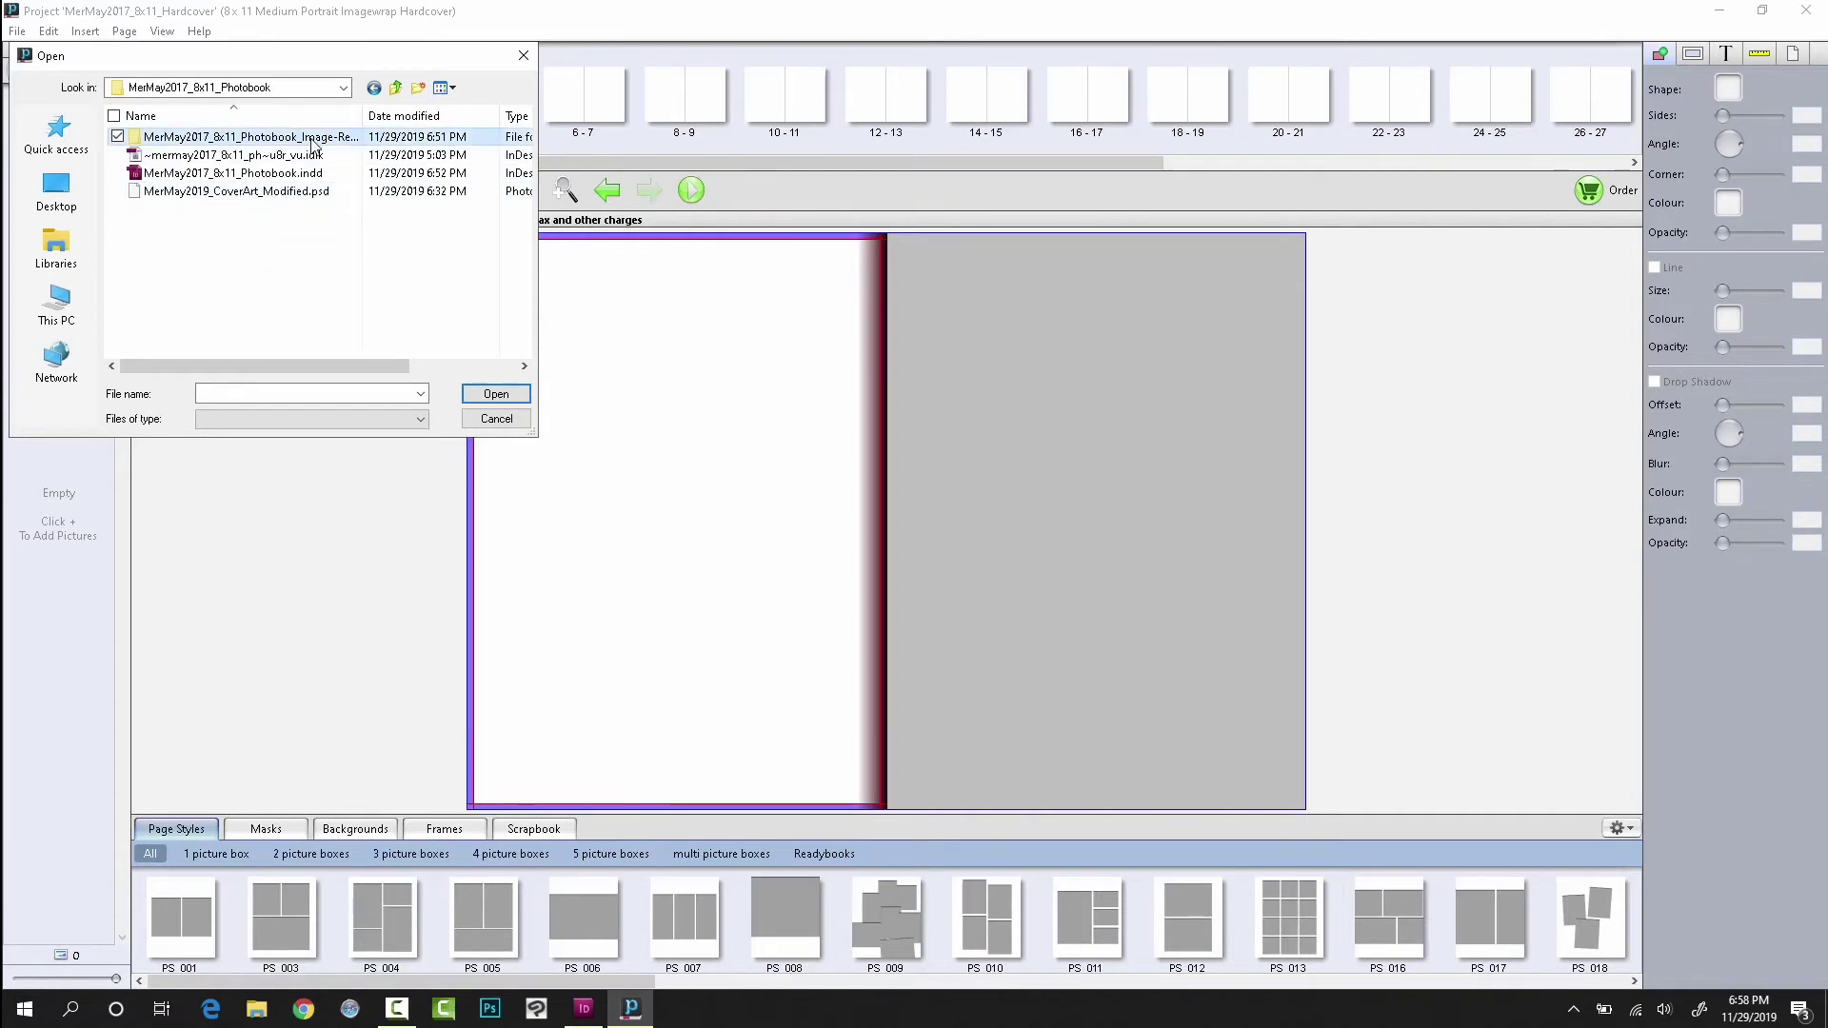
double_click(315, 142)
Step: Import all the JPG page images in the folder, from MerMay2017_8x11_Photobook_.jpg through MerMay2017_8x11_Photobook_21.jpg
click(152, 181)
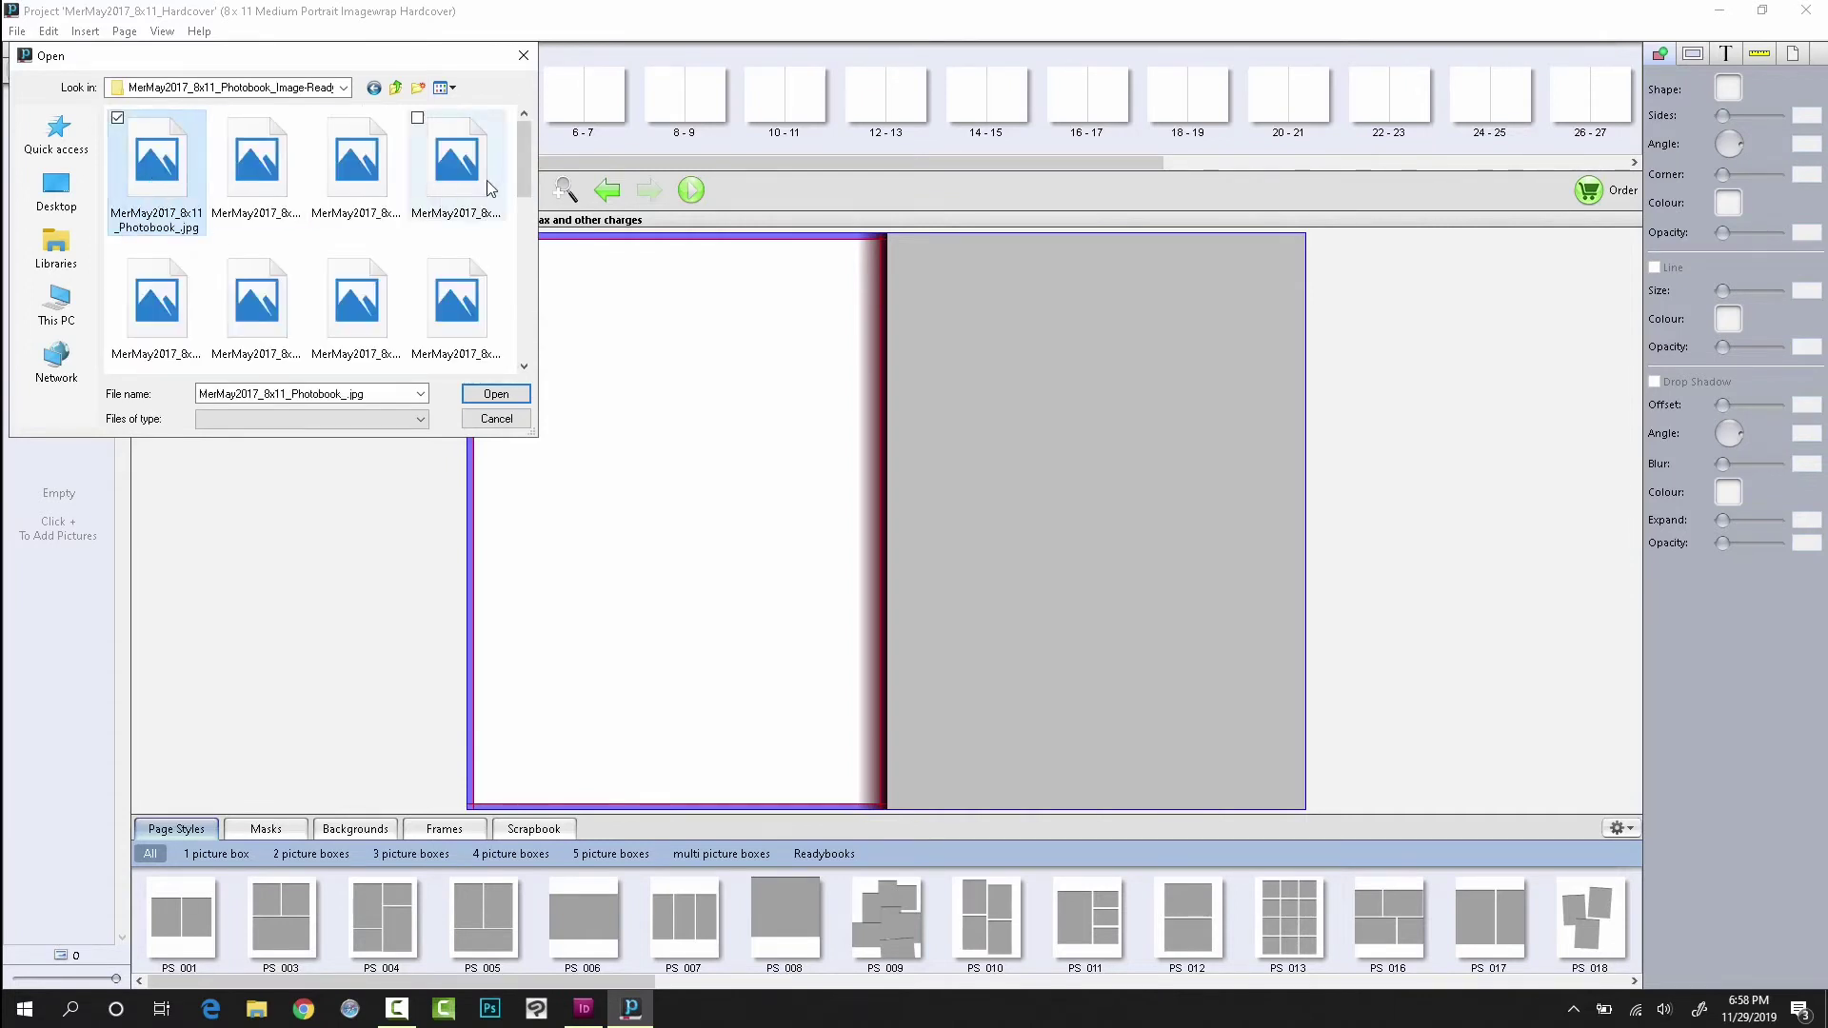
drag(528, 168, 509, 355)
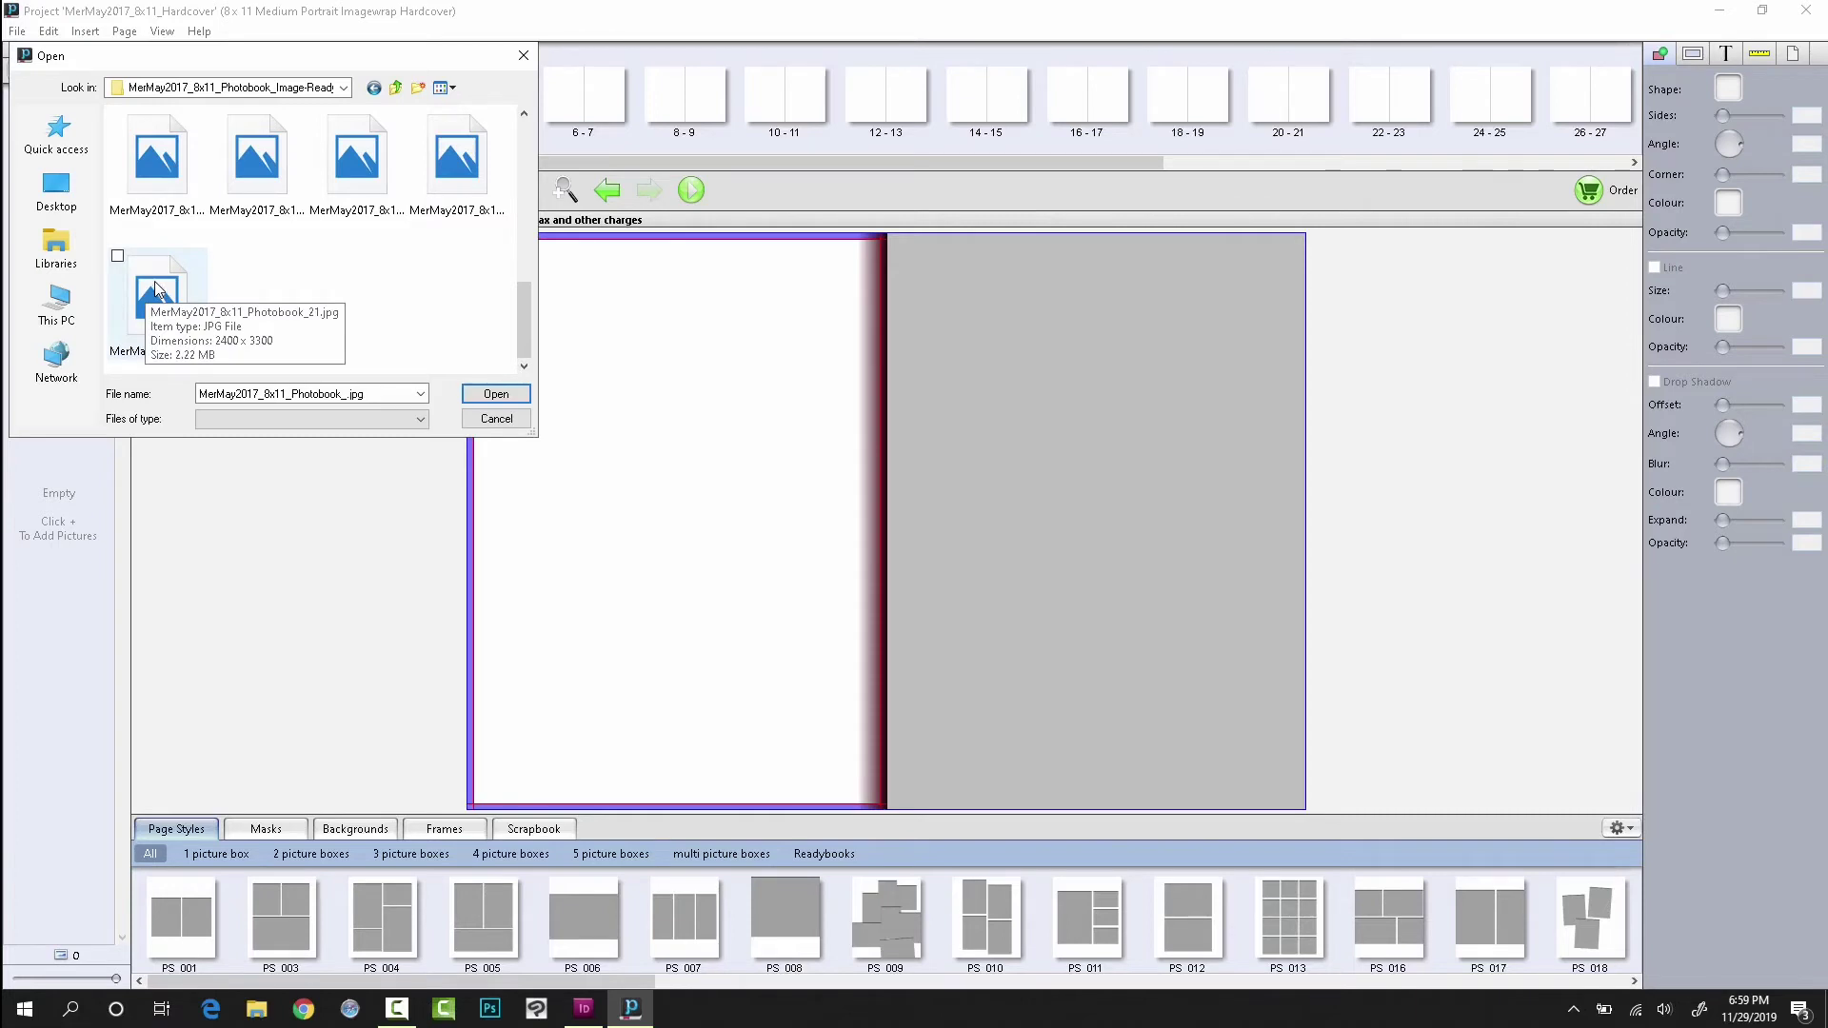
shift+click(157, 290)
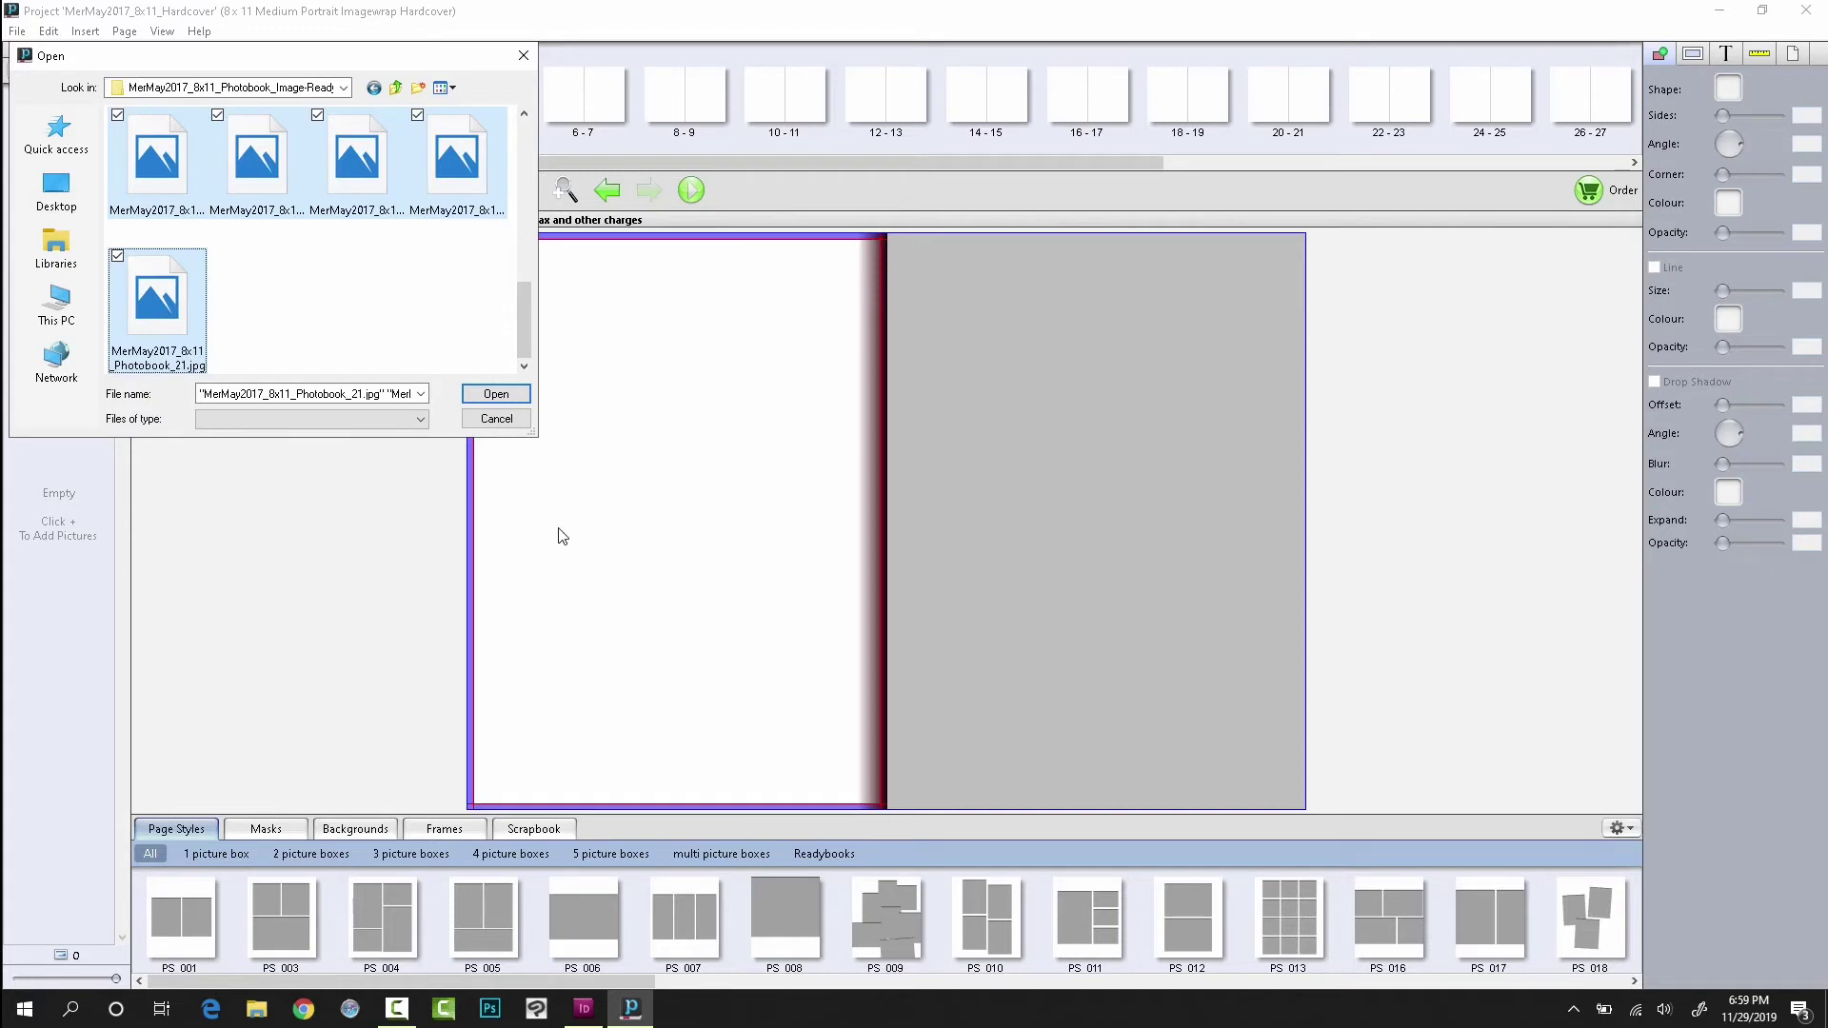
click(496, 394)
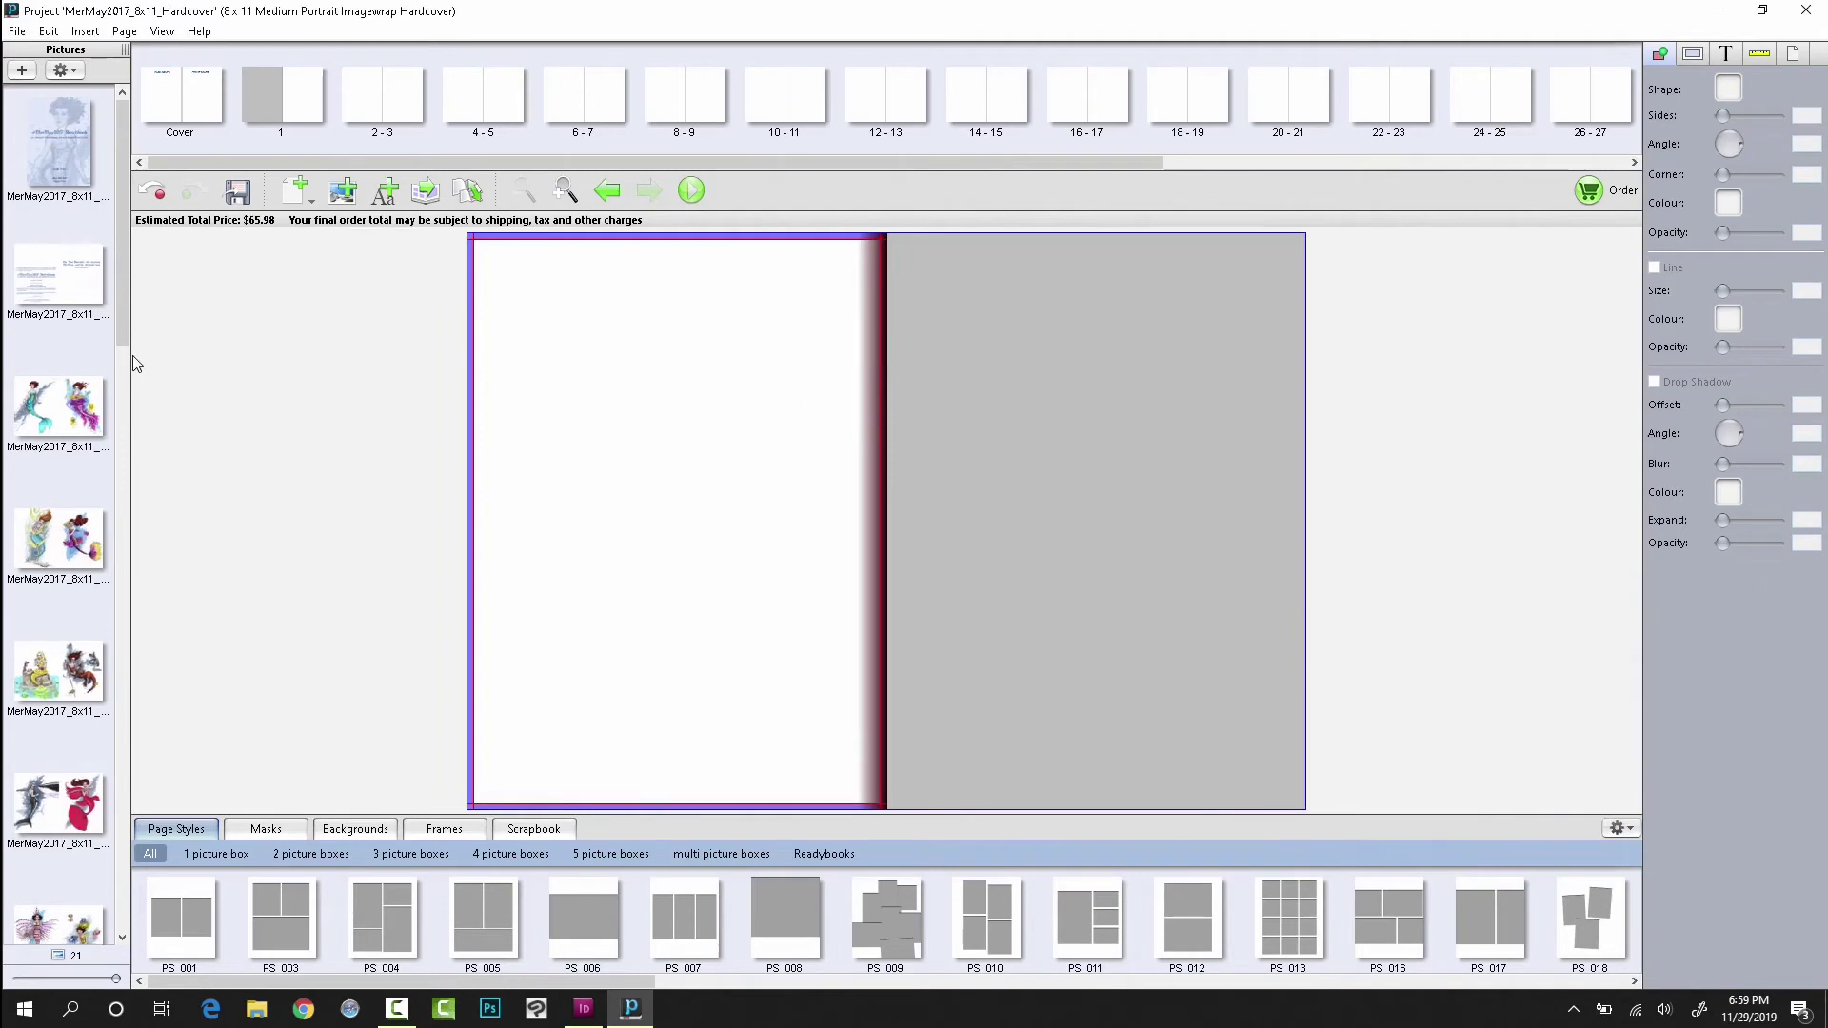
Step: Place the #MerMay2017 Sketchbook title picture on page 1, align it with the page's upper inner corner and enlarge it to fill the page
drag(133, 354, 191, 225)
click(210, 86)
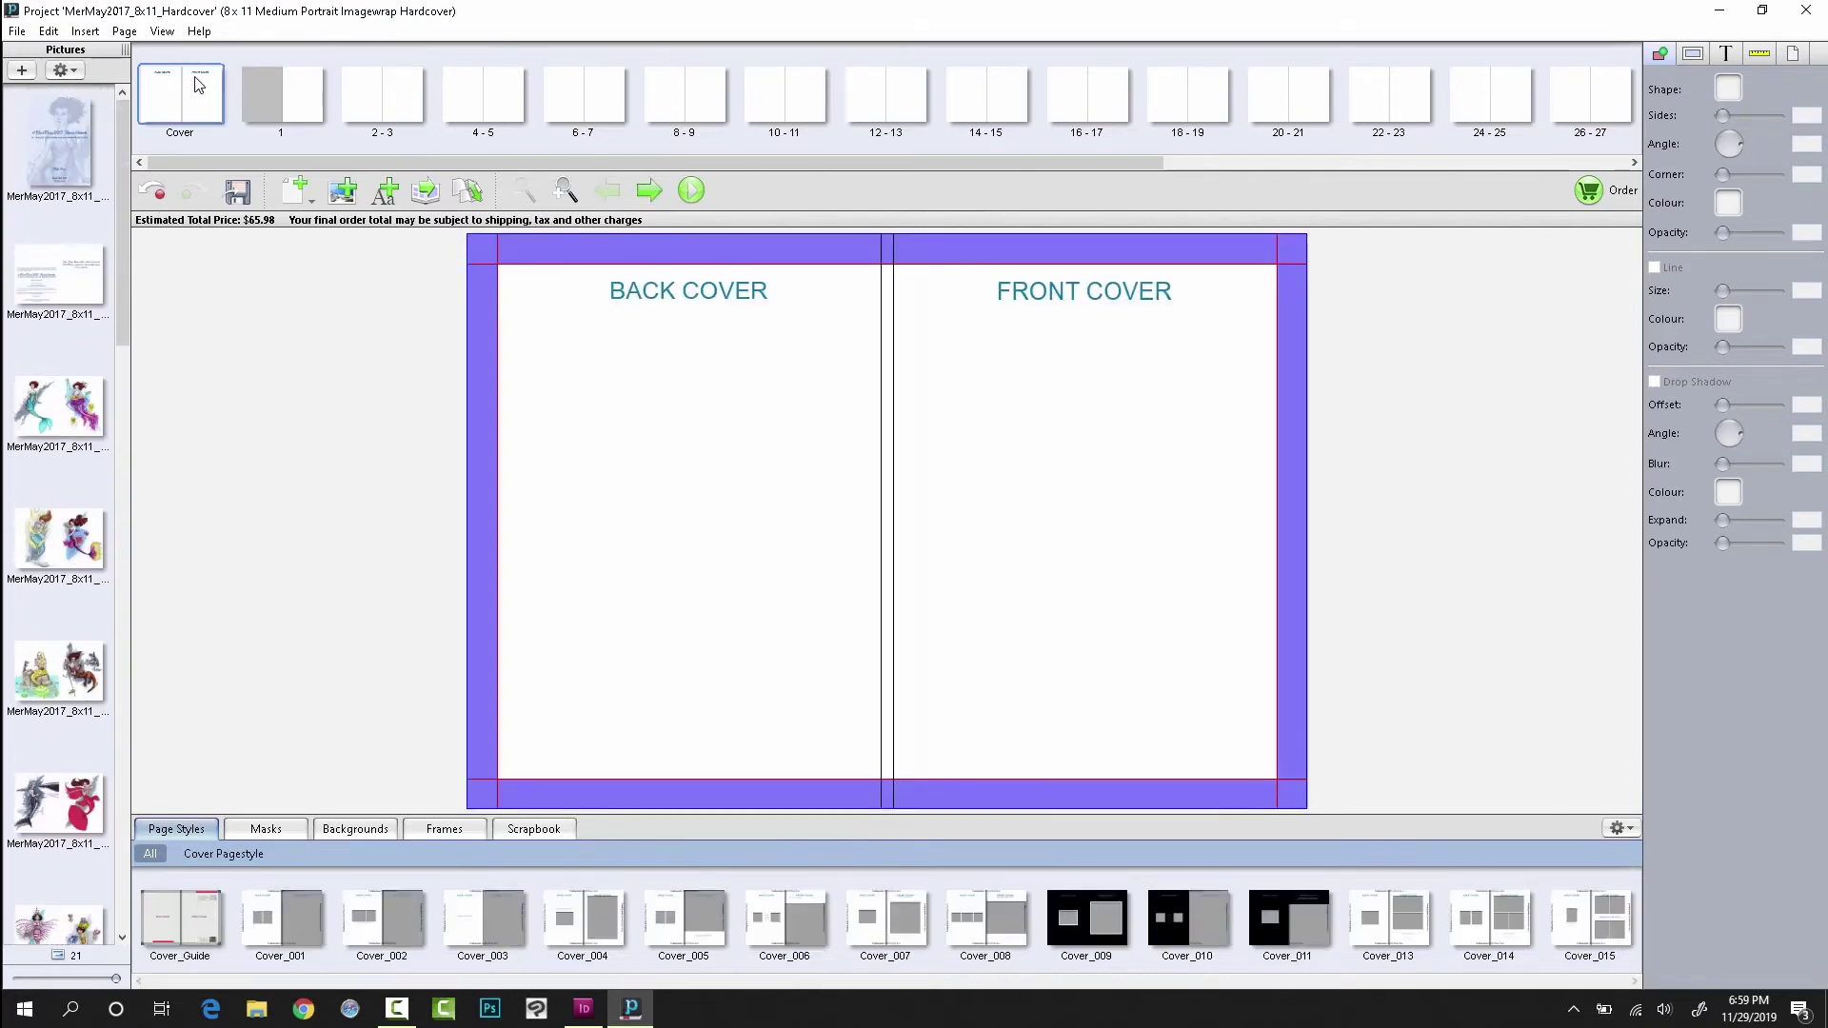
click(294, 100)
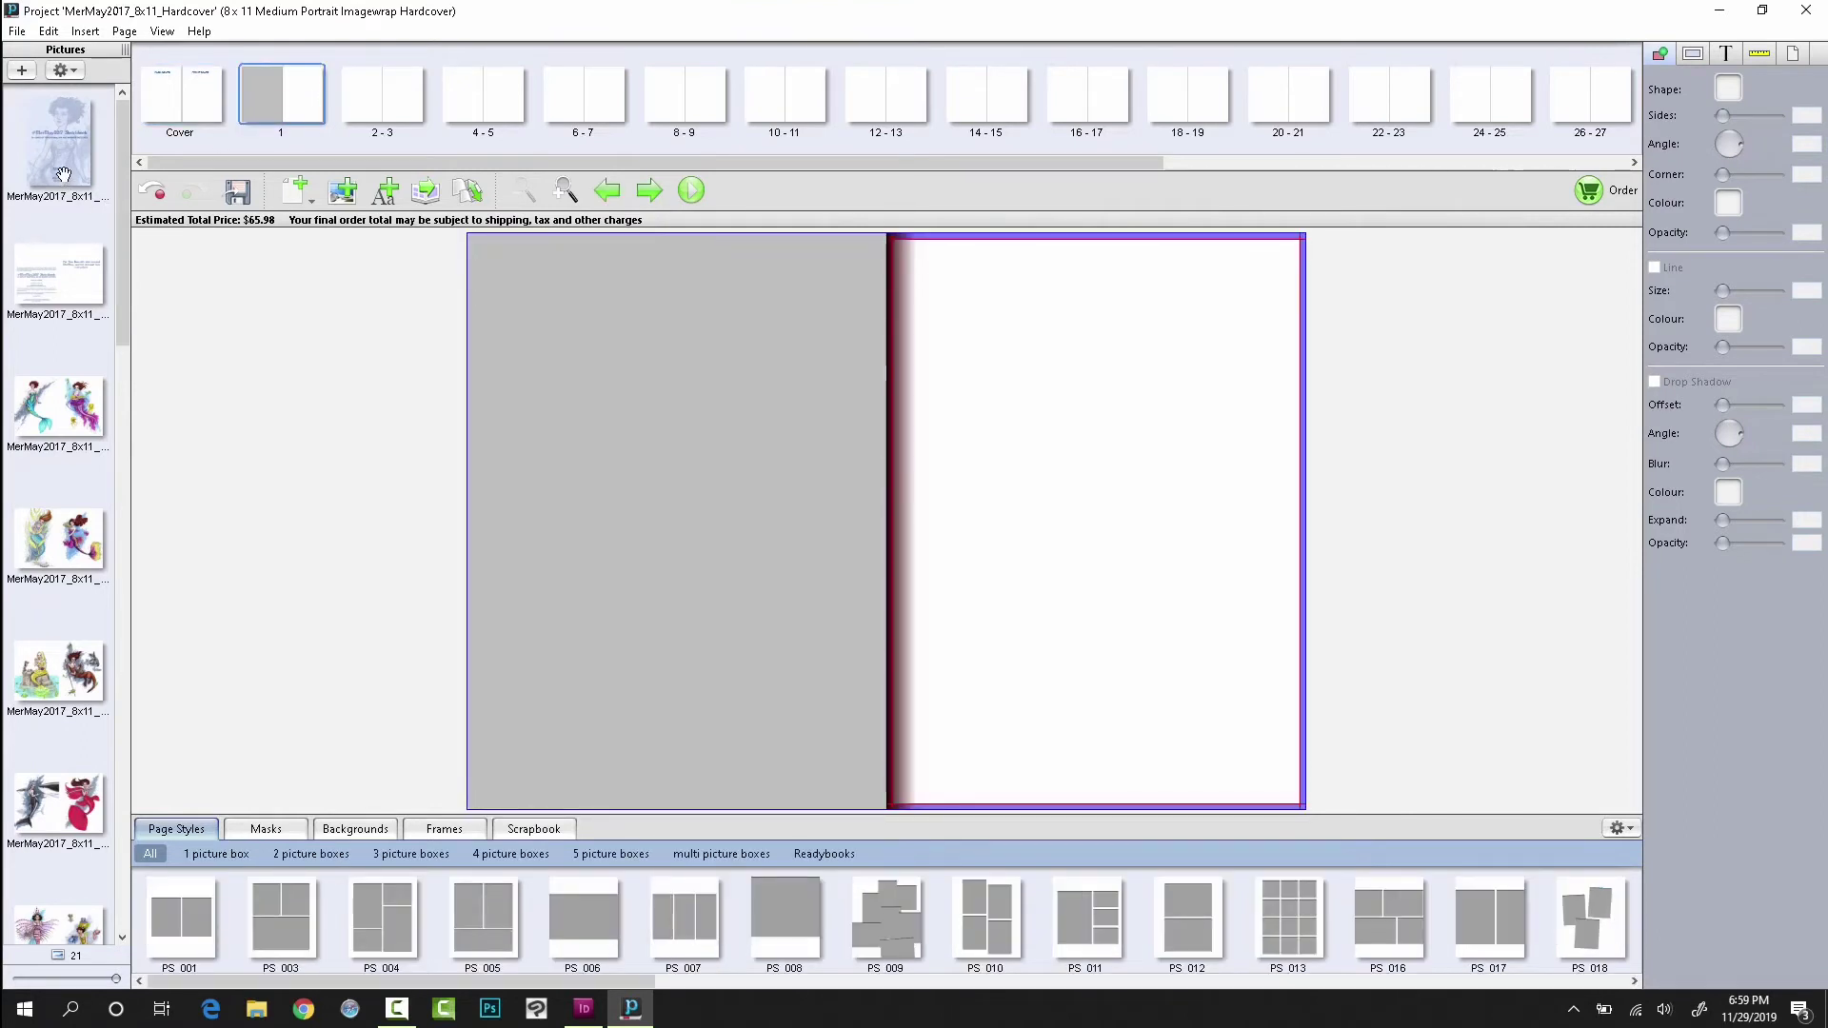
drag(53, 131, 971, 273)
drag(941, 333, 930, 334)
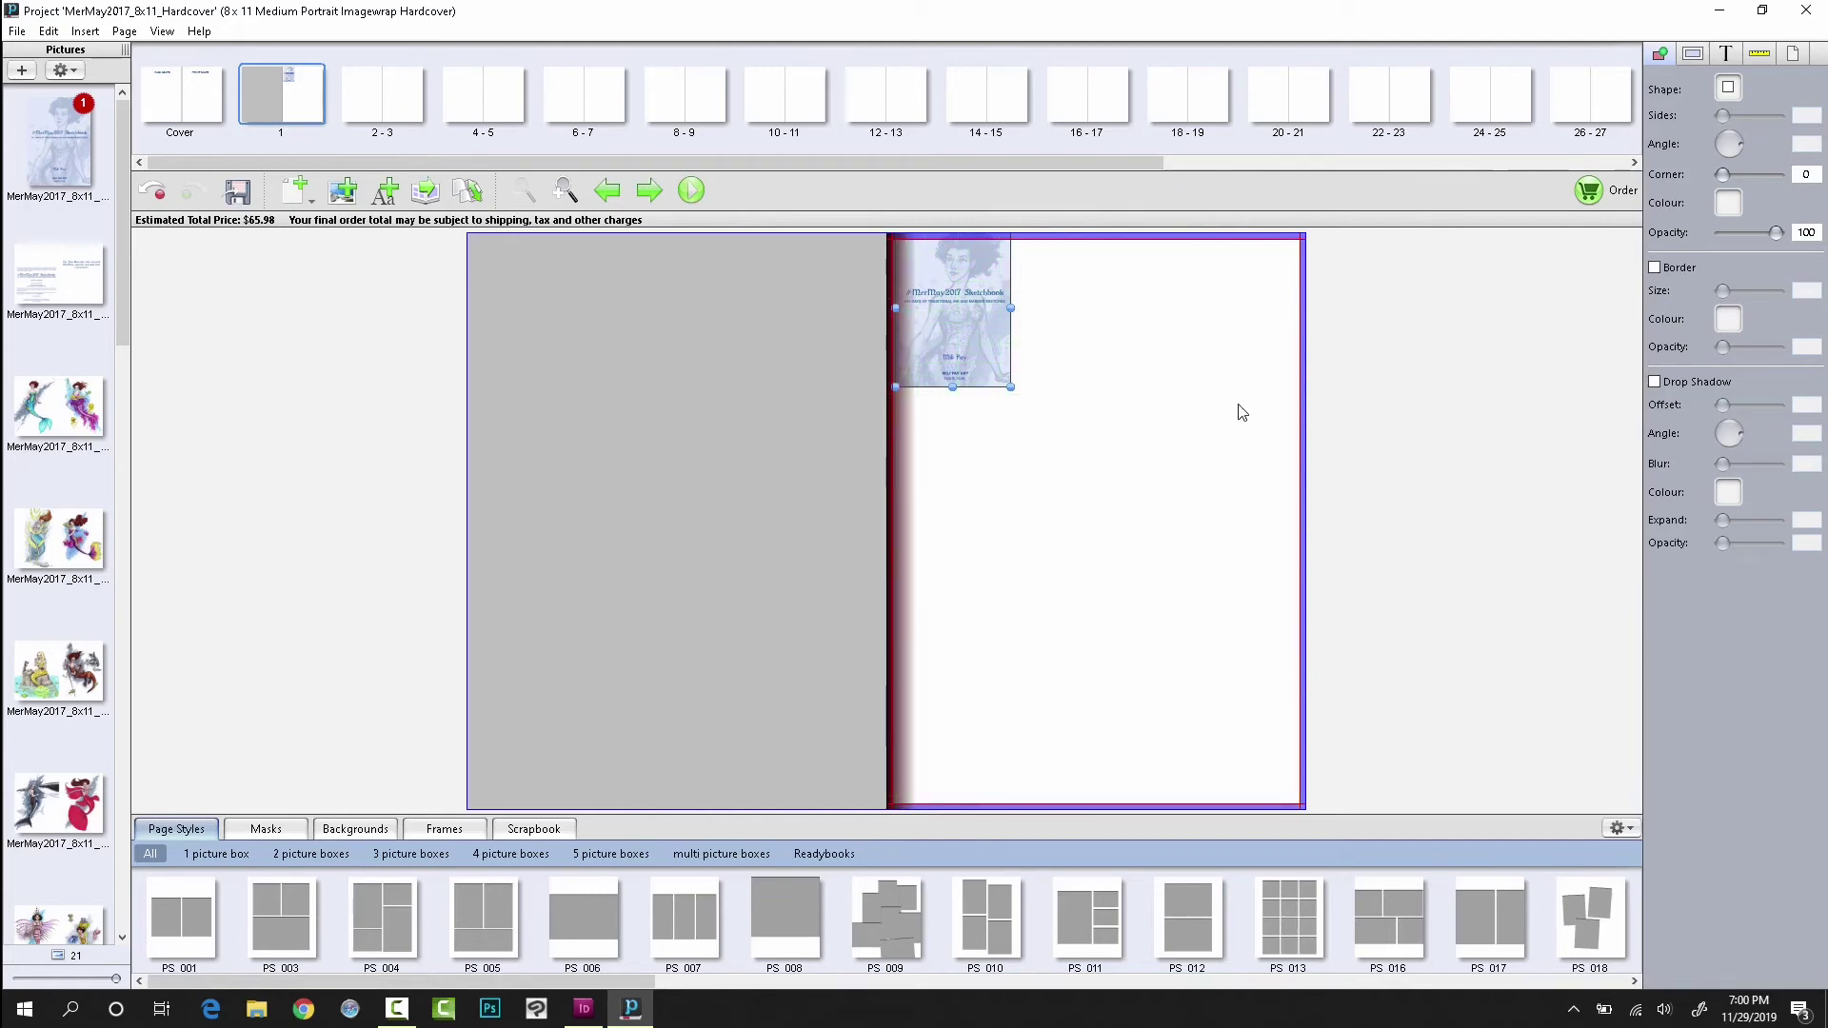
key(Left)
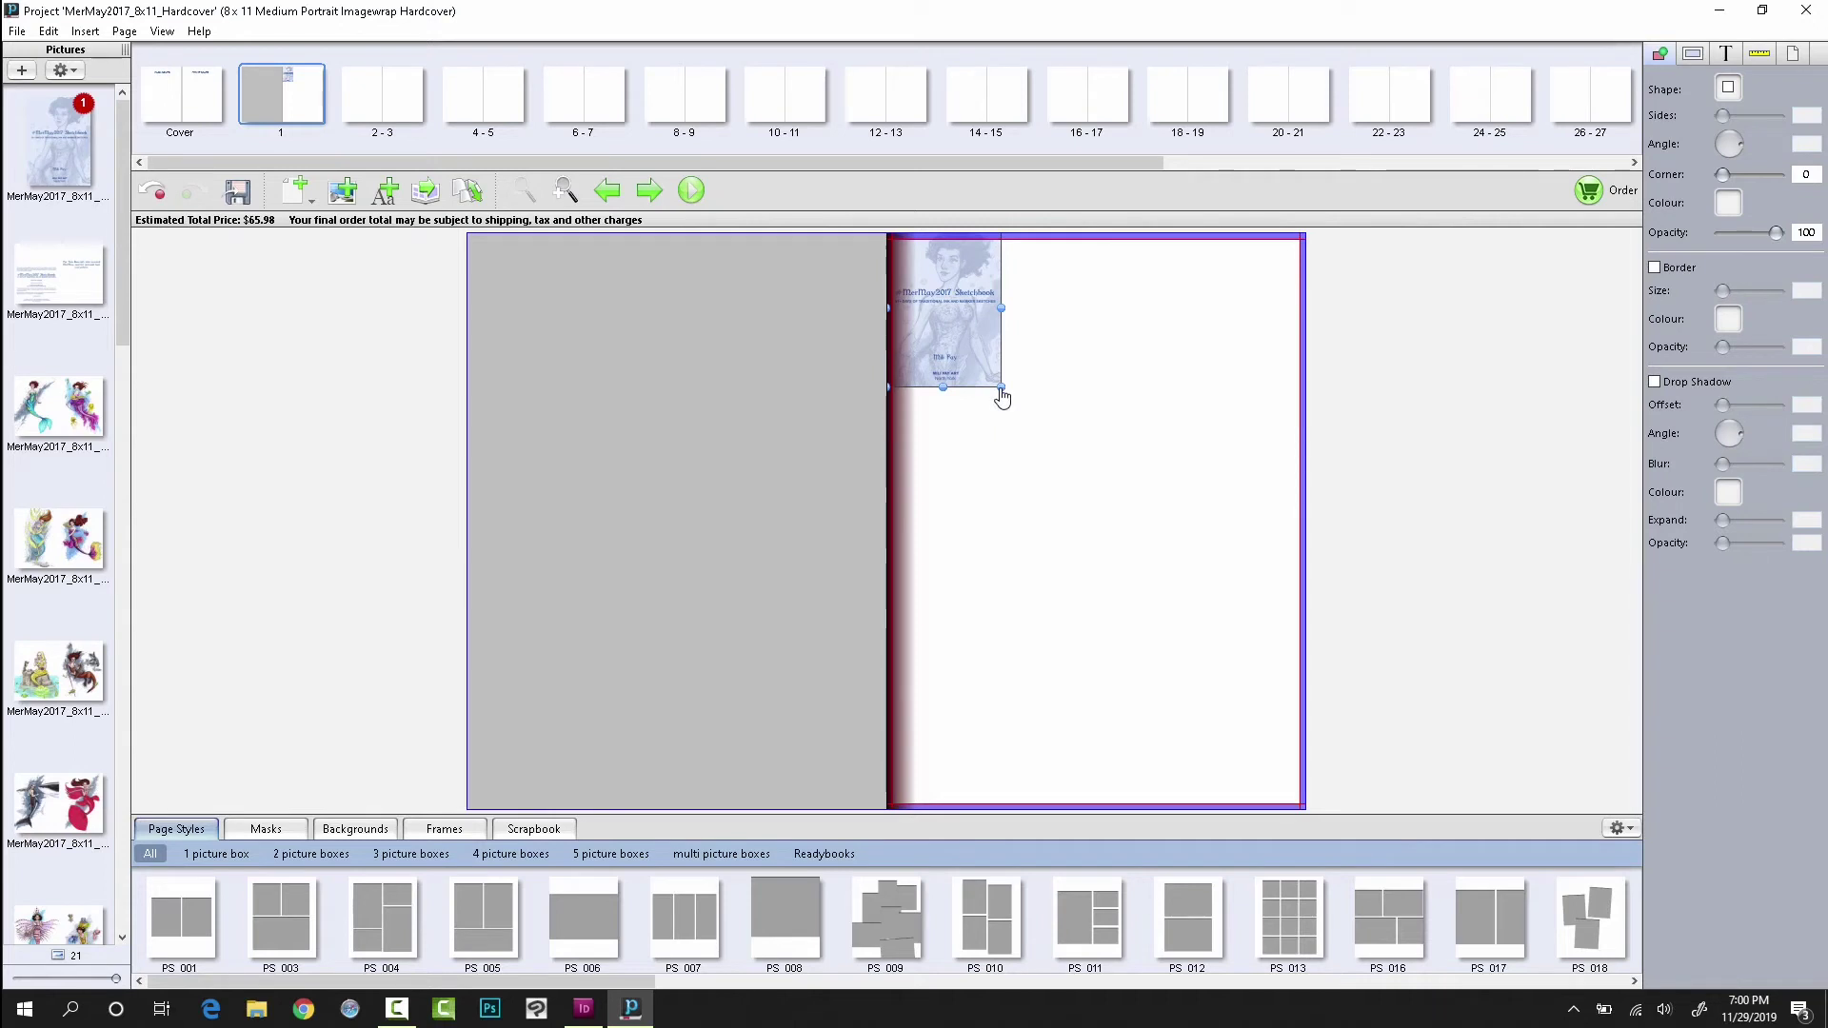
drag(1002, 392, 1315, 821)
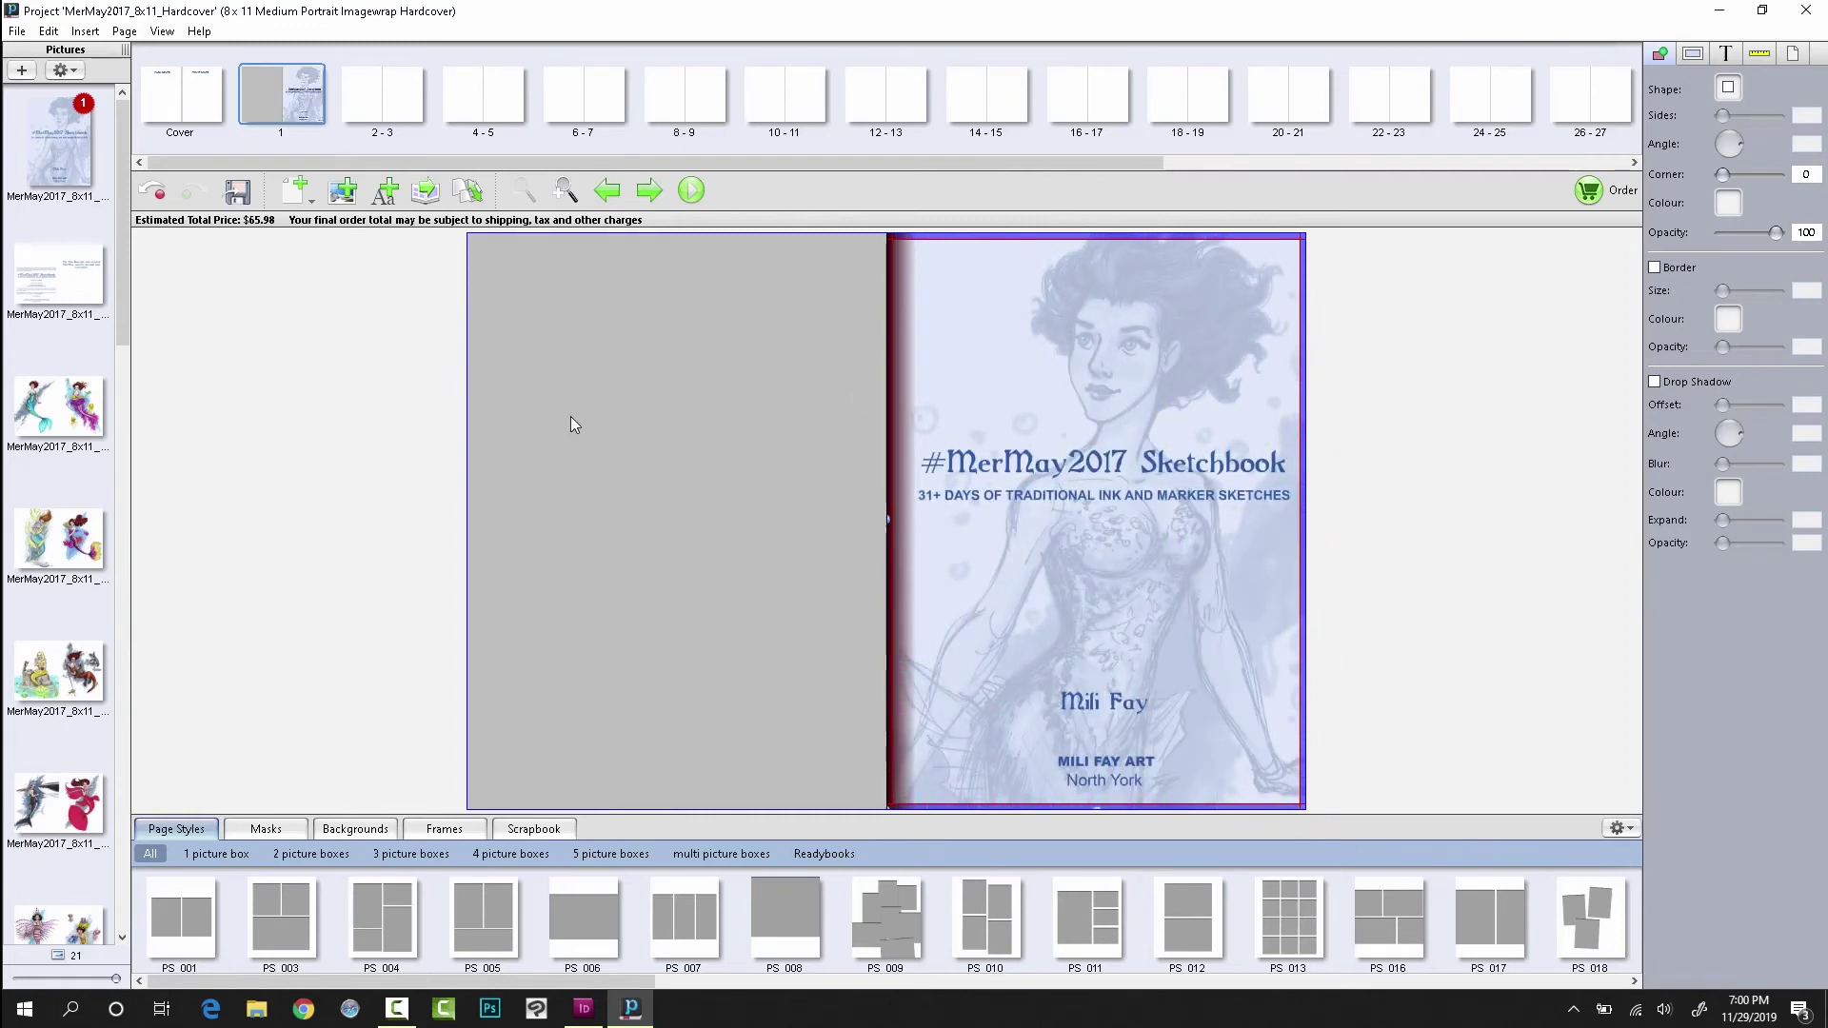
Step: Place the copyright and dedication picture on pages 2 - 3, align it with the spread's upper outer corner and enlarge it across both pages
click(373, 105)
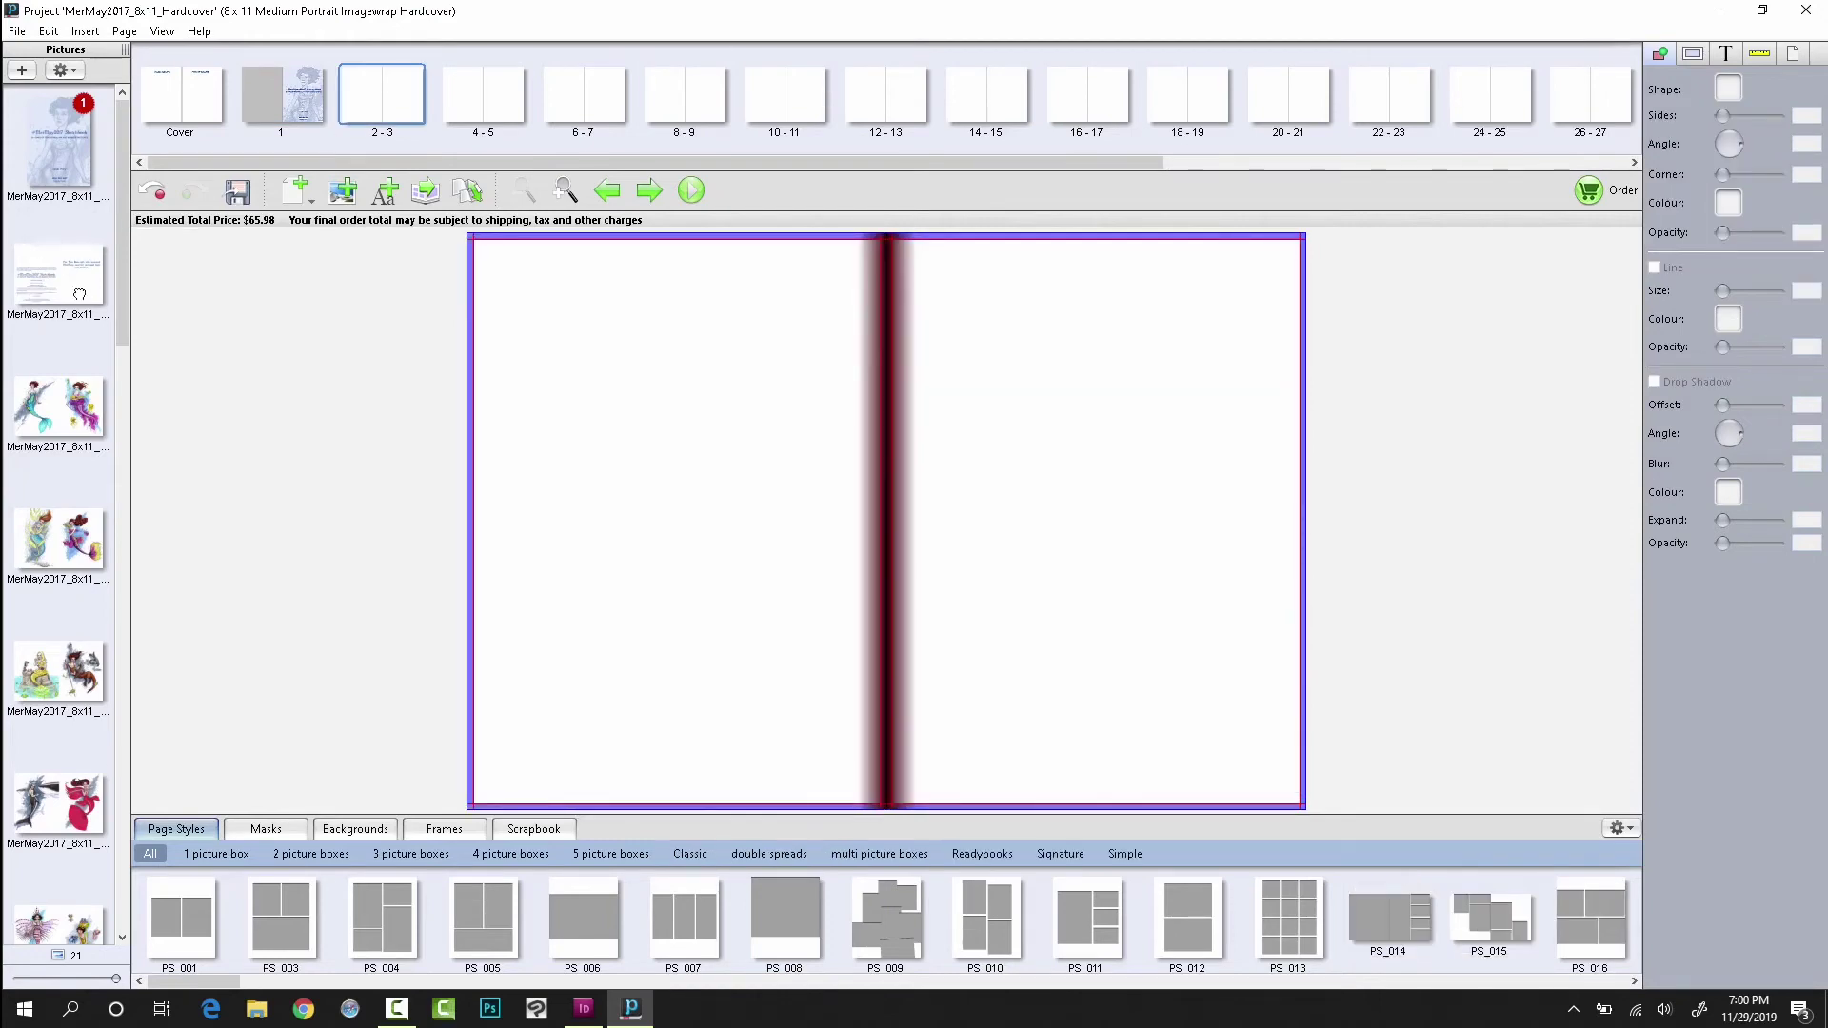
drag(38, 286, 541, 283)
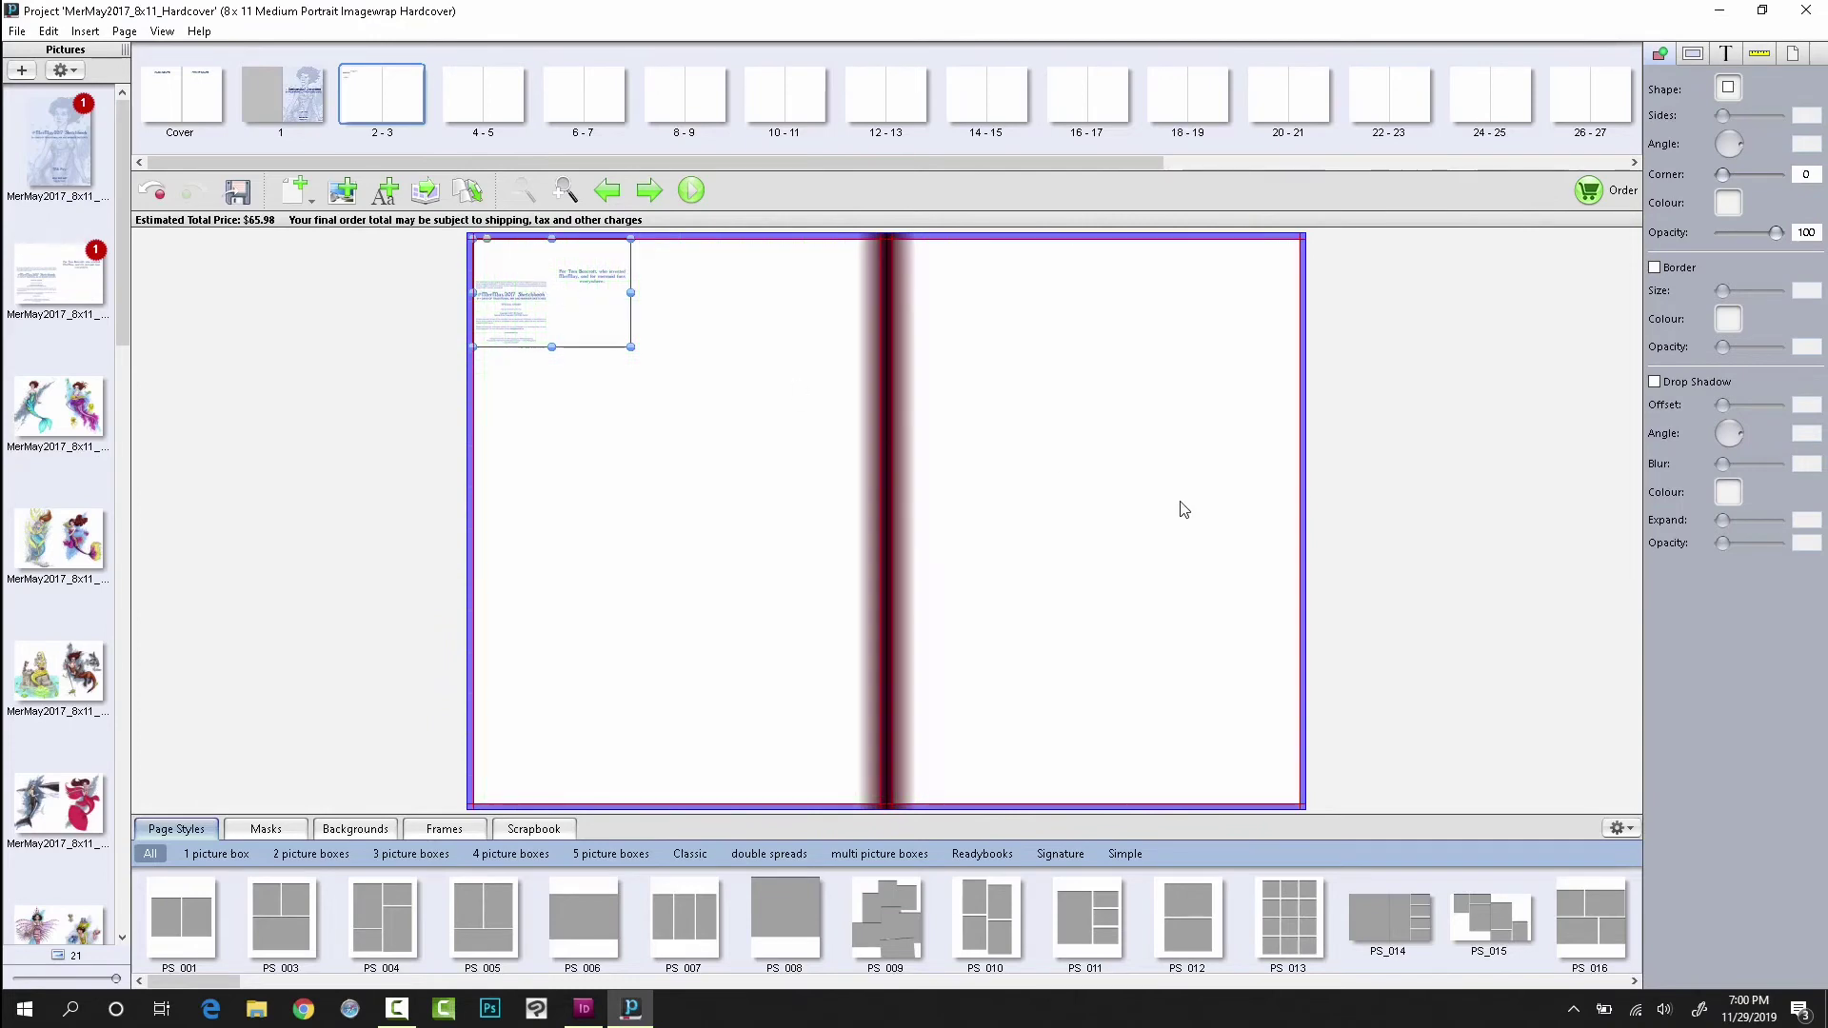
key(Up)
key(Left)
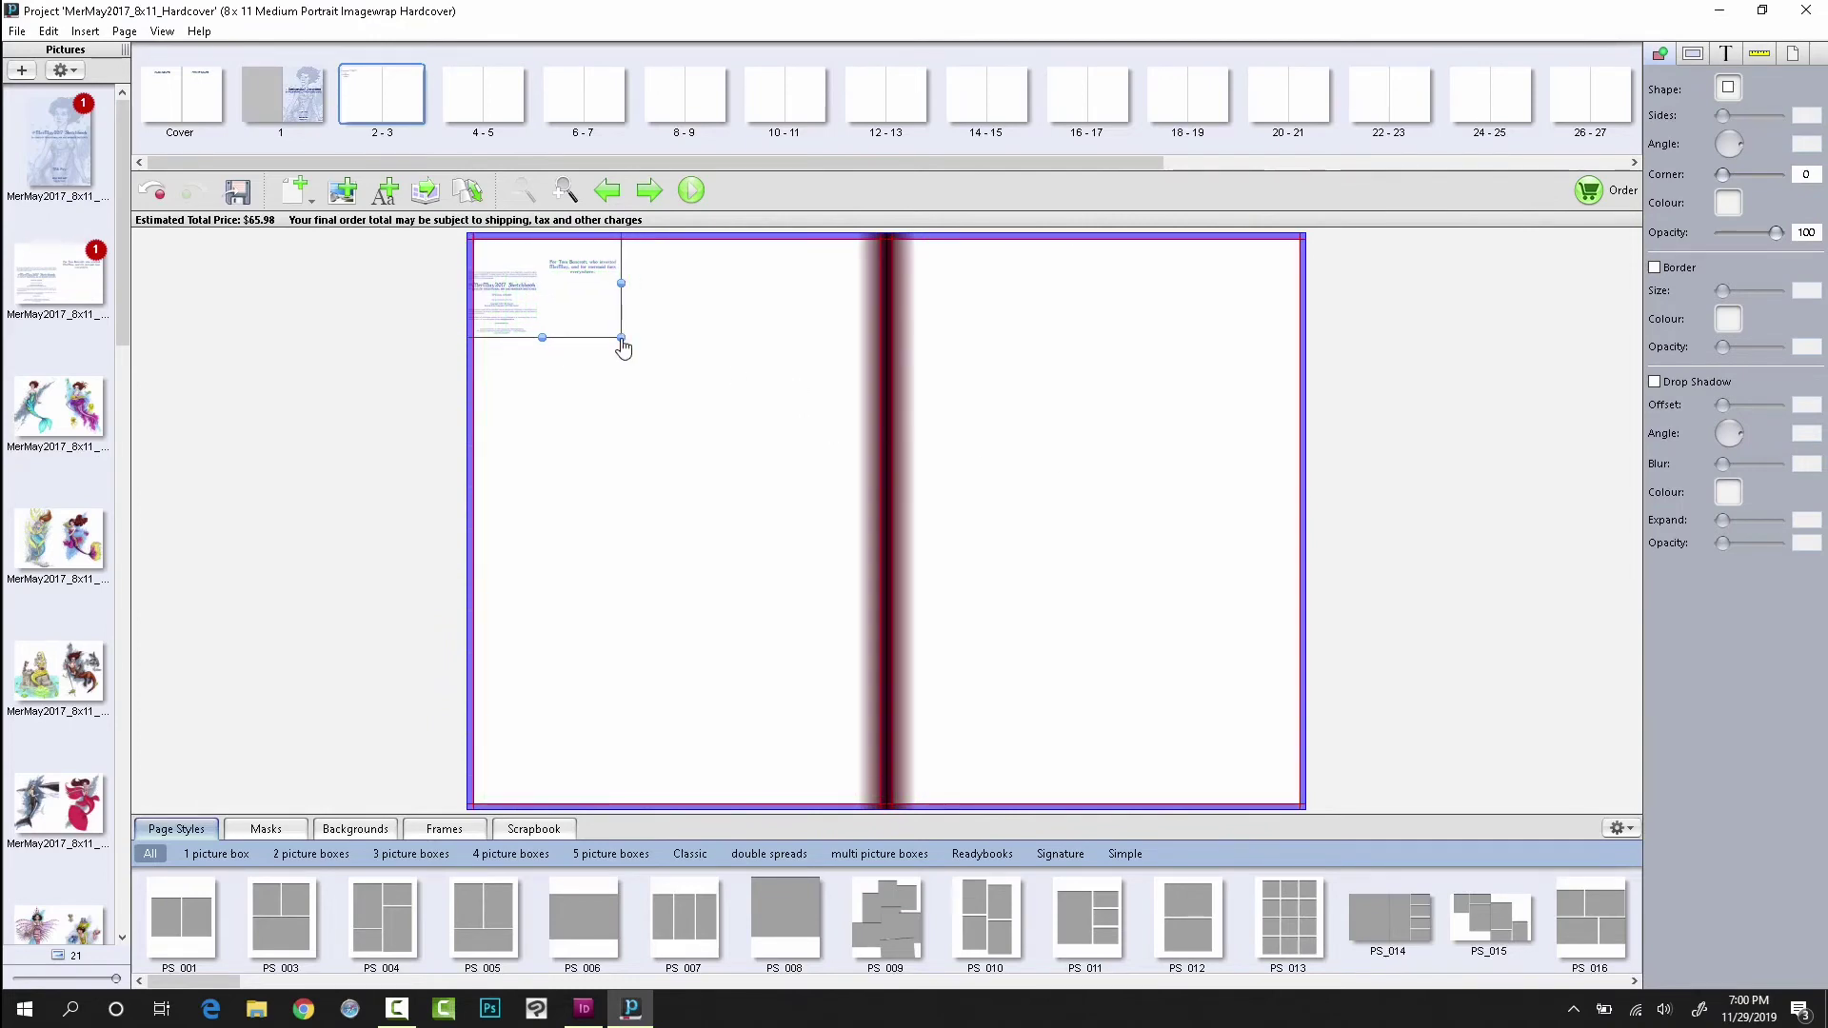
drag(622, 348, 1254, 822)
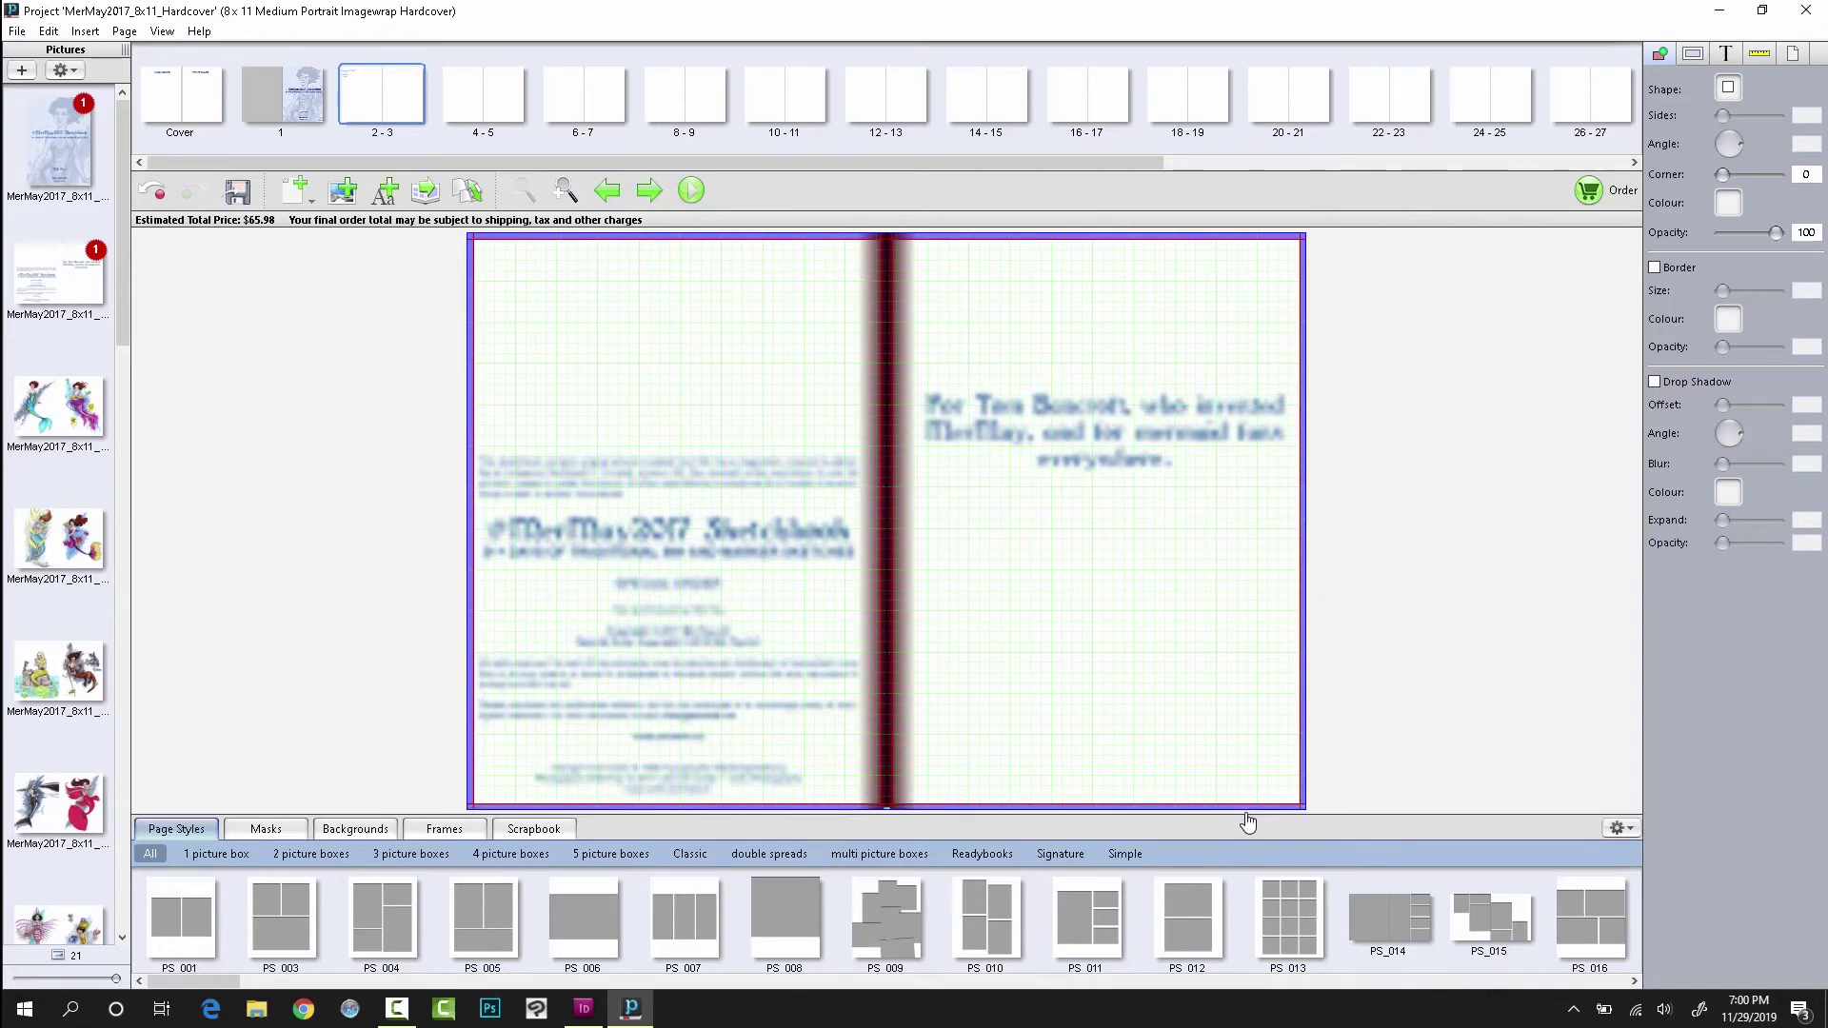
drag(1247, 822, 1248, 821)
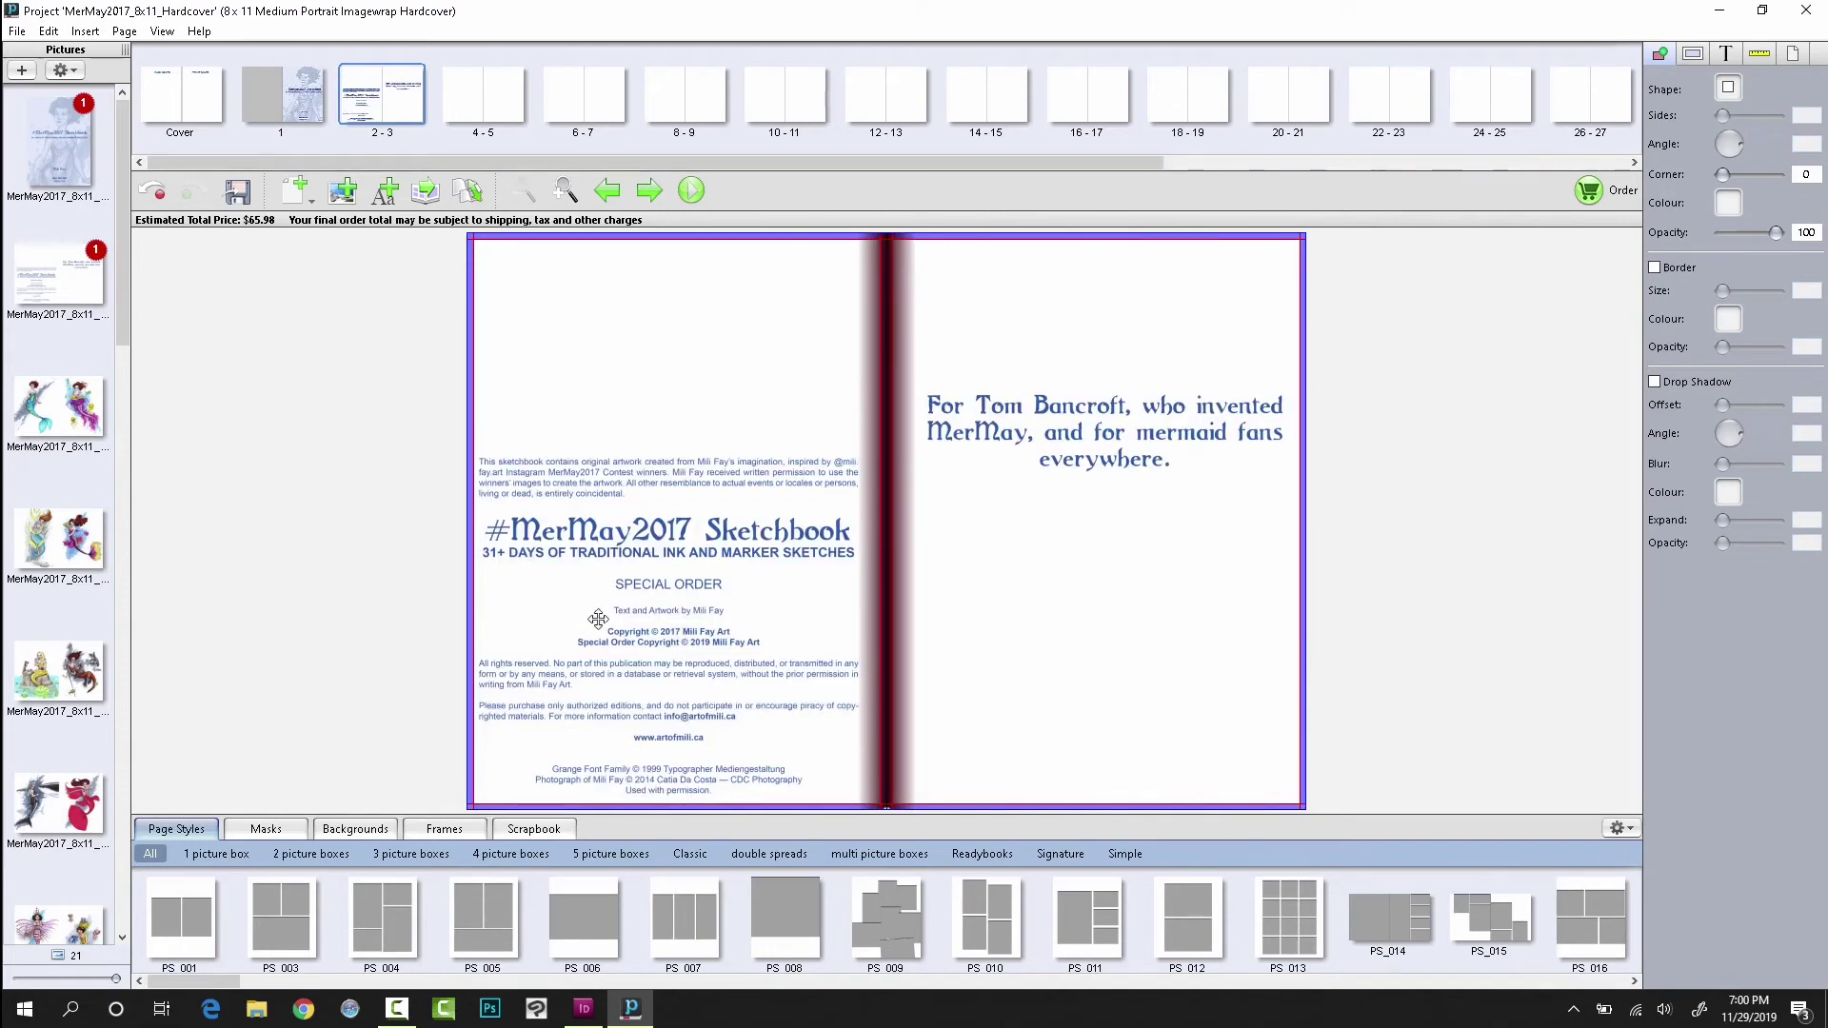
Step: Place the first mermaid artwork picture on pages 4 - 5, align it with the spread's upper outer corner and enlarge it across both pages
click(496, 104)
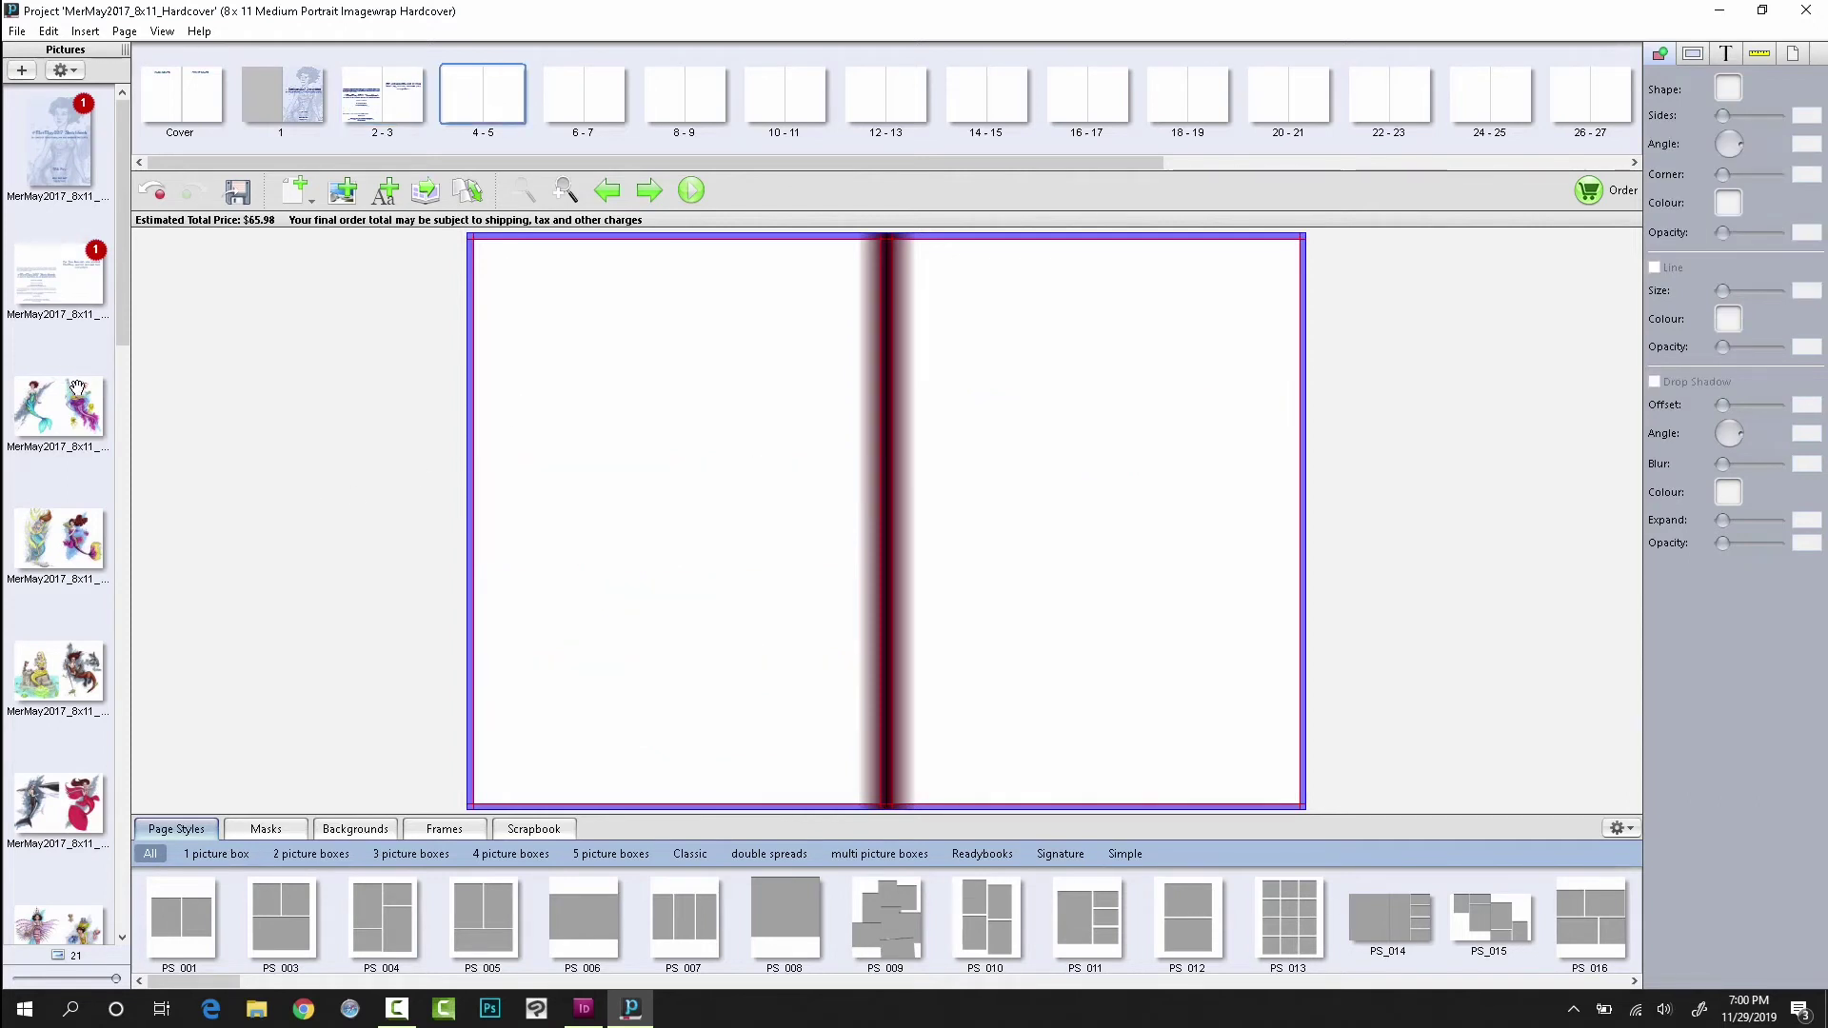
drag(76, 400, 554, 278)
key(Left)
key(Left)
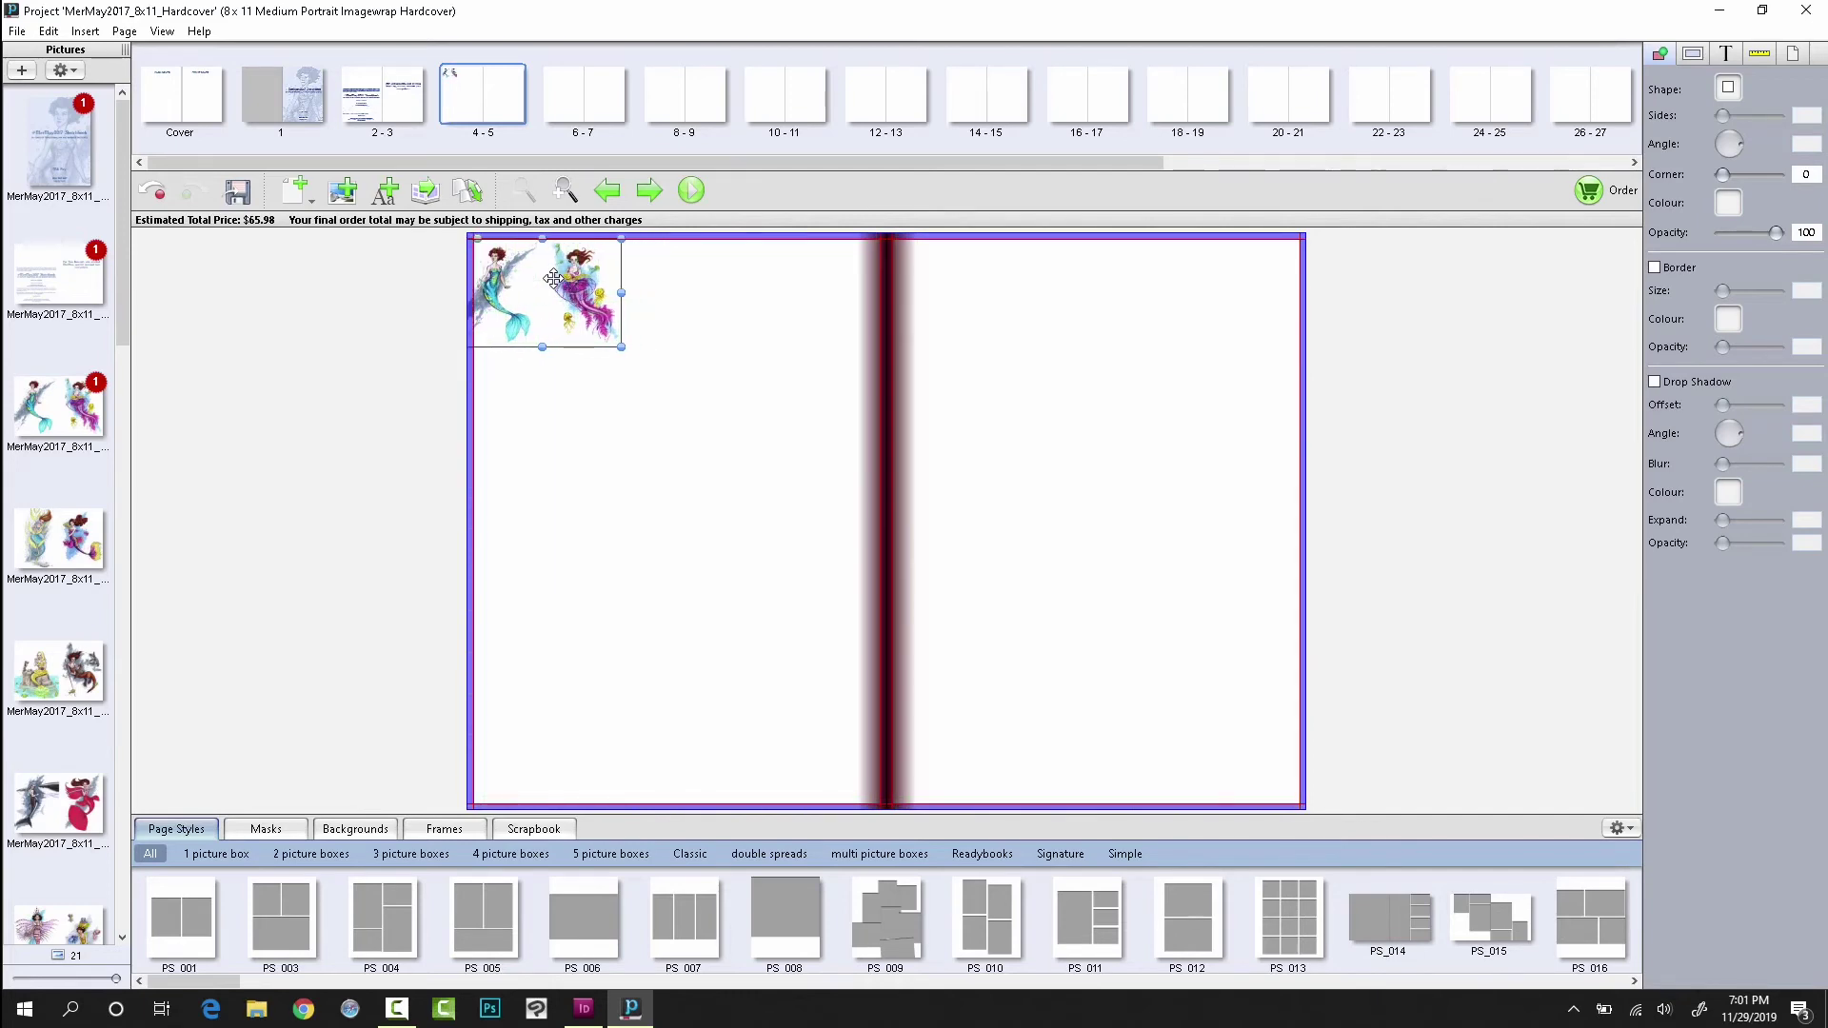
key(Up)
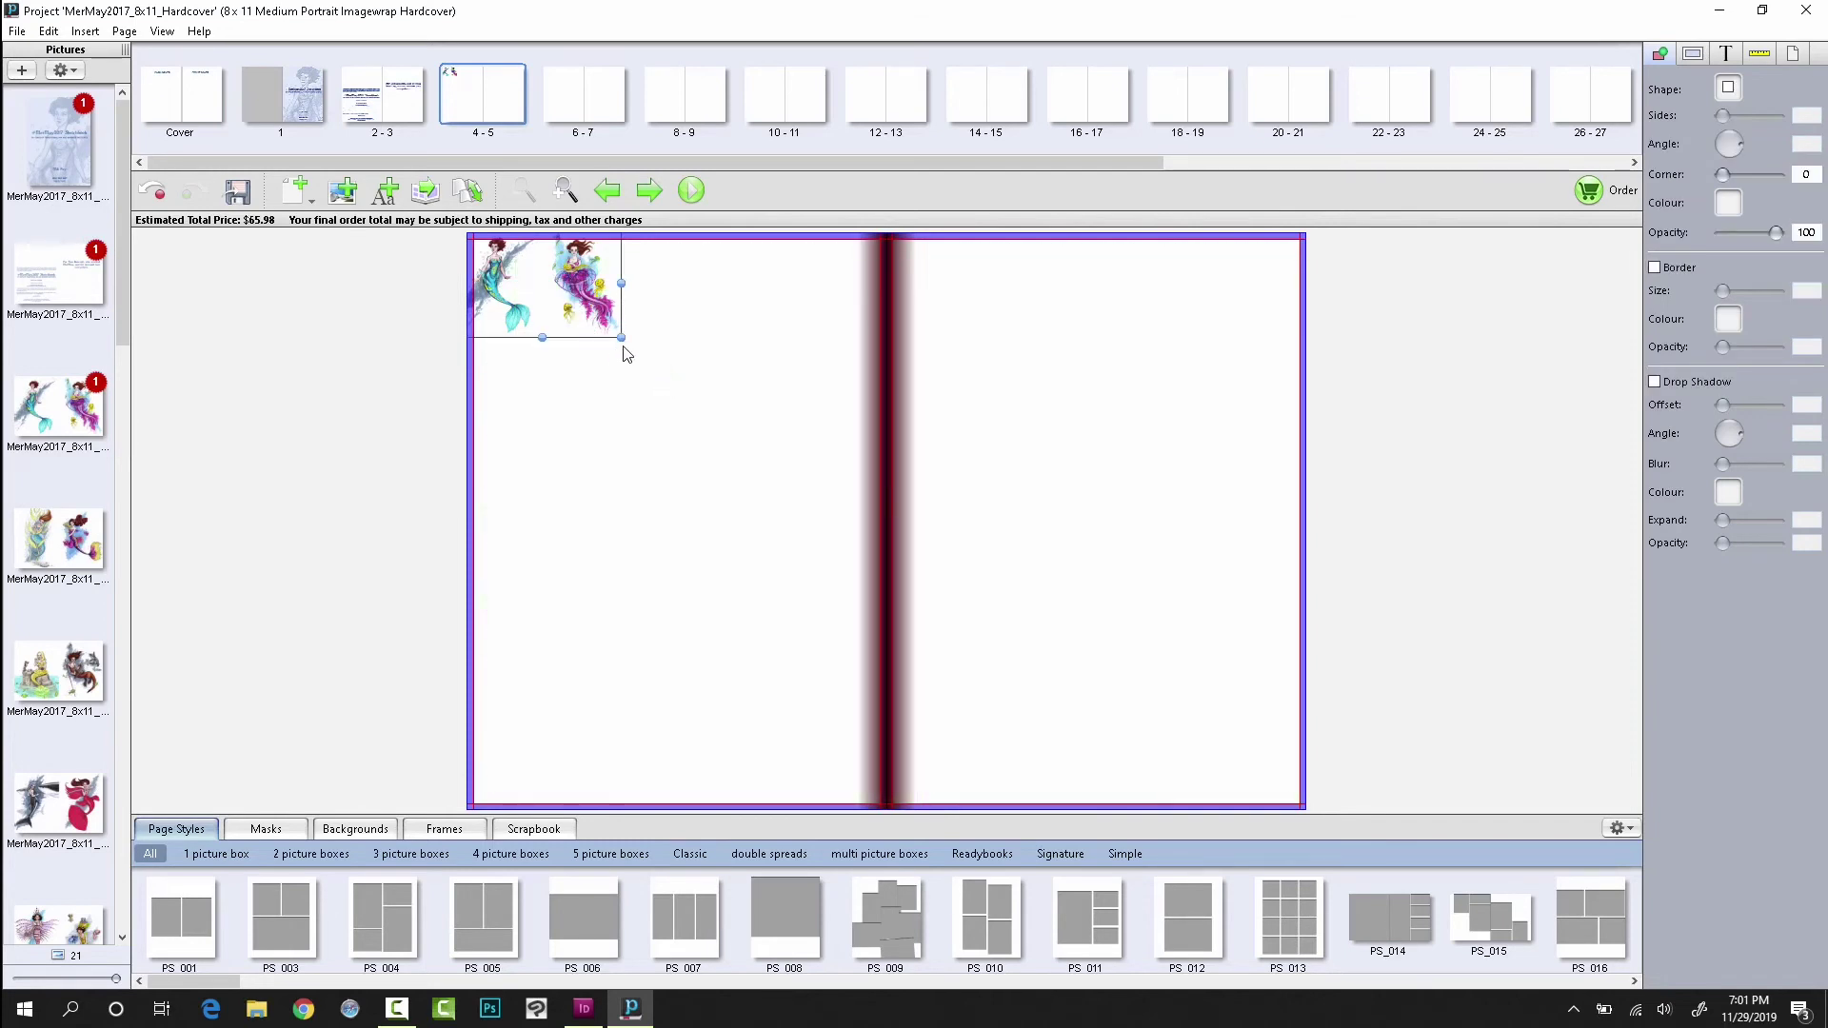
drag(625, 344, 1243, 820)
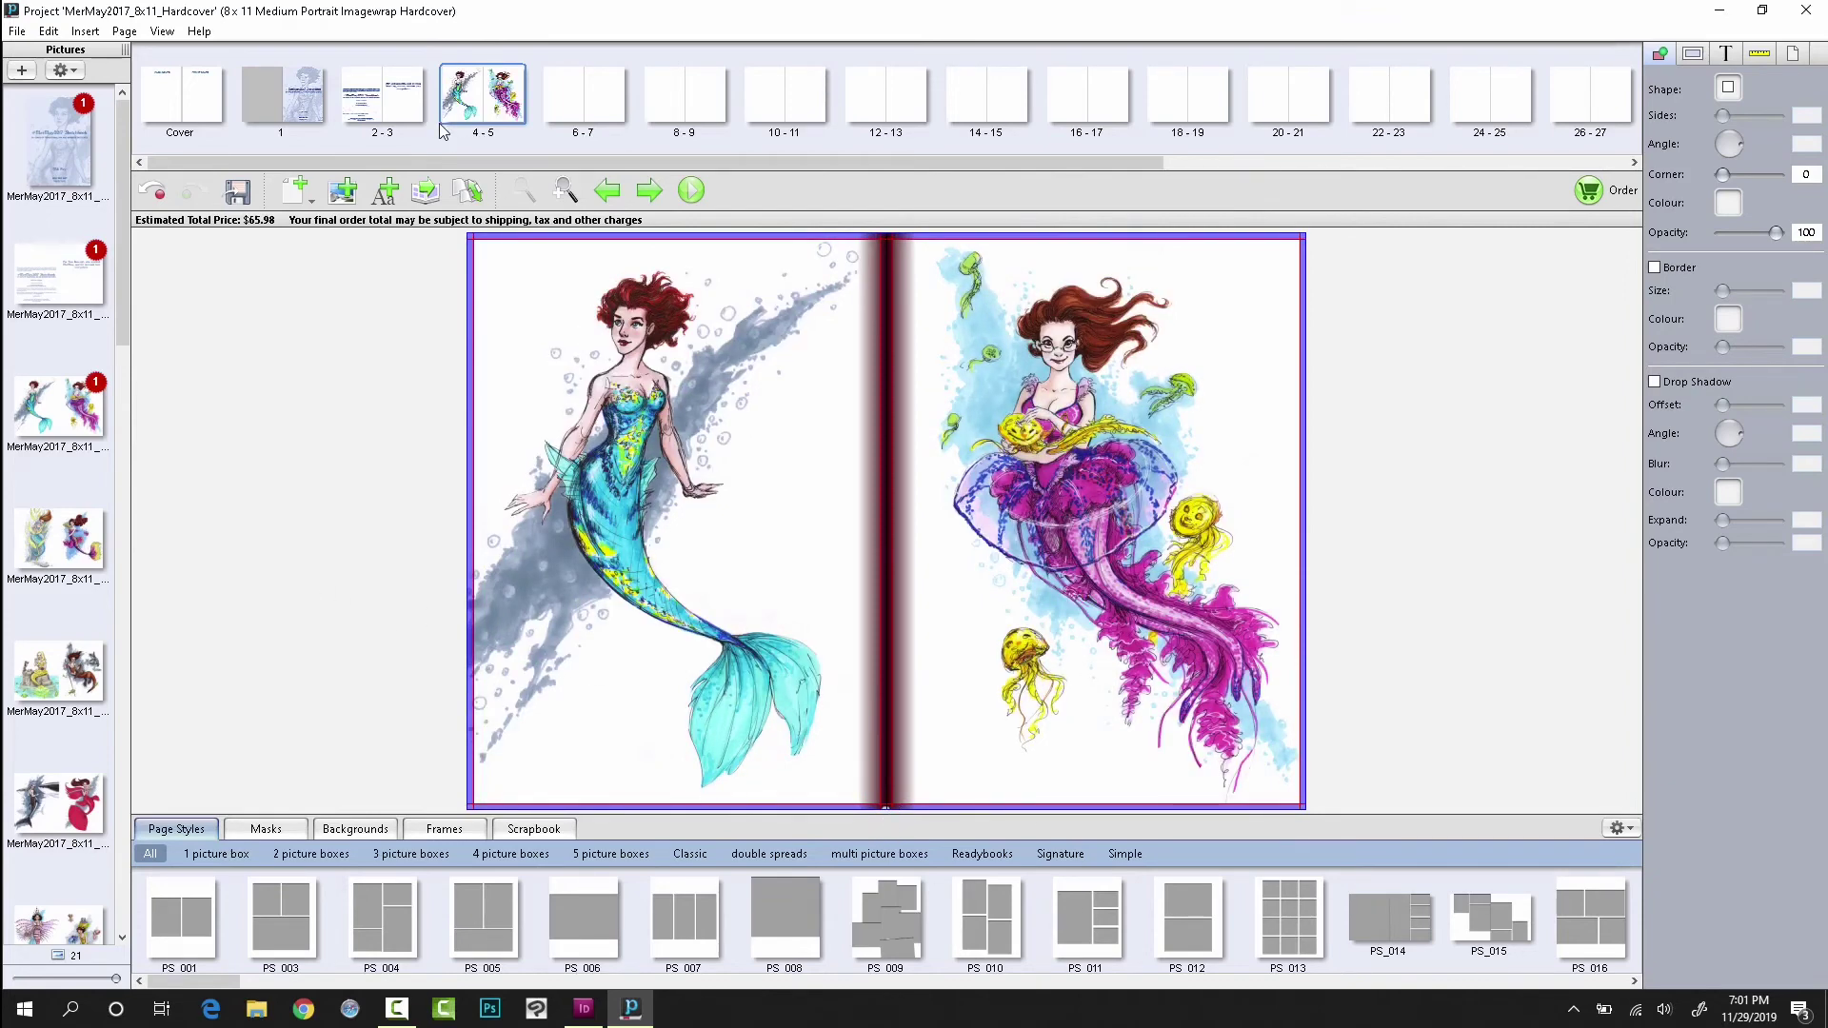
Step: Place the second mermaid artwork picture on the empty spread for pages 6 - 7
click(565, 93)
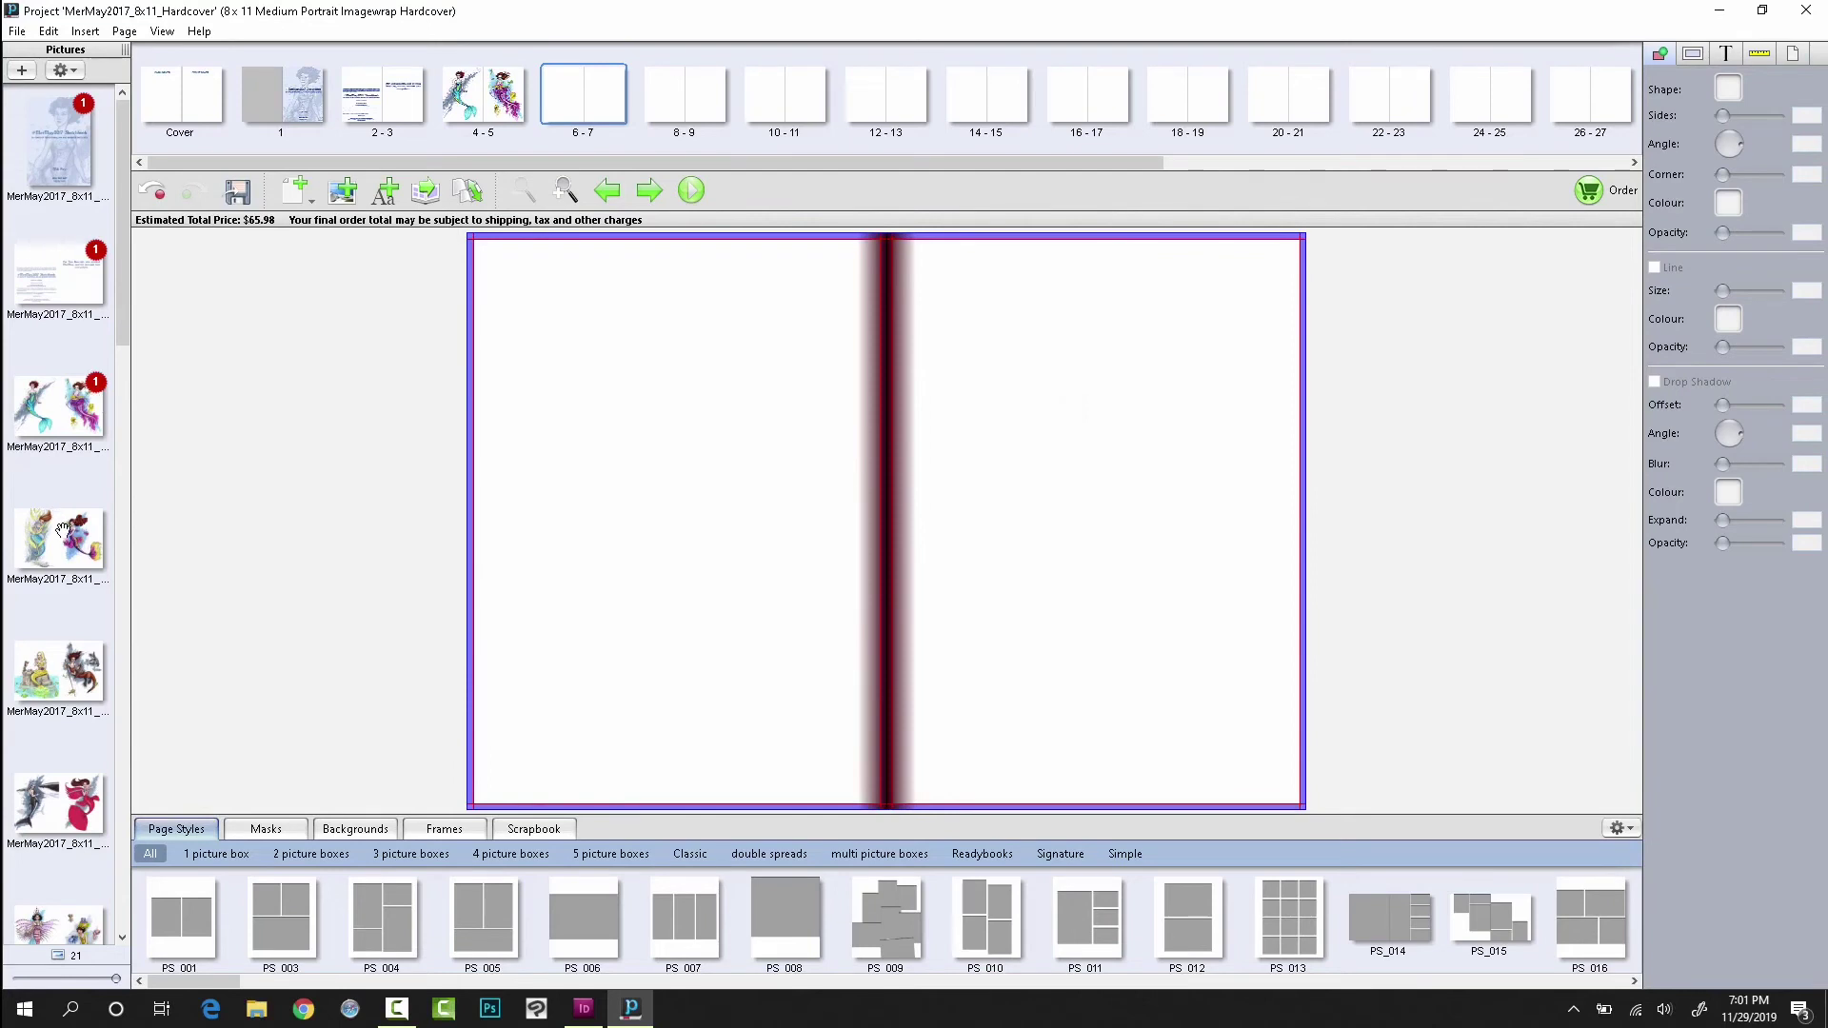
drag(63, 533, 571, 290)
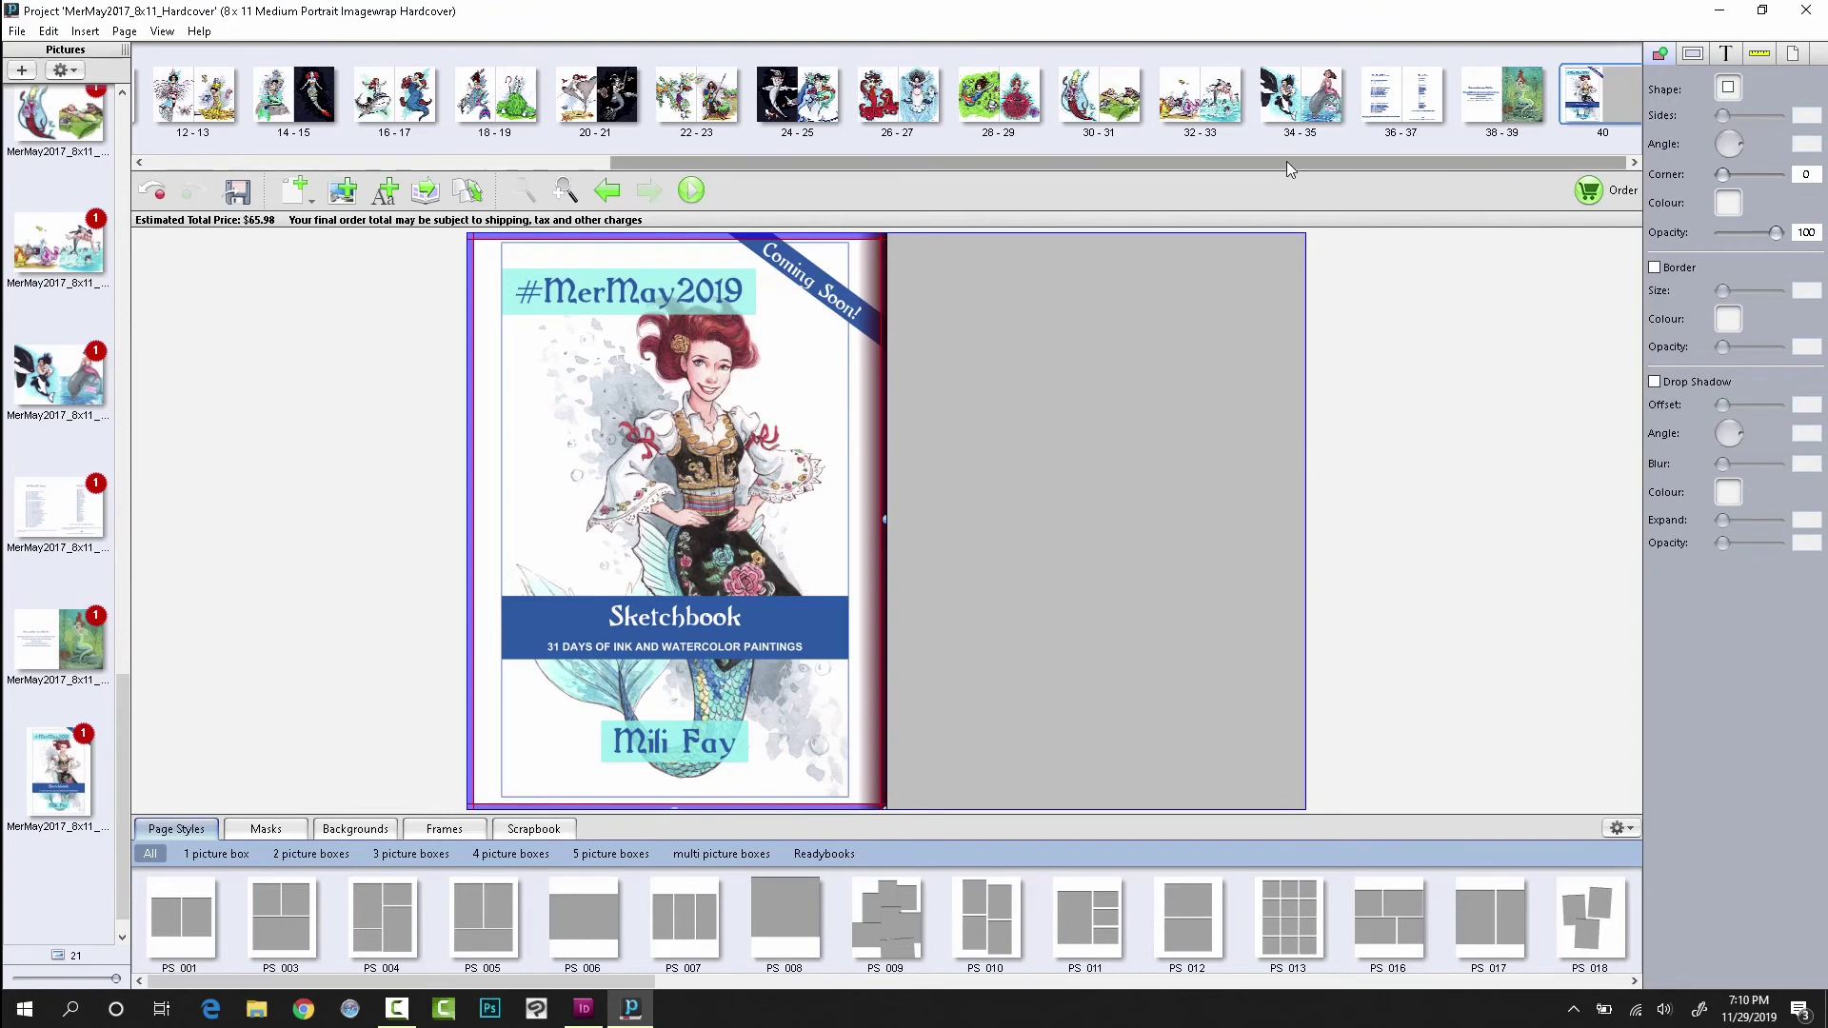
Step: Open the book preview and examine the cover, the title page and the copyright and dedication spread on pages 2 - 3
drag(1287, 161, 805, 200)
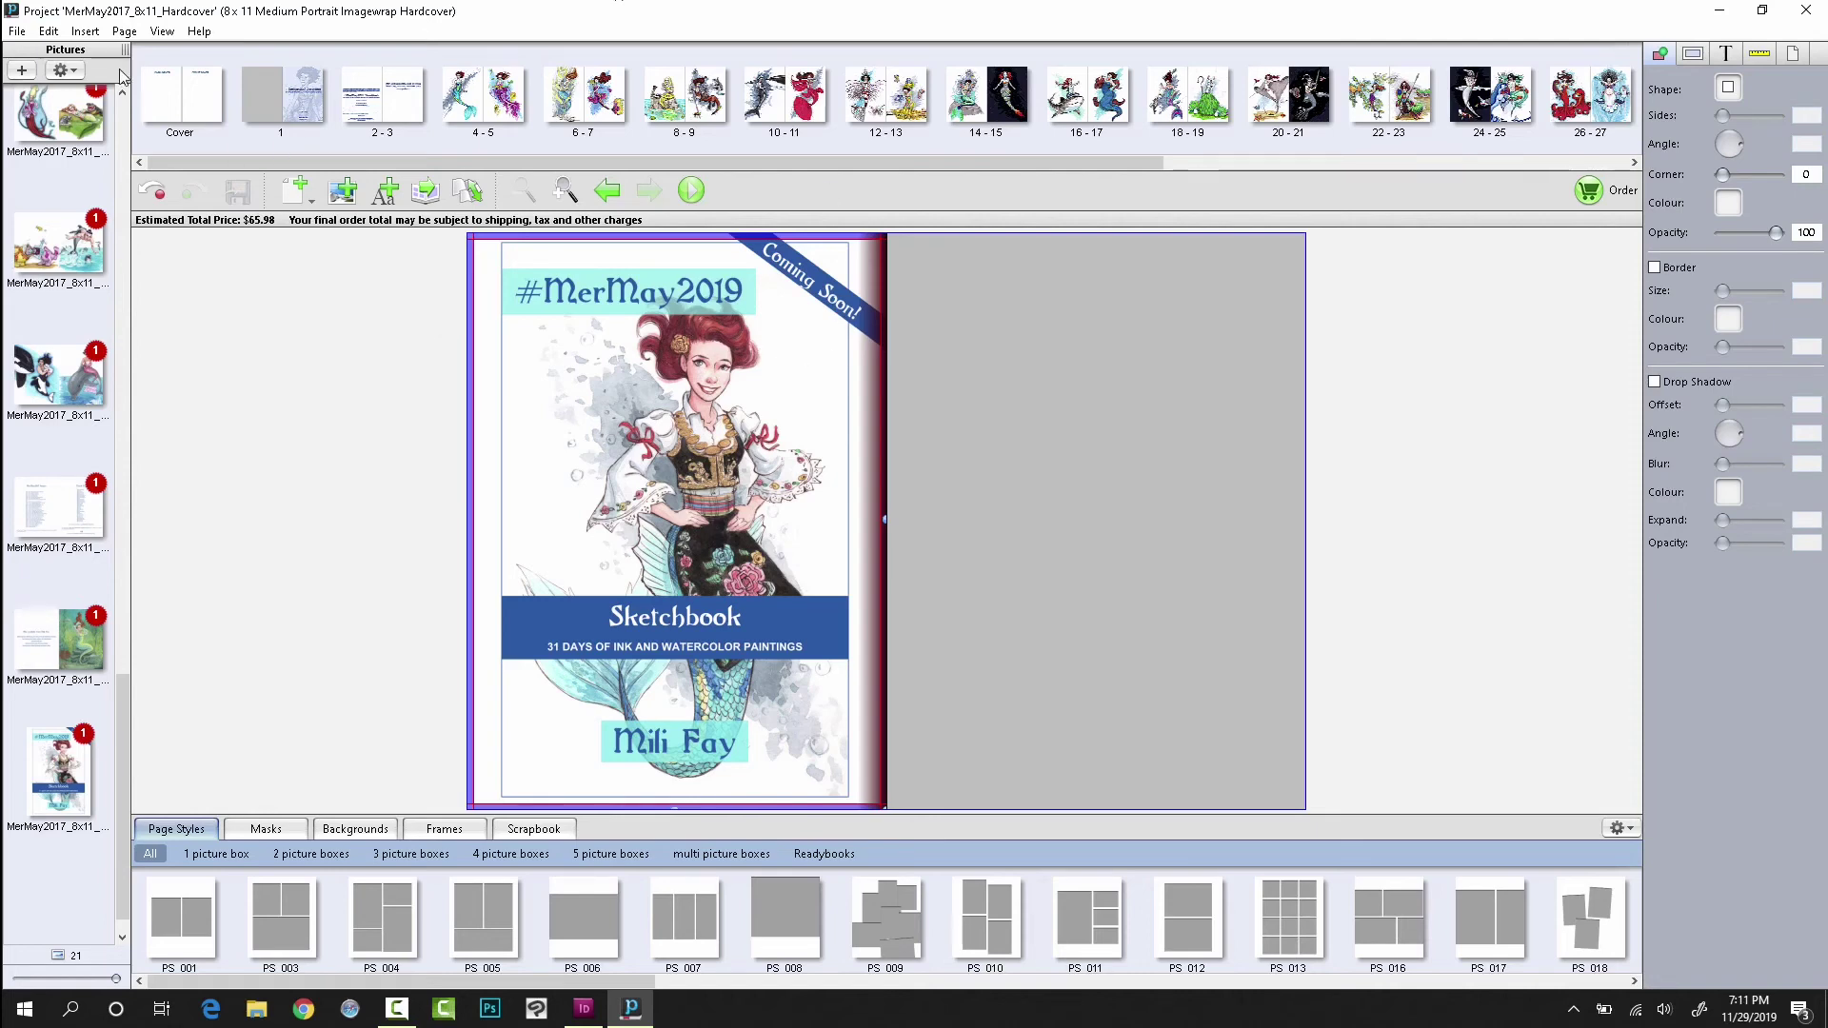
click(162, 32)
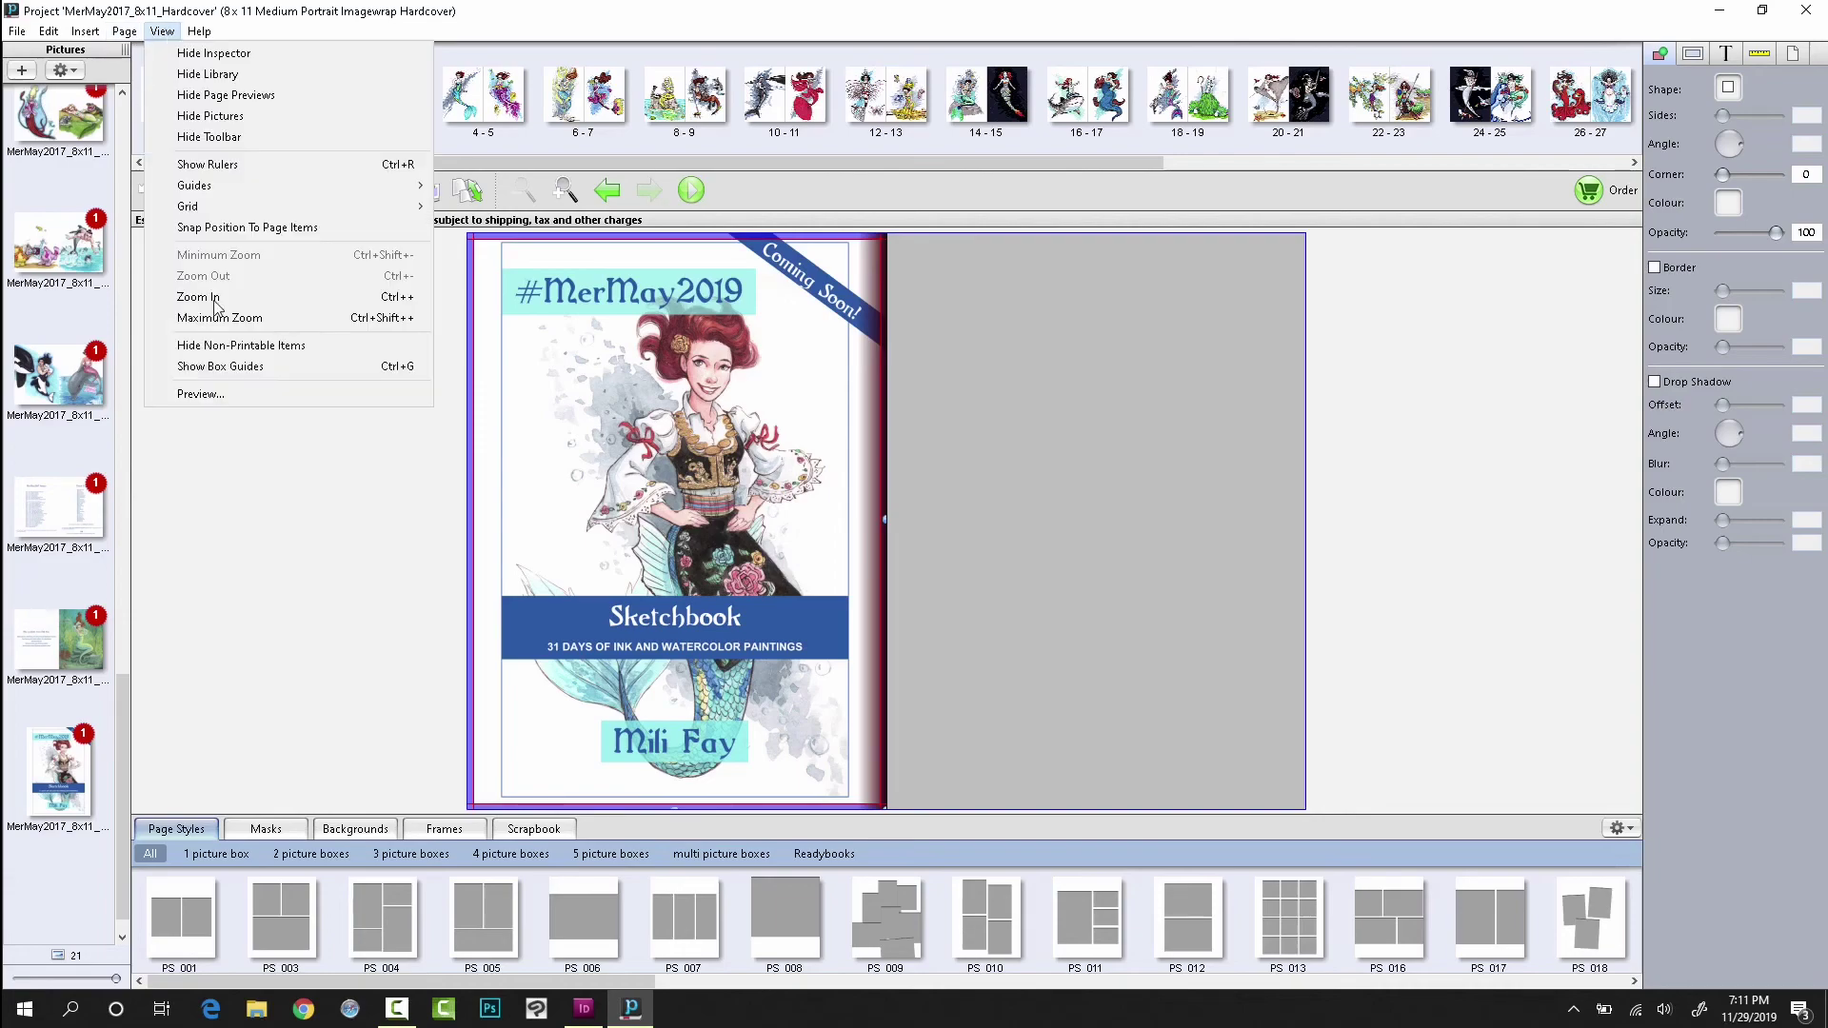
click(201, 394)
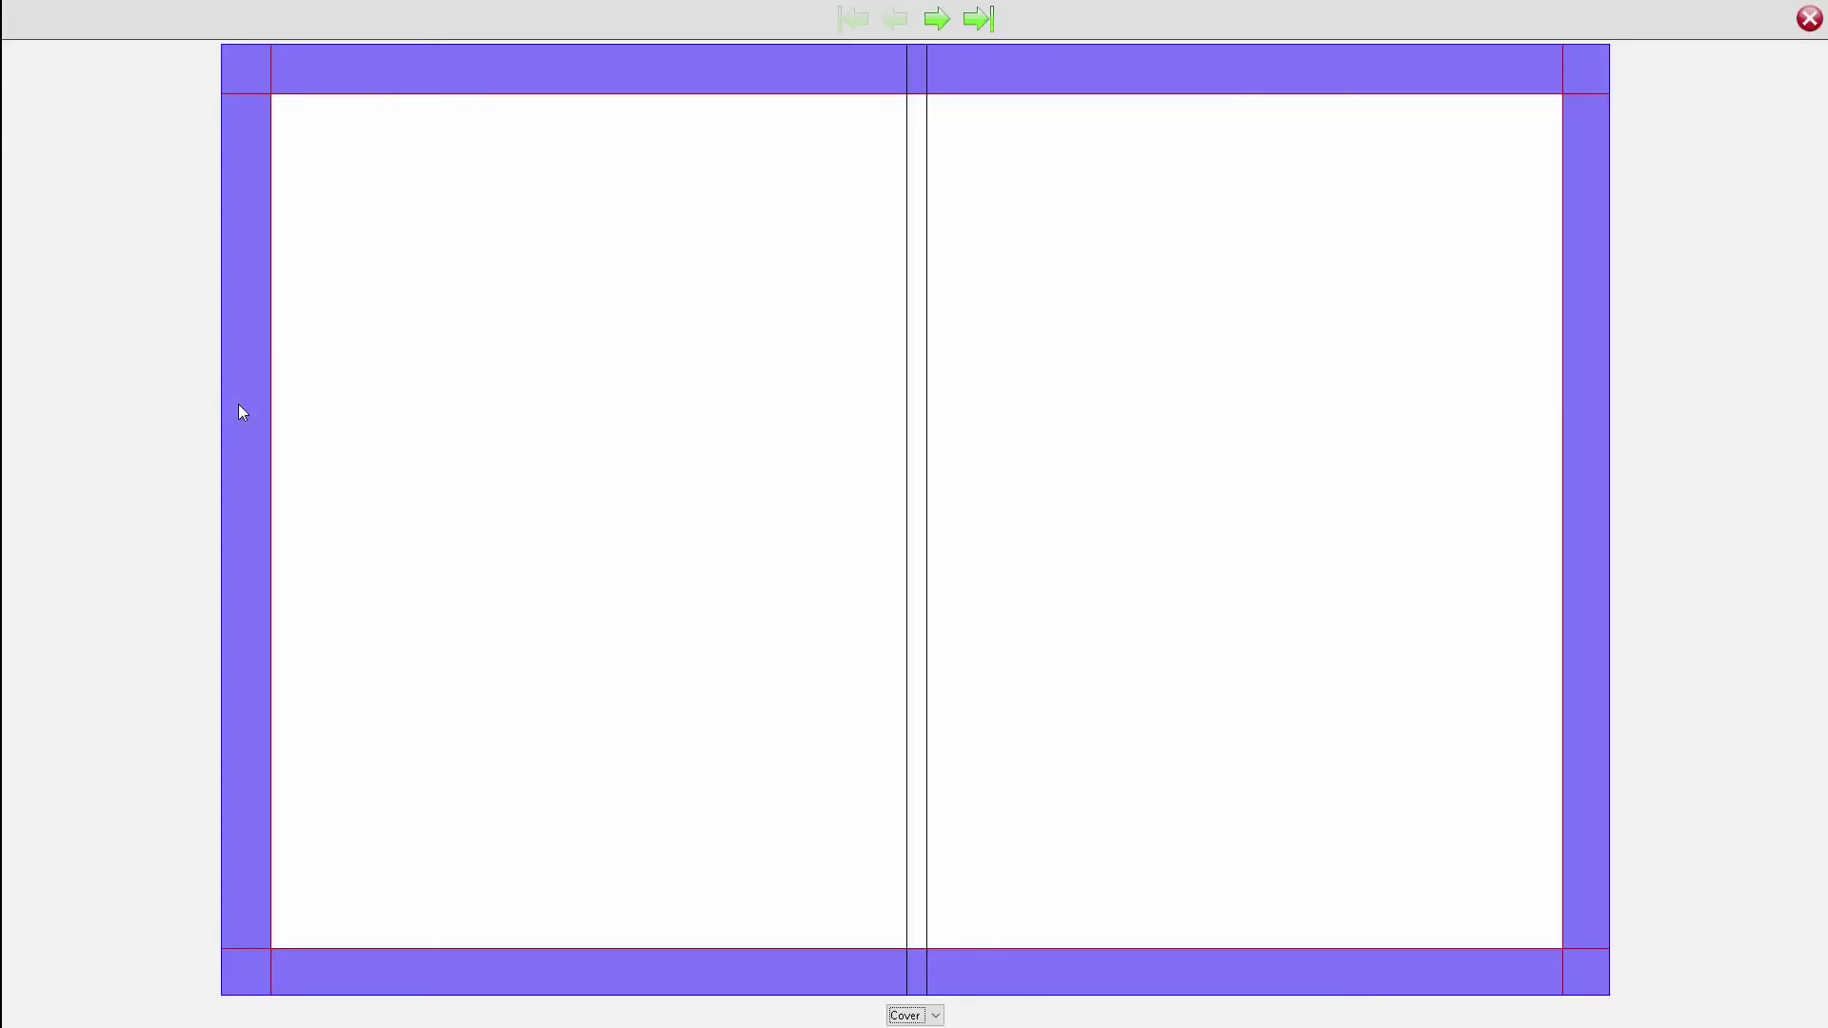
click(938, 19)
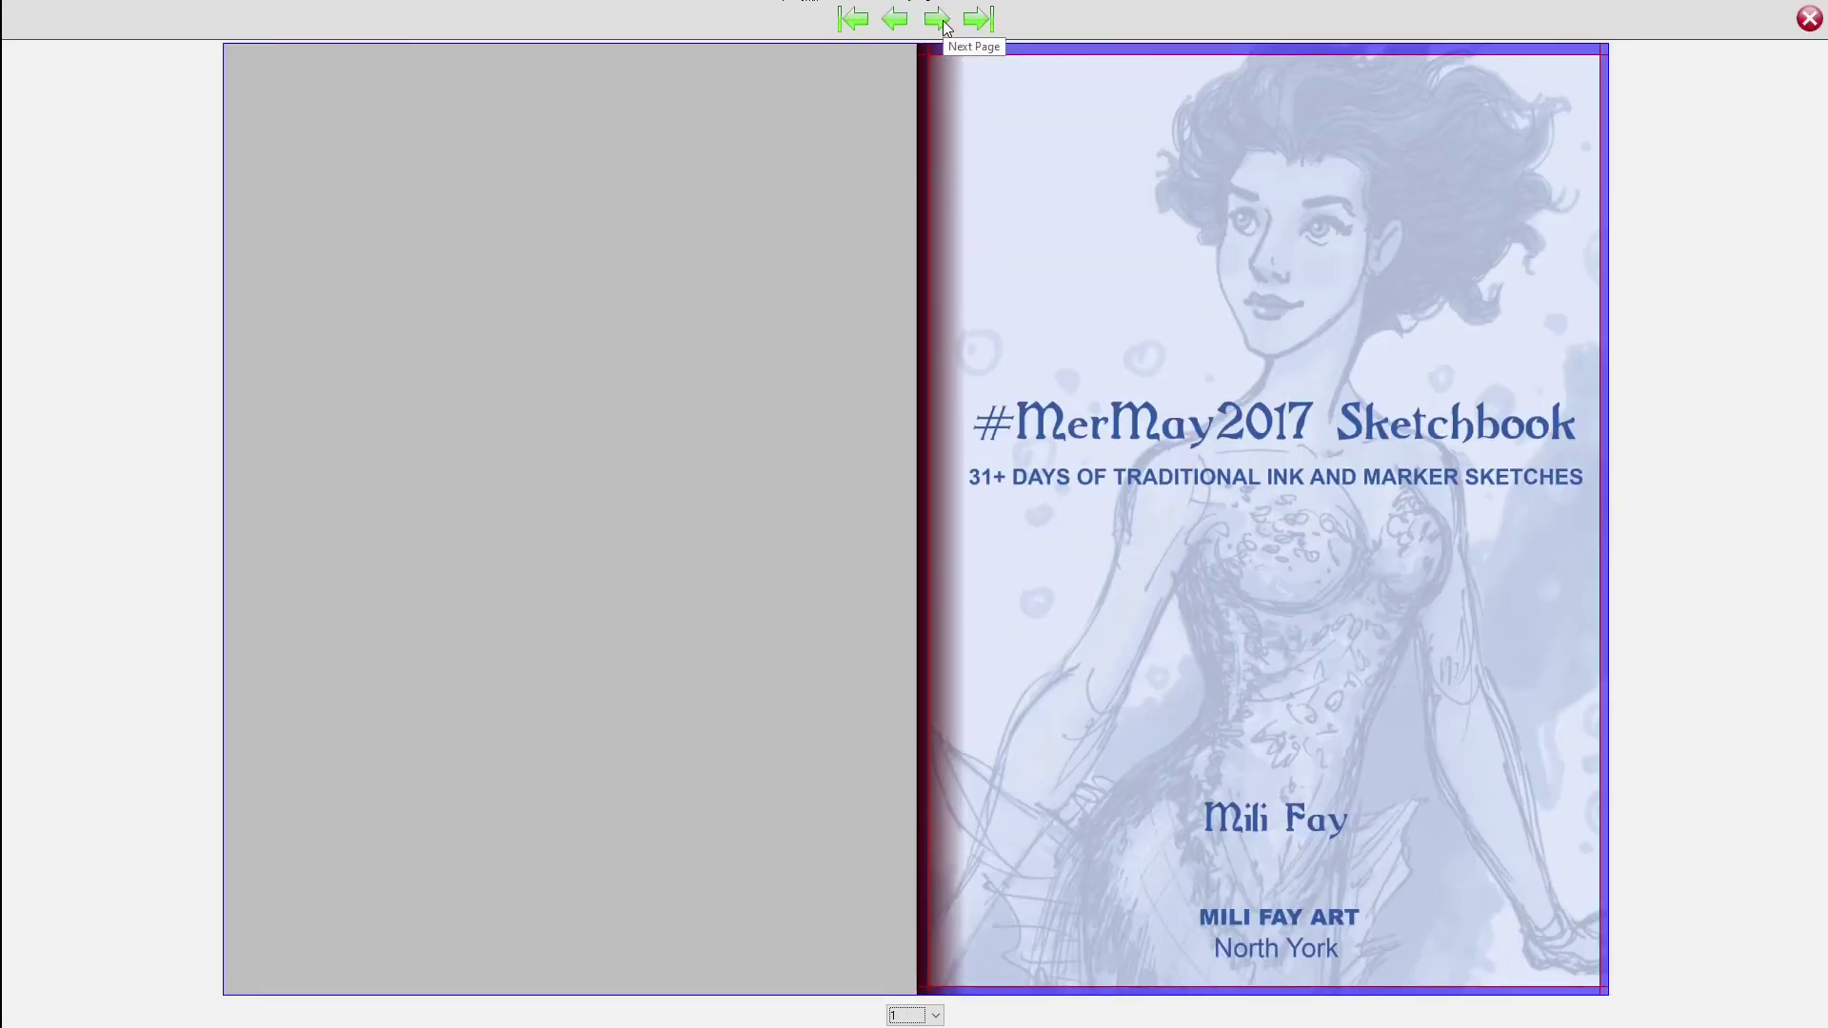
click(938, 19)
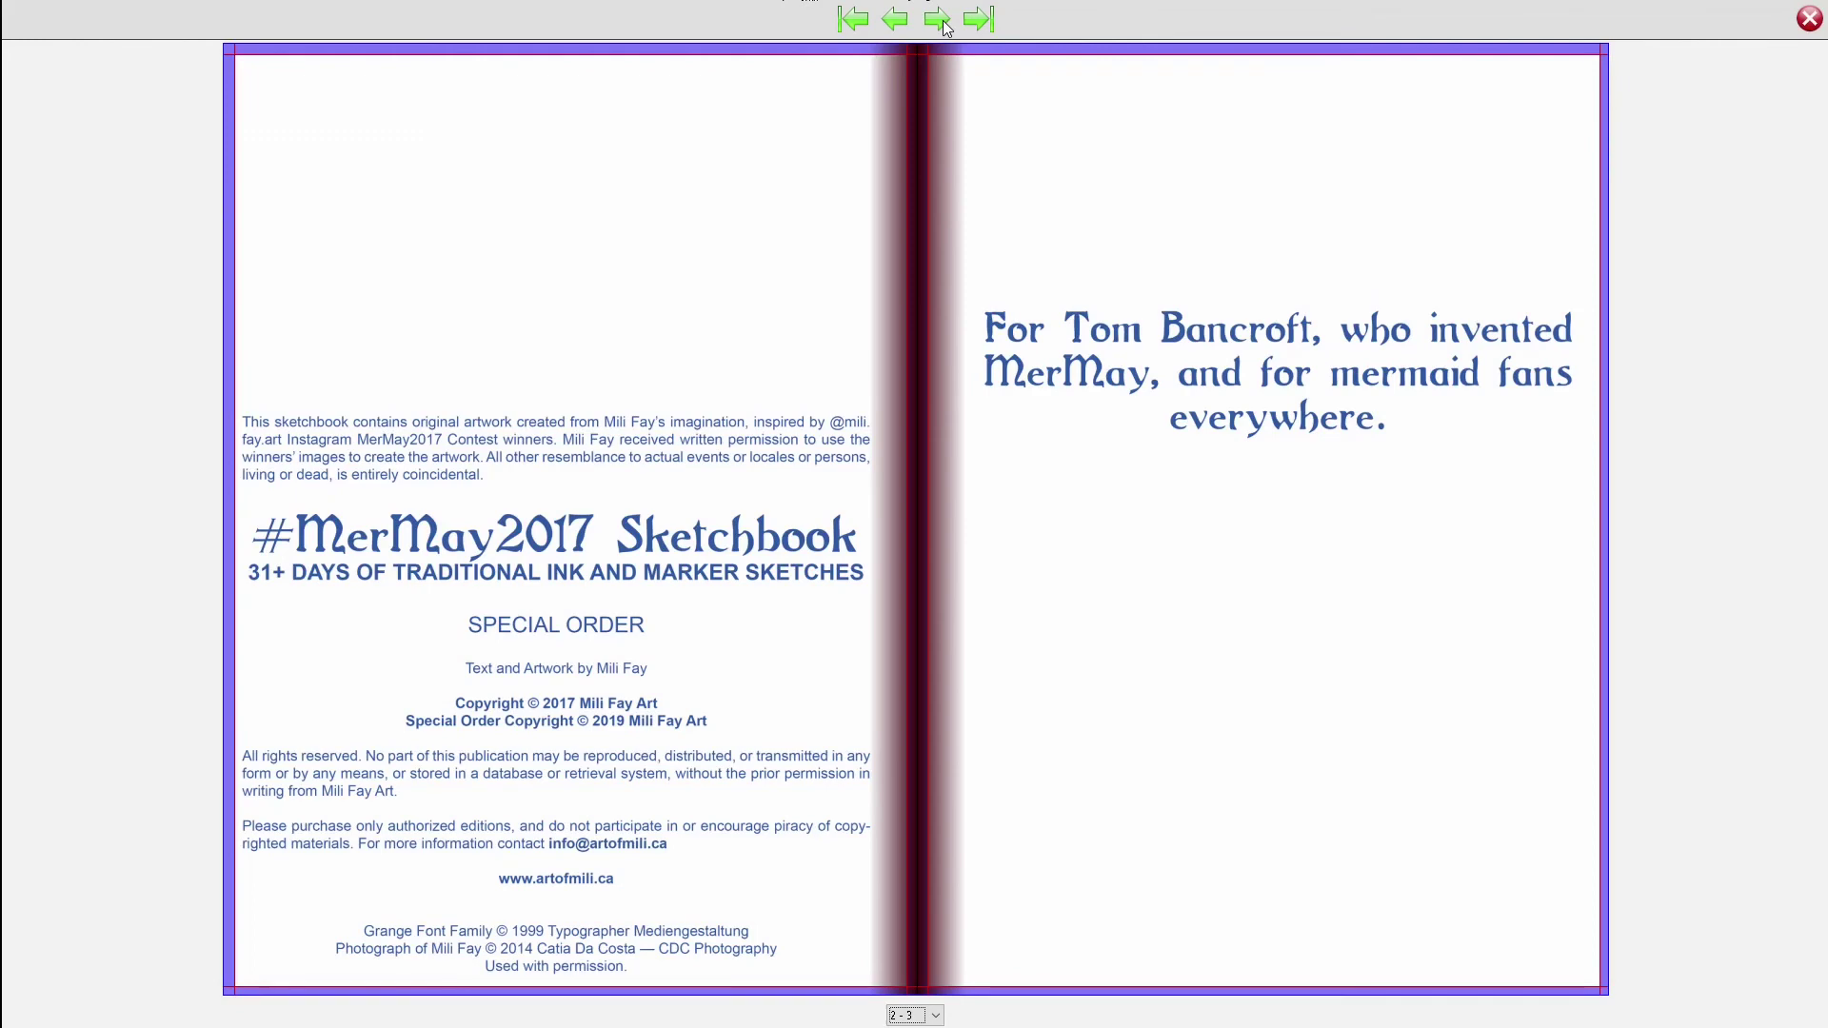
Step: Page through the previewed artwork spreads from pages 4 - 5 to 20 - 21, checking picture placement against the trim and gutter
click(946, 26)
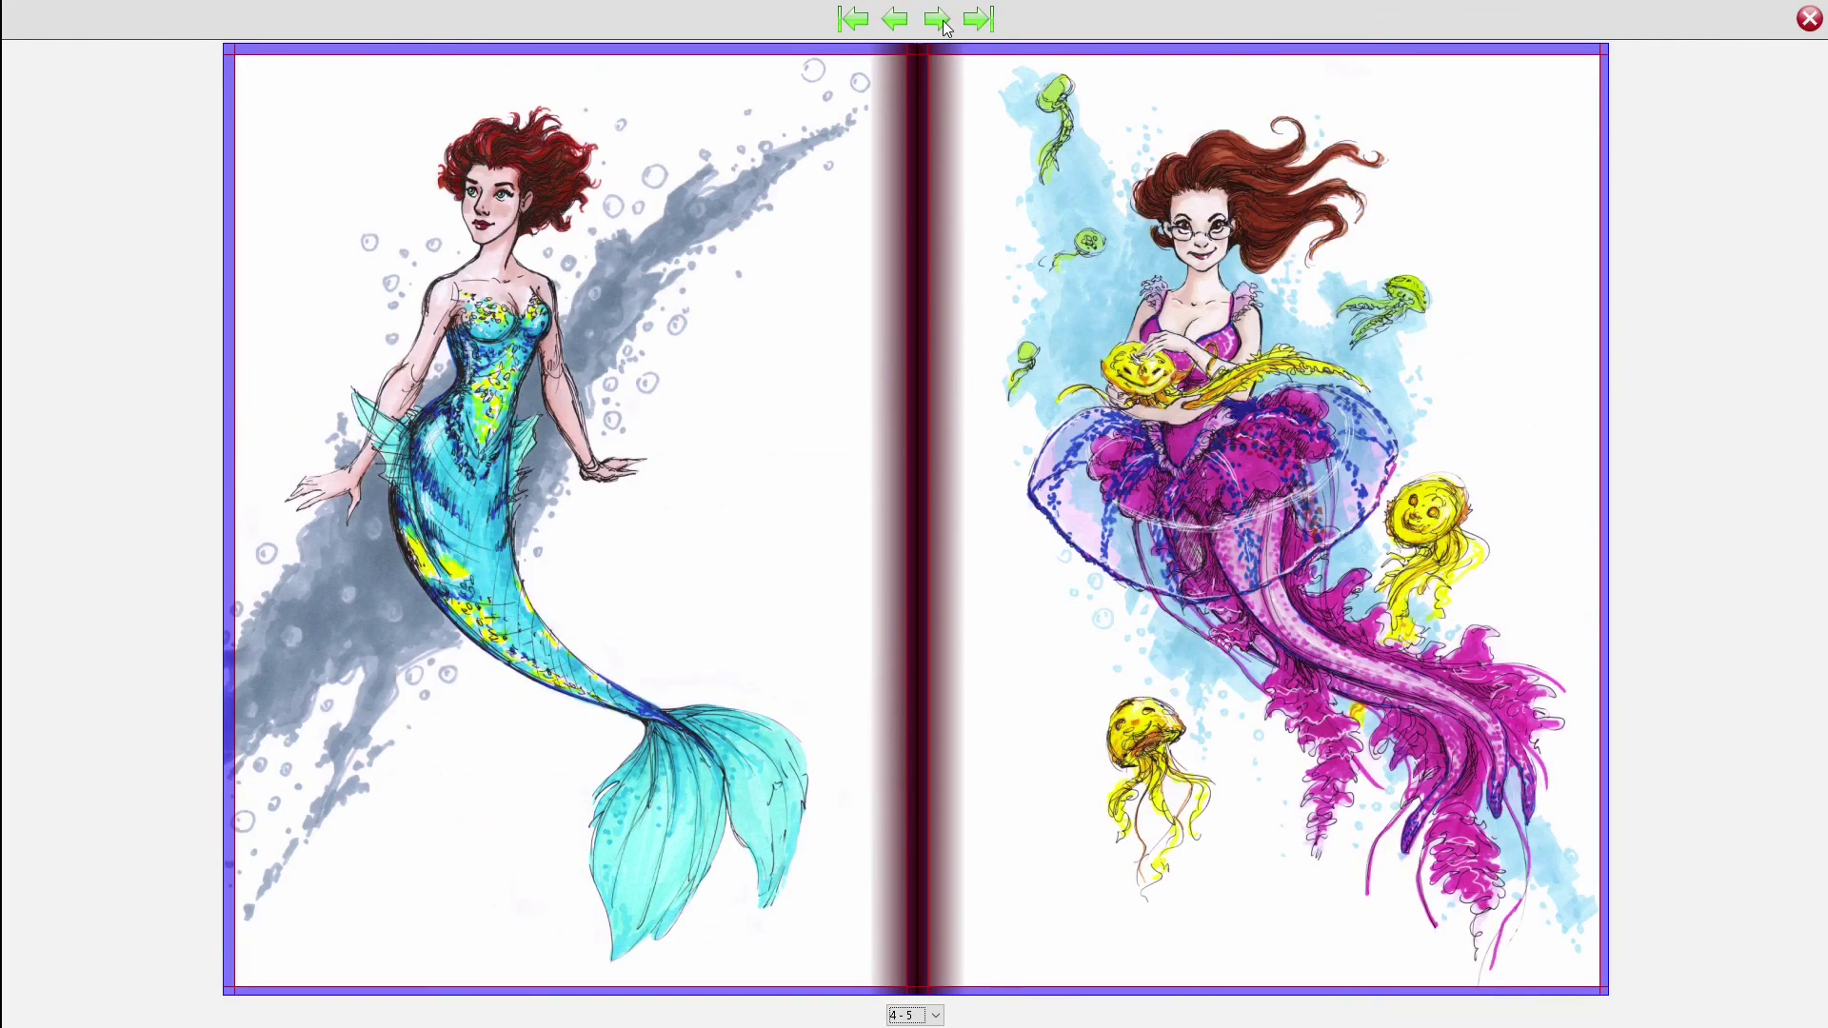
click(946, 27)
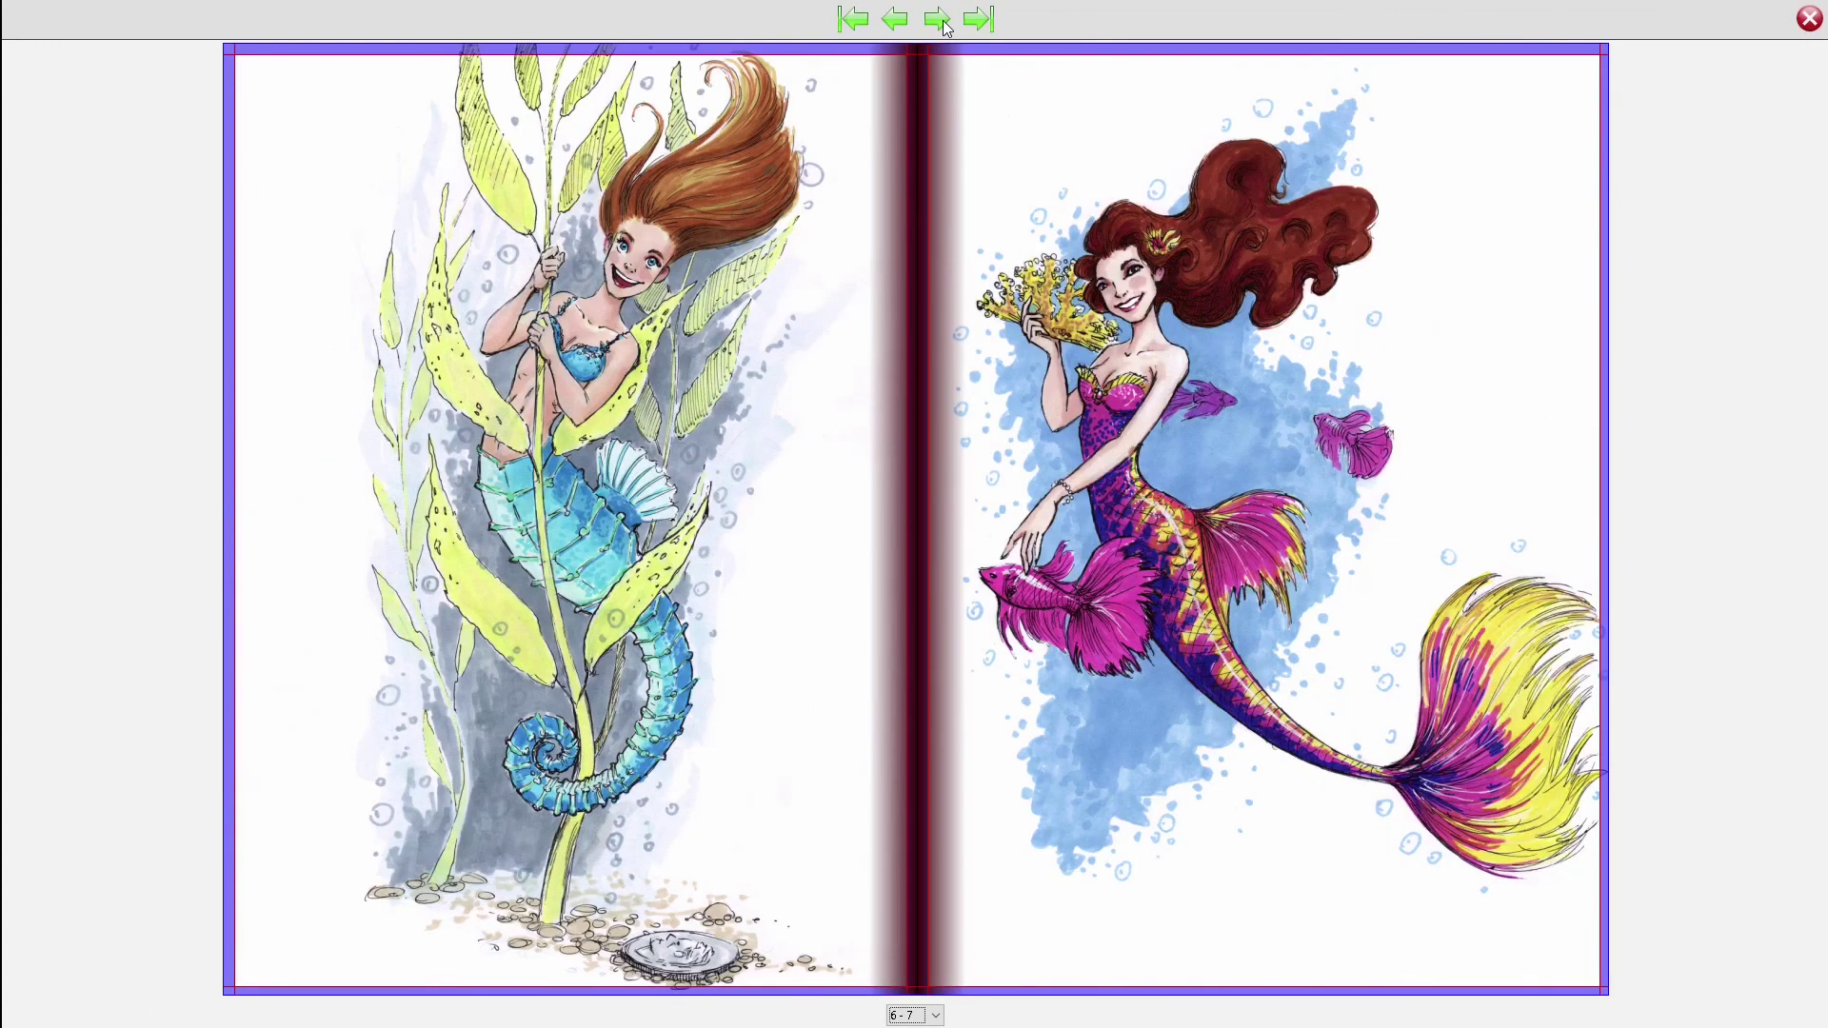
click(946, 27)
click(945, 27)
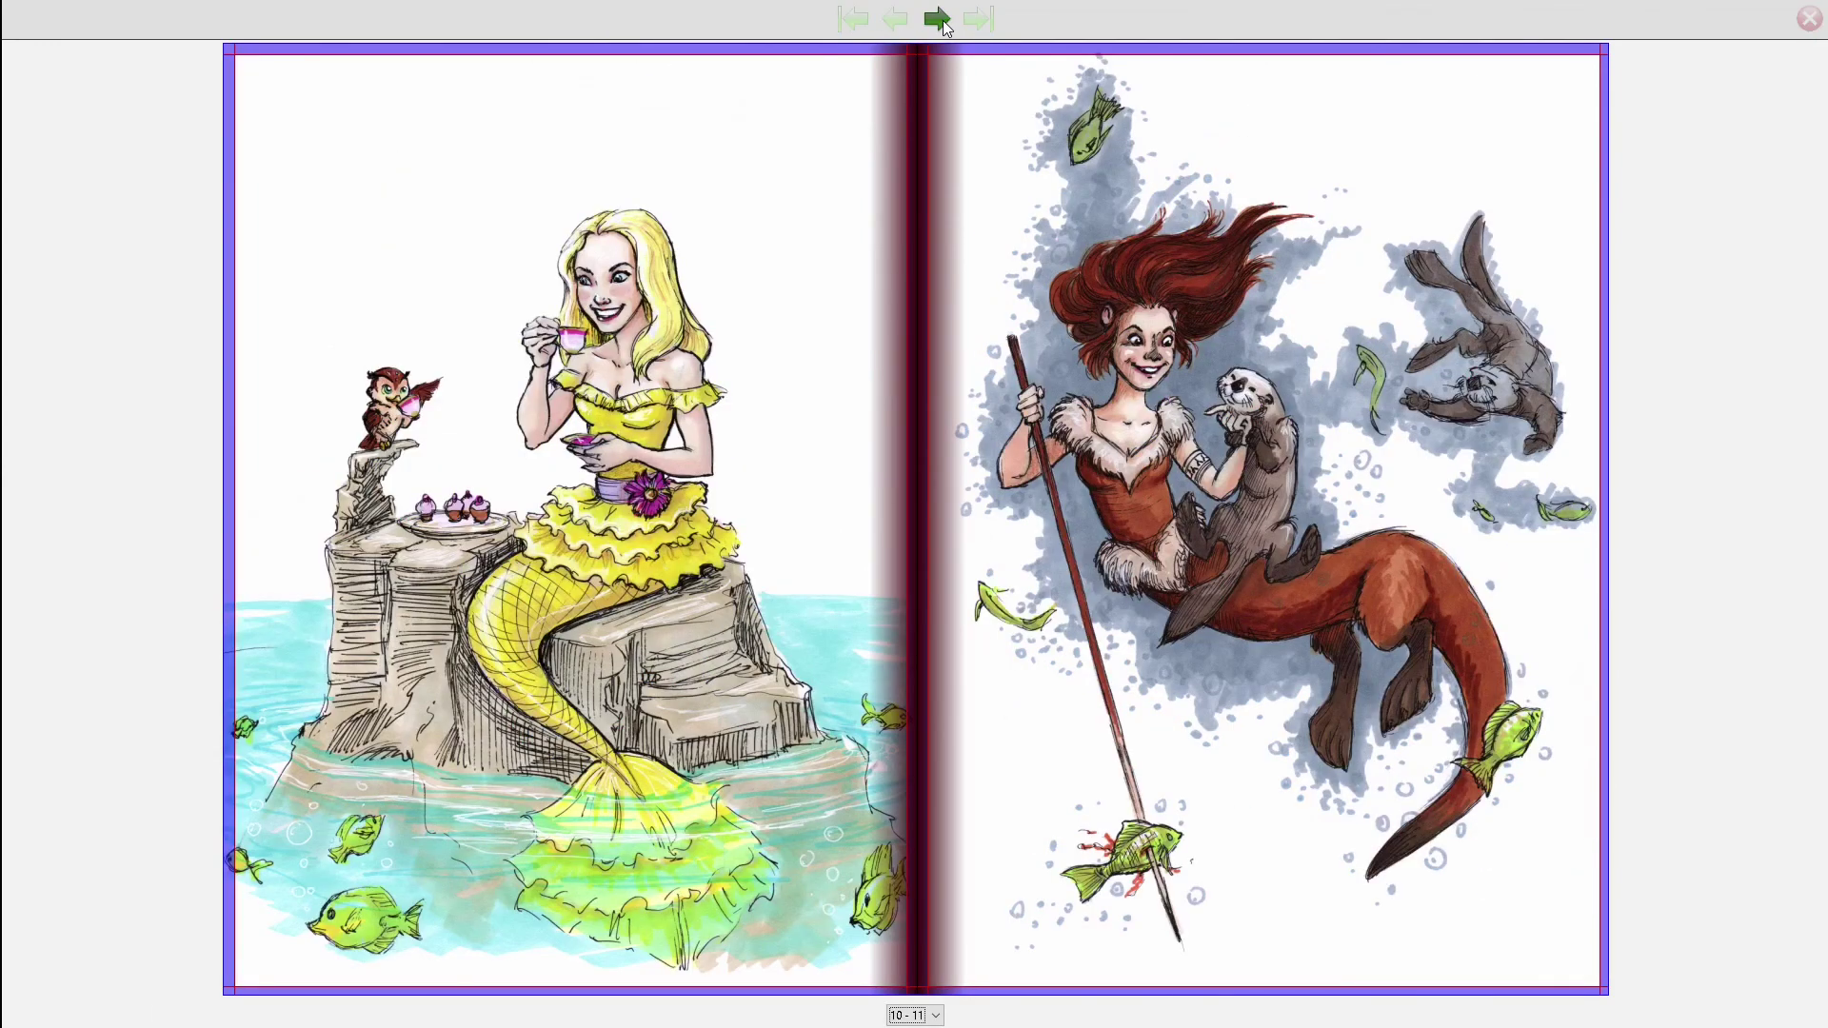
click(945, 27)
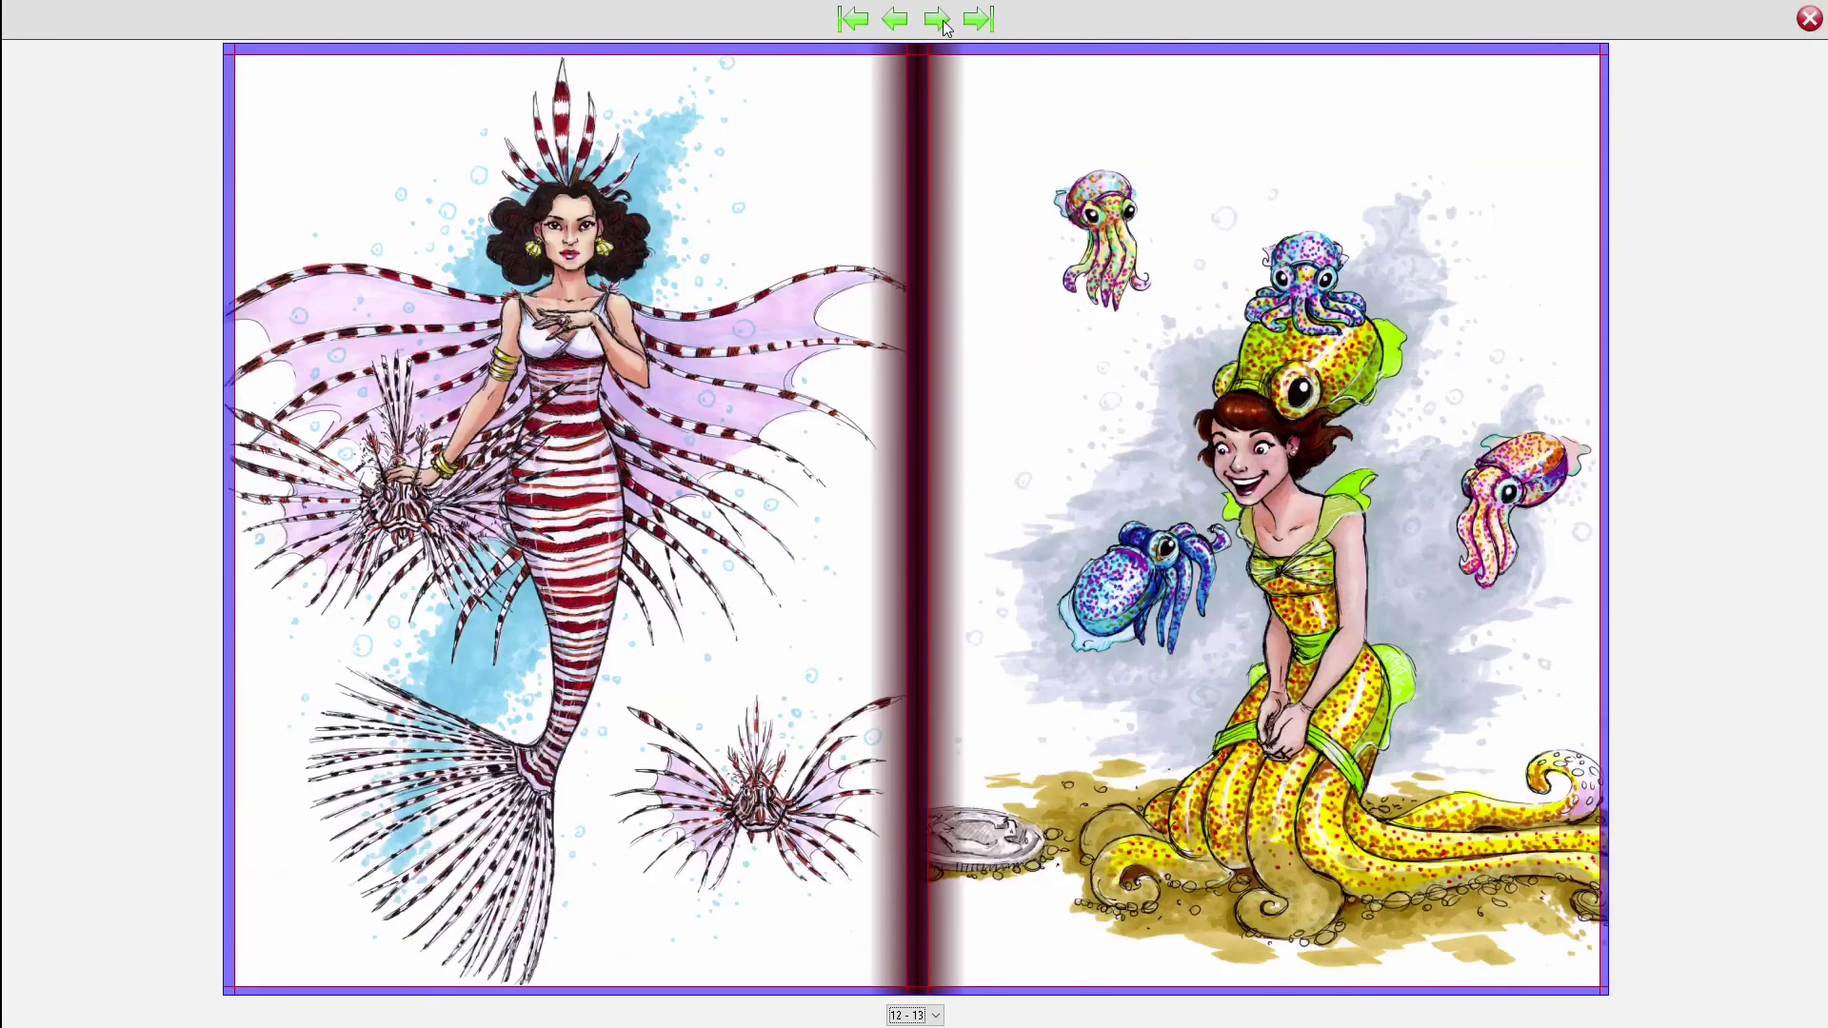
click(946, 27)
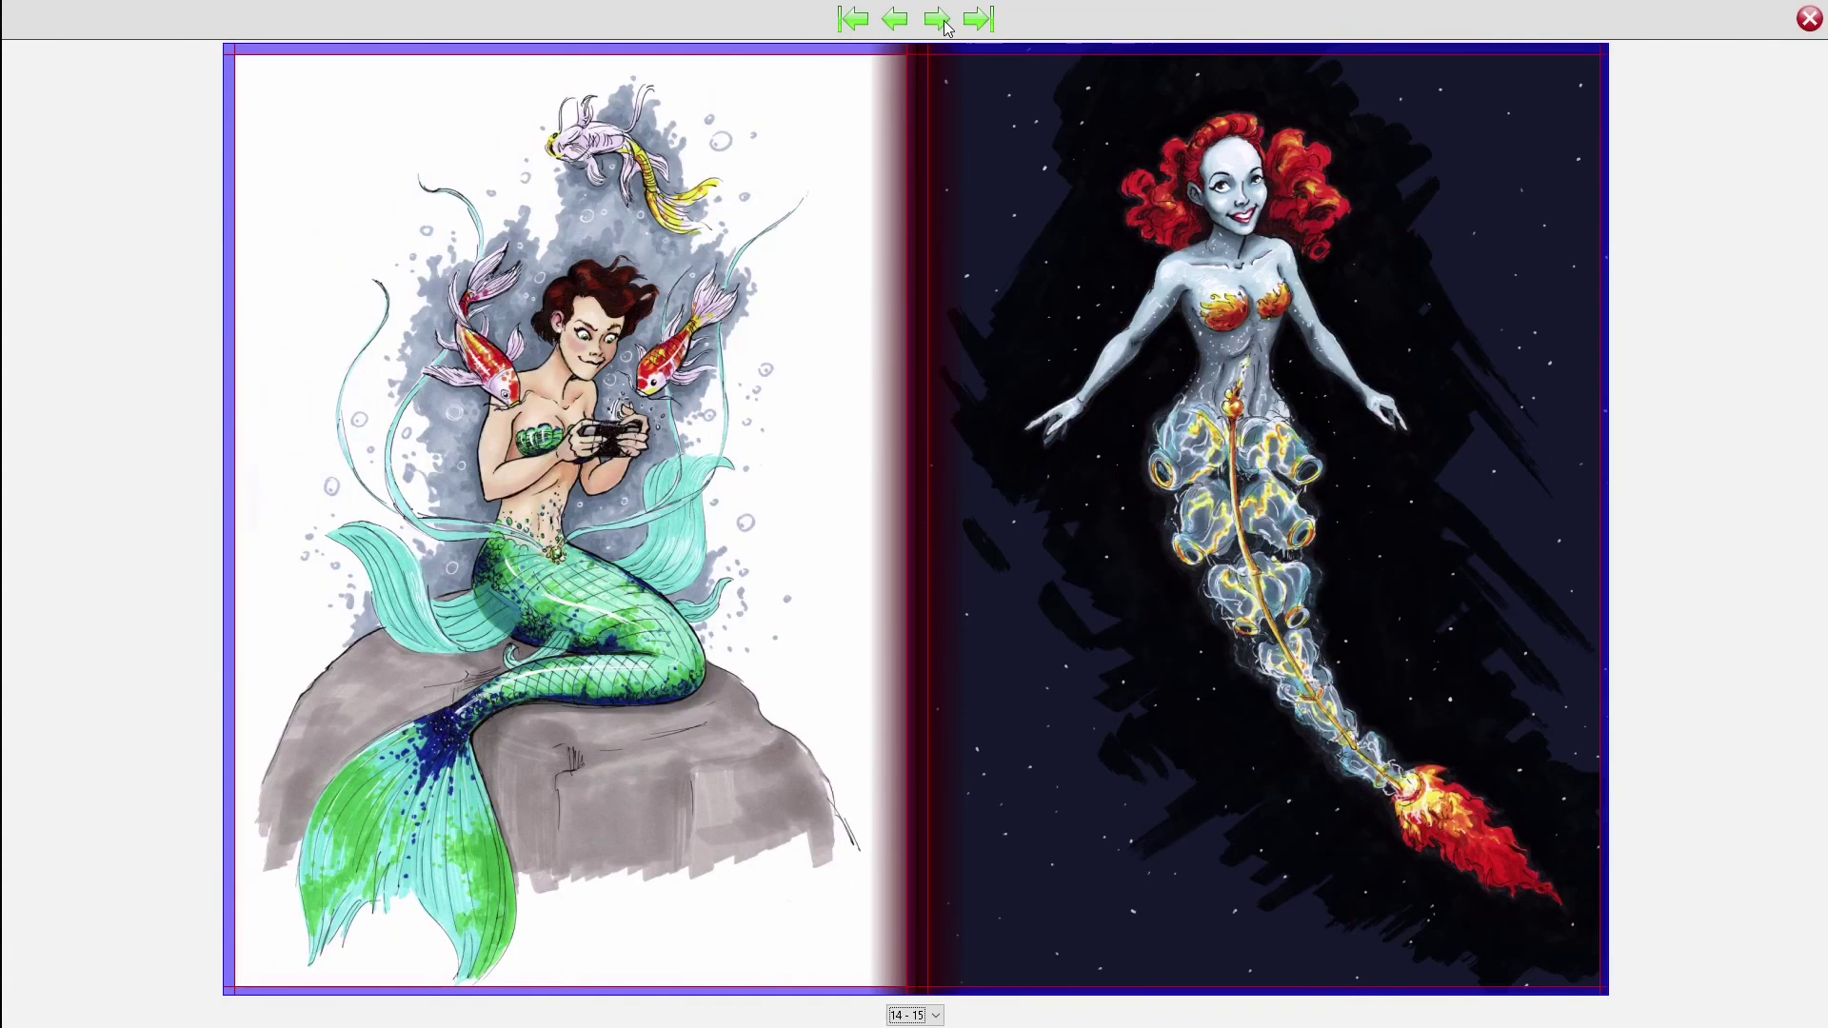
double_click(946, 27)
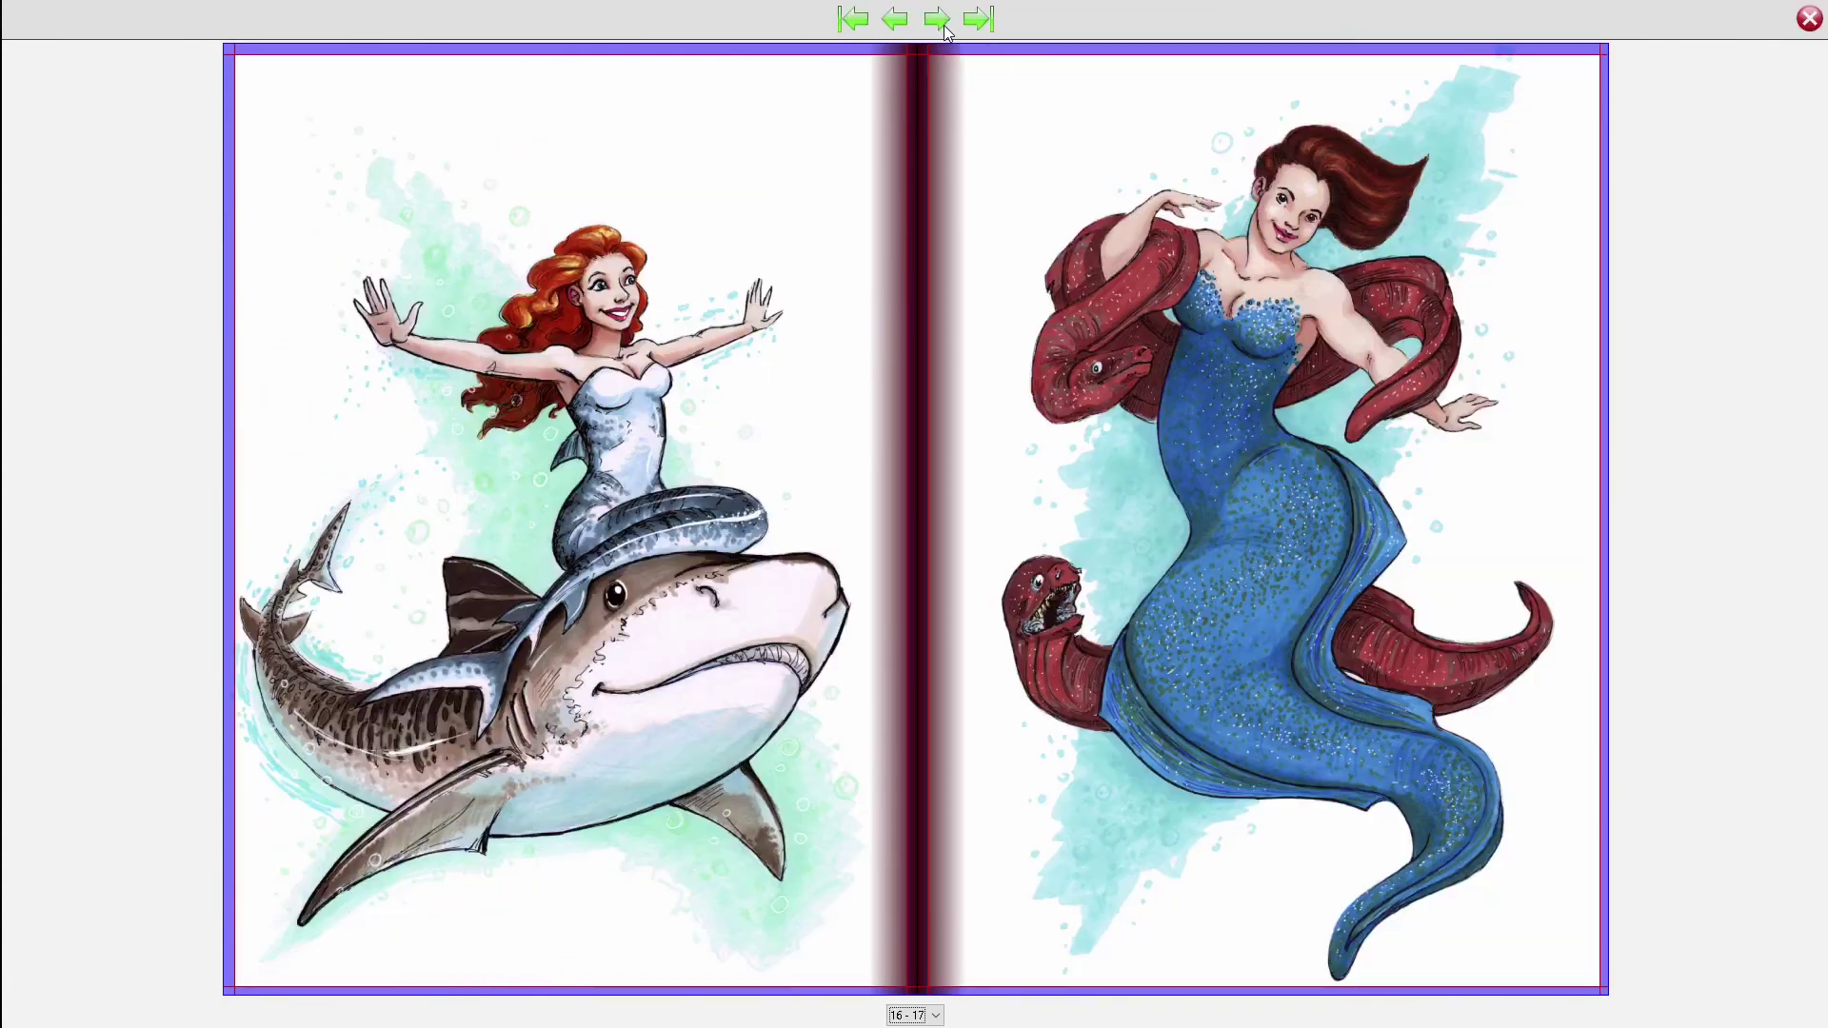
click(938, 27)
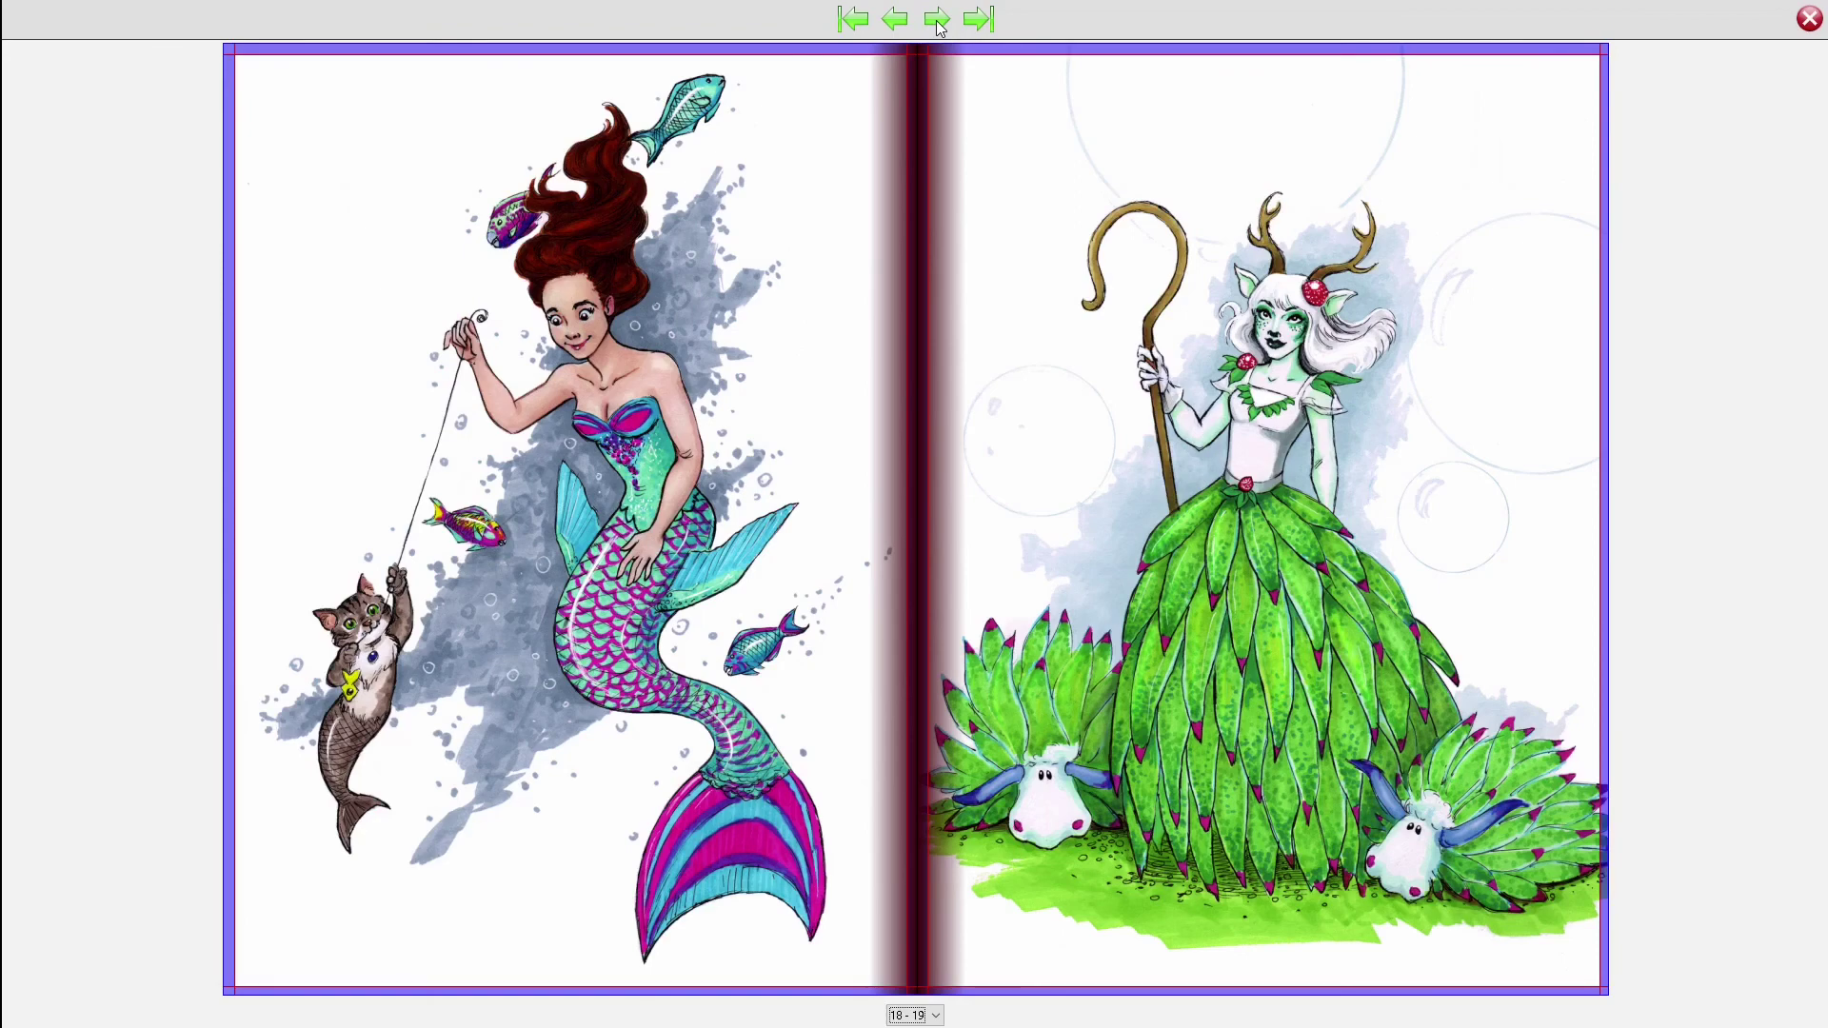
click(938, 27)
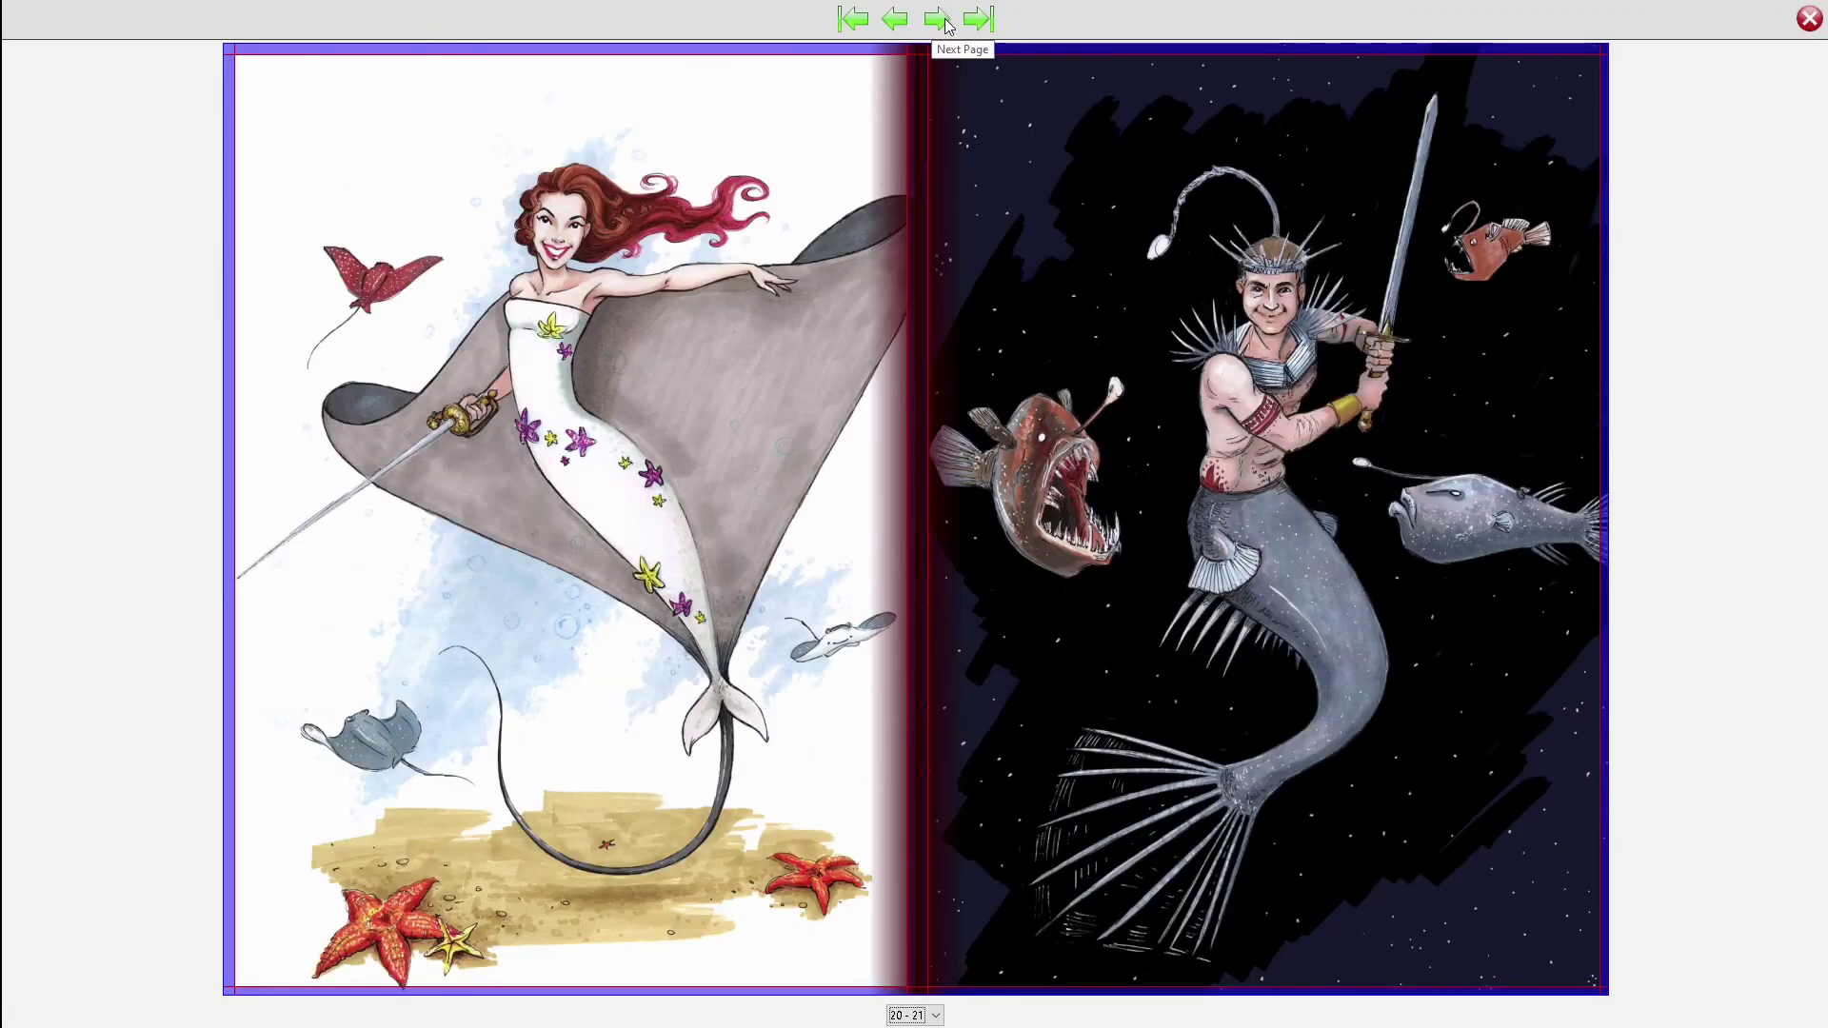
Step: Check the previewed spreads from pages 22 - 23 to the image list and thank-you spread on pages 36 - 37
click(938, 19)
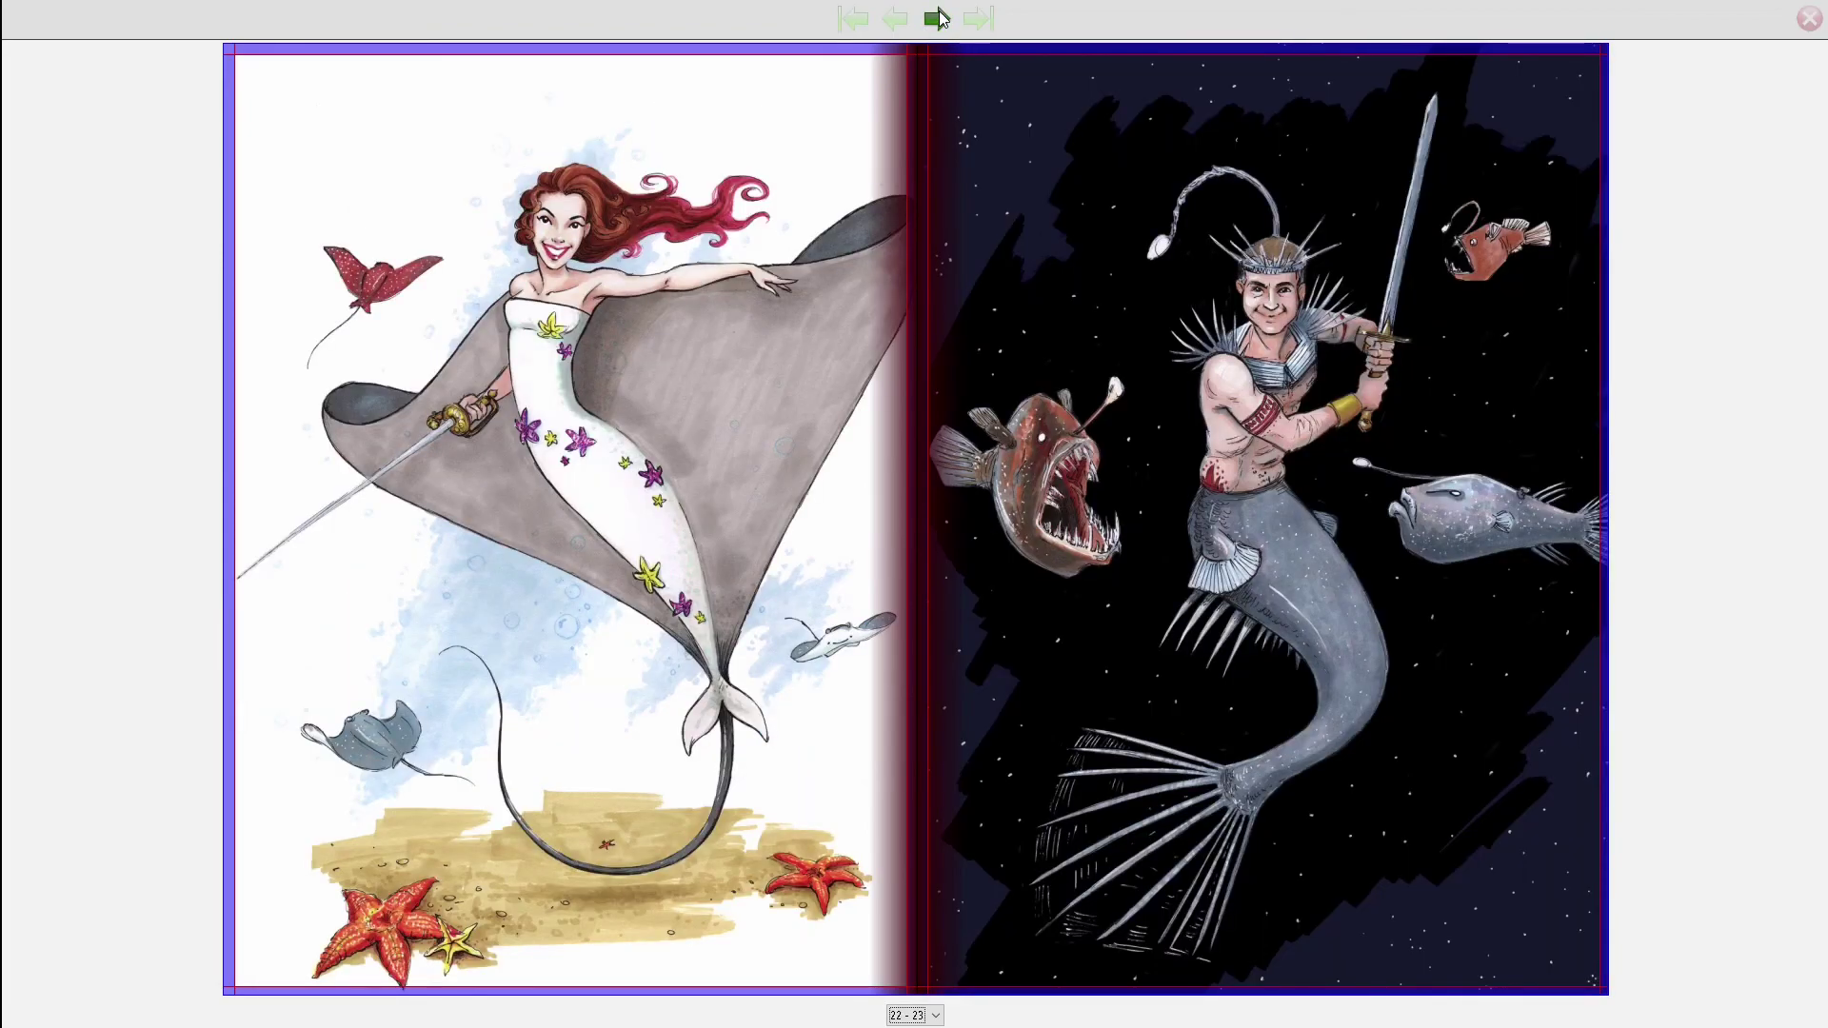
click(938, 19)
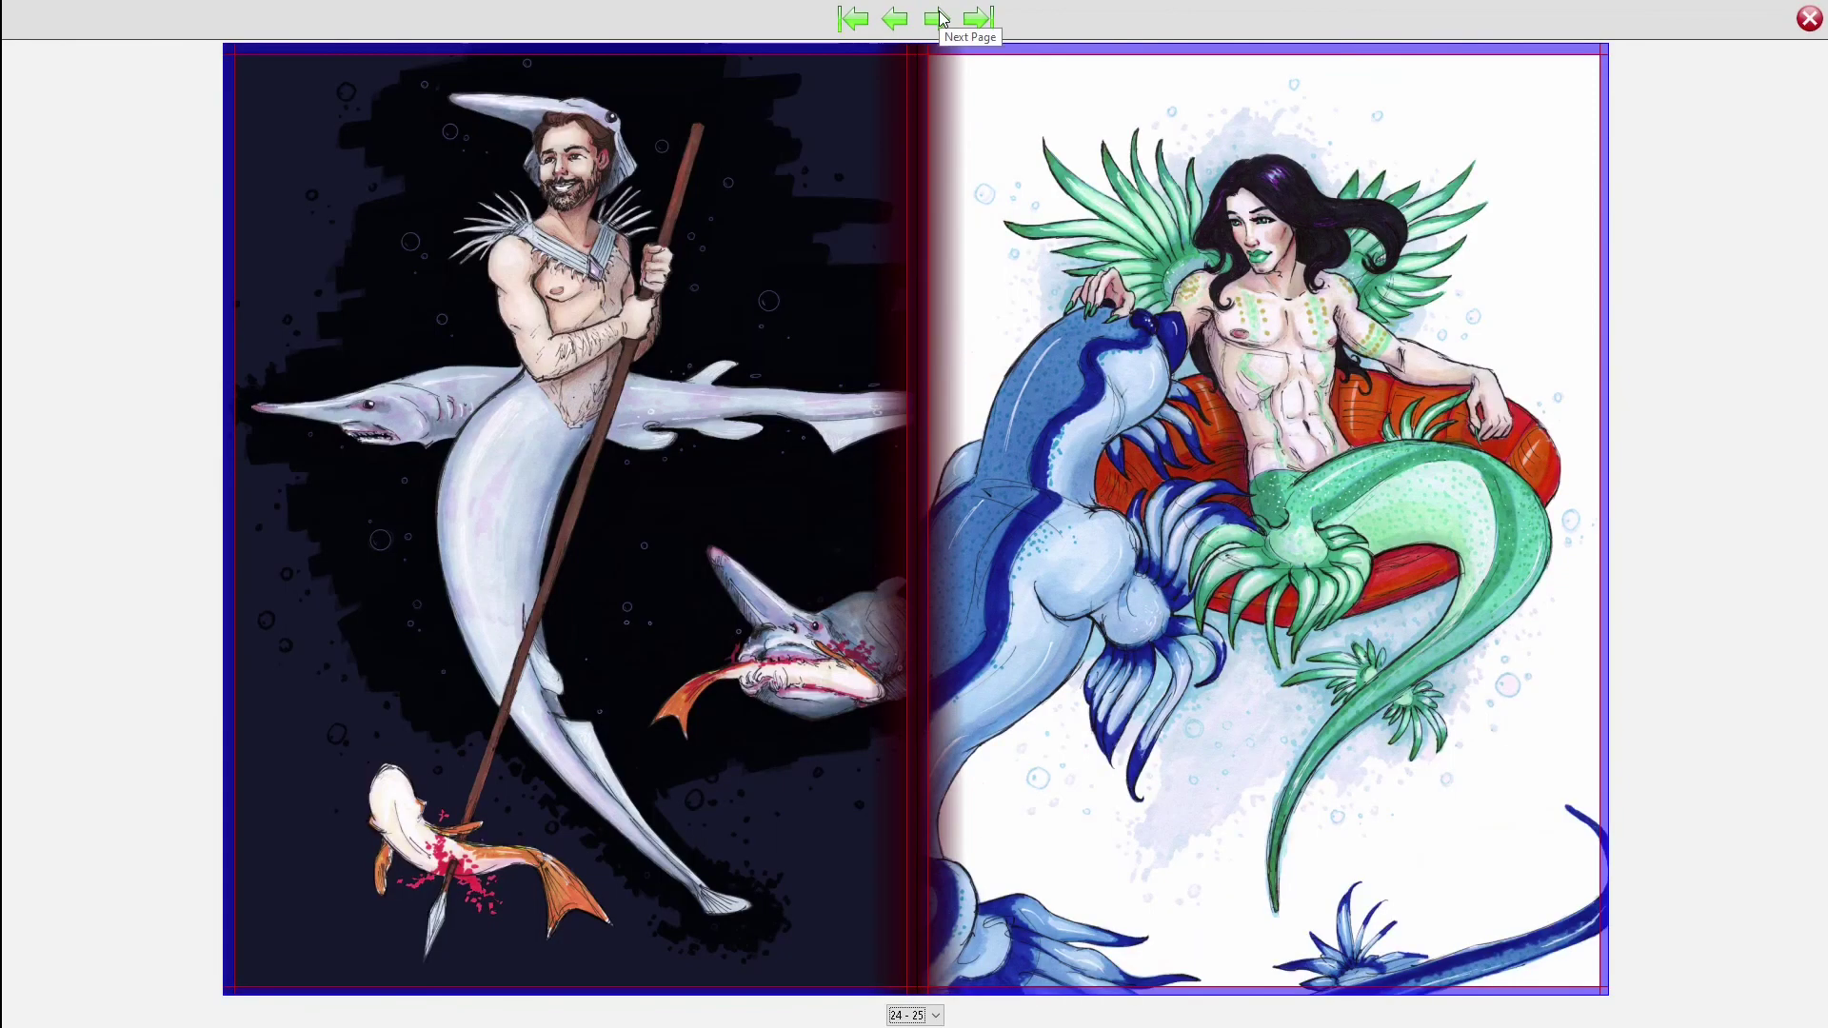
click(938, 19)
click(938, 19)
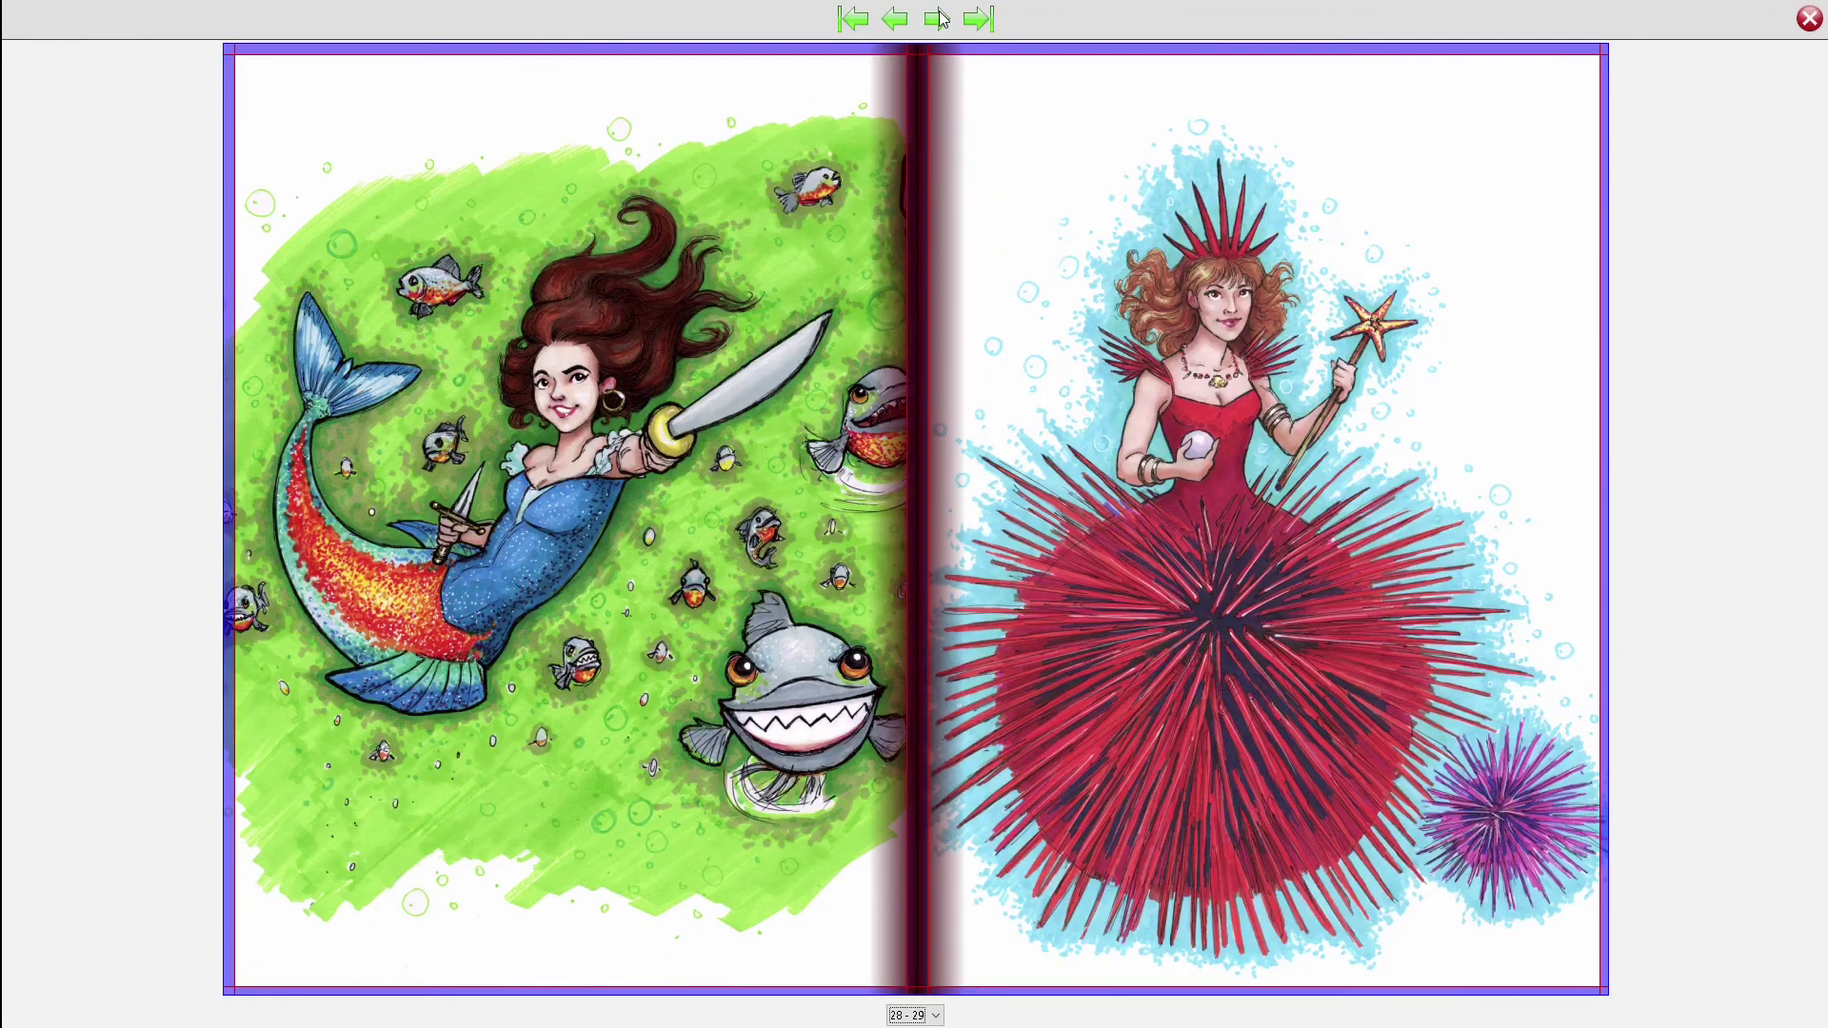
click(938, 19)
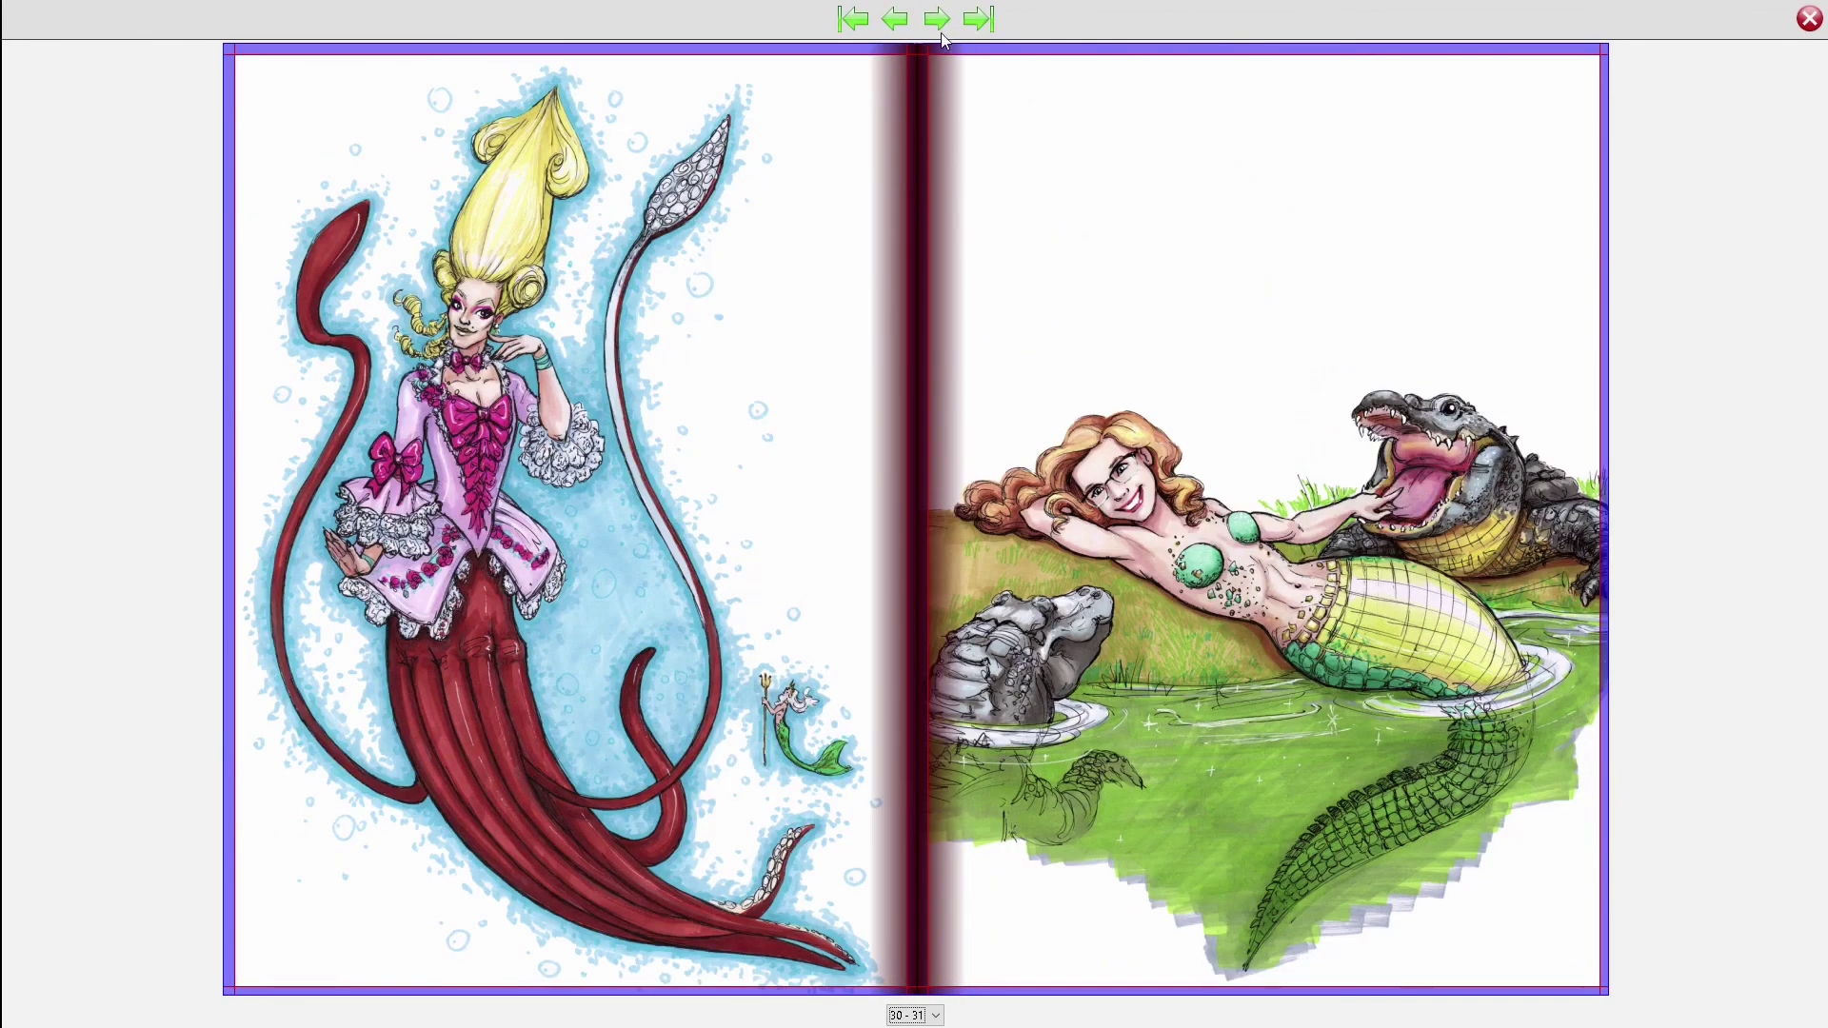
click(940, 21)
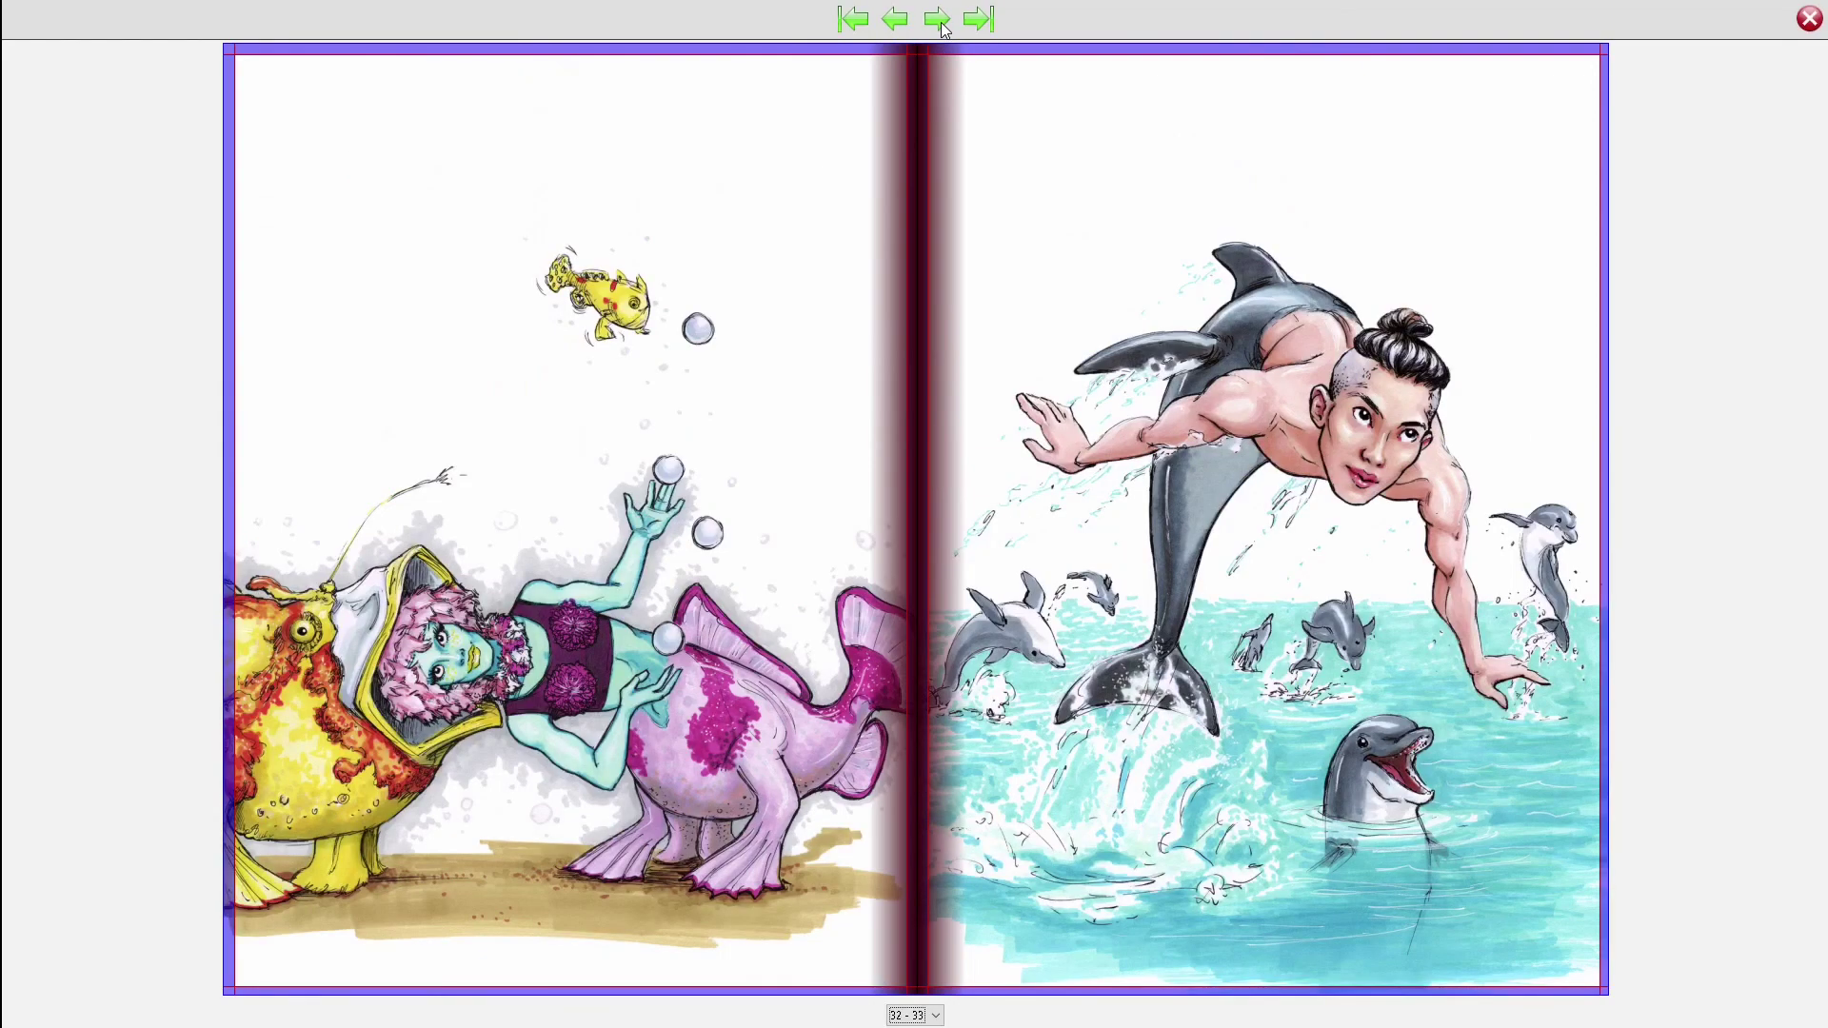
click(940, 20)
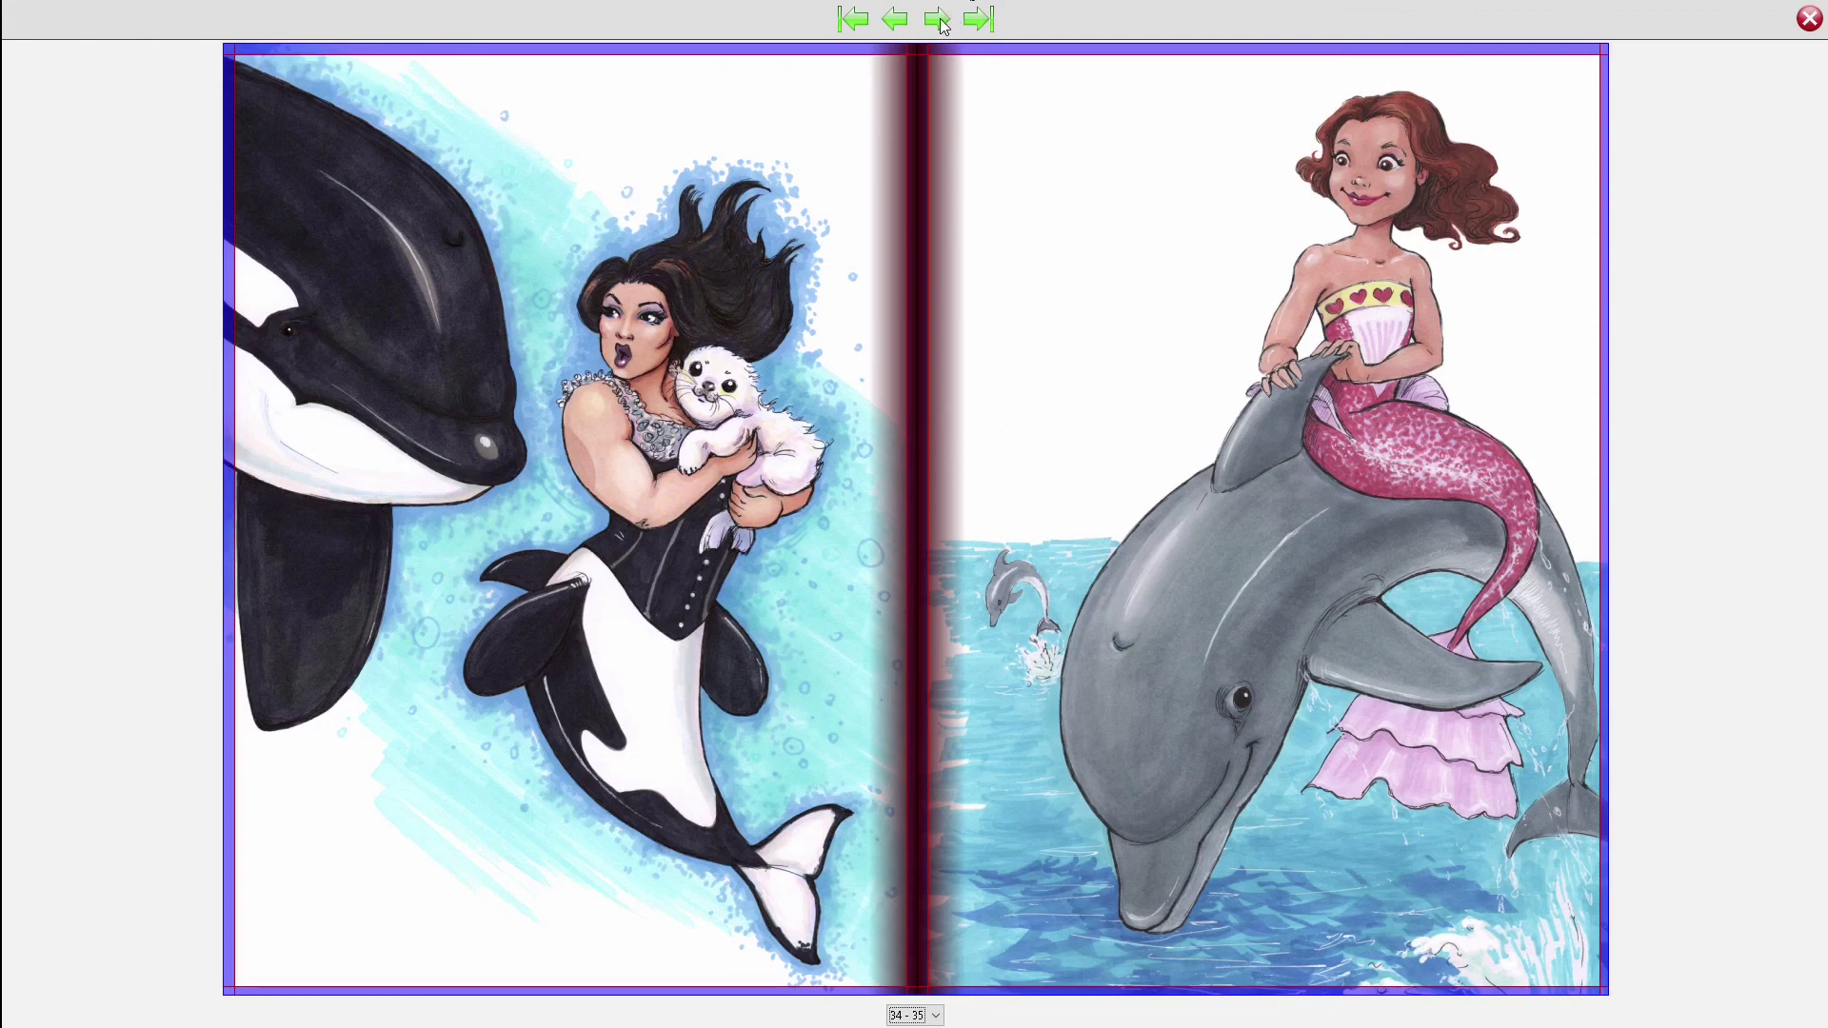
click(935, 25)
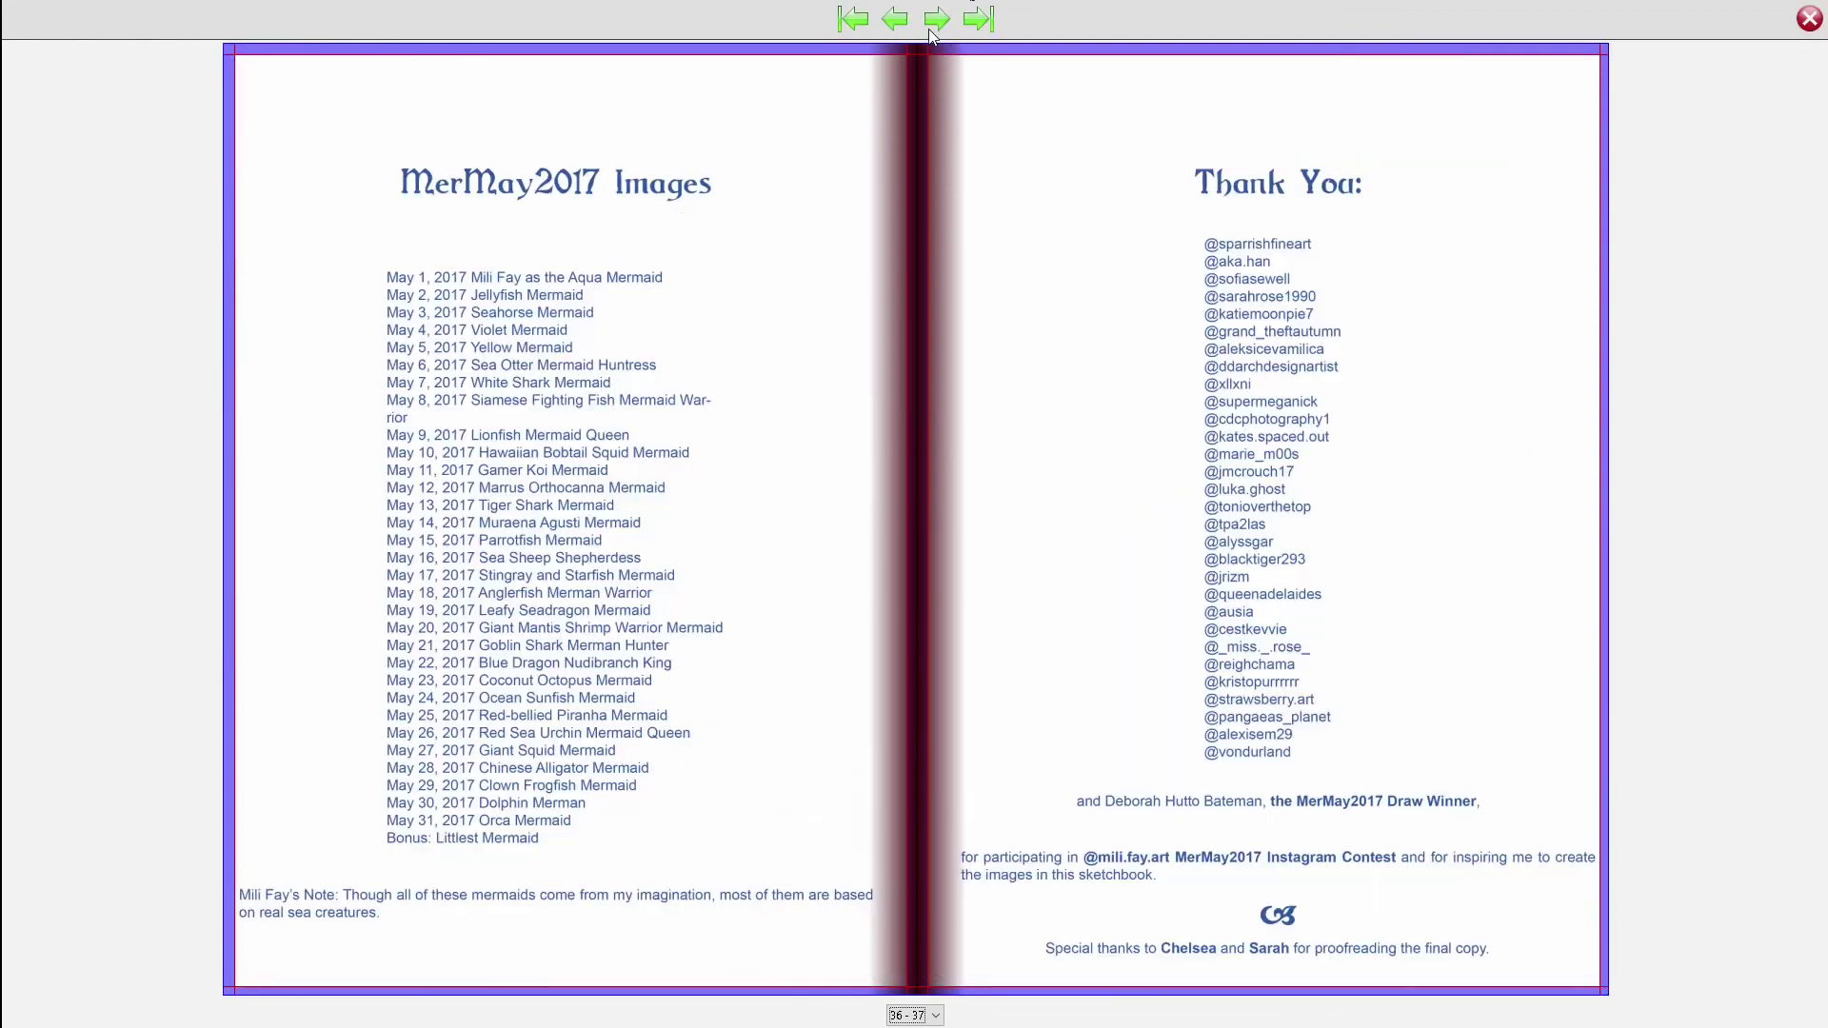